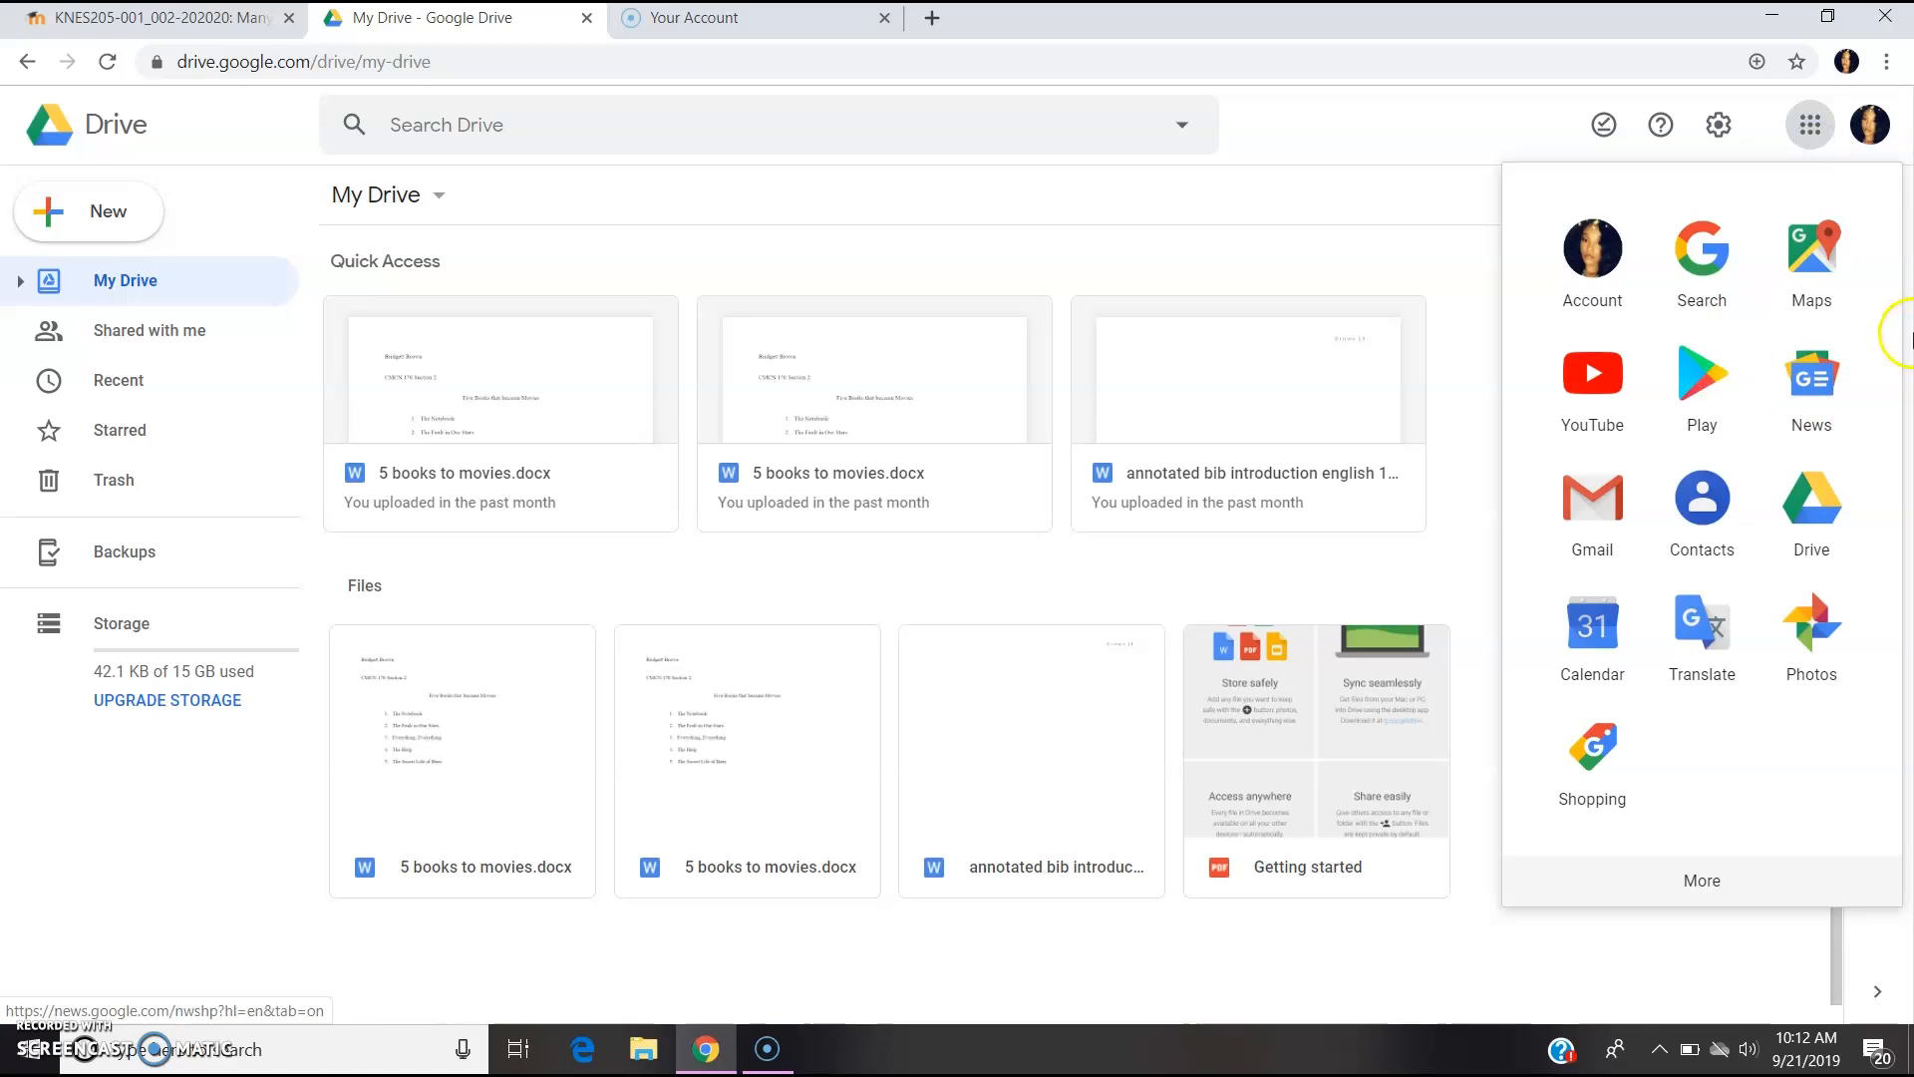
- Dismiss the Google apps panel so the My Drive file list is visible
{"action": "left_click", "coordinate": [1728, 519]}
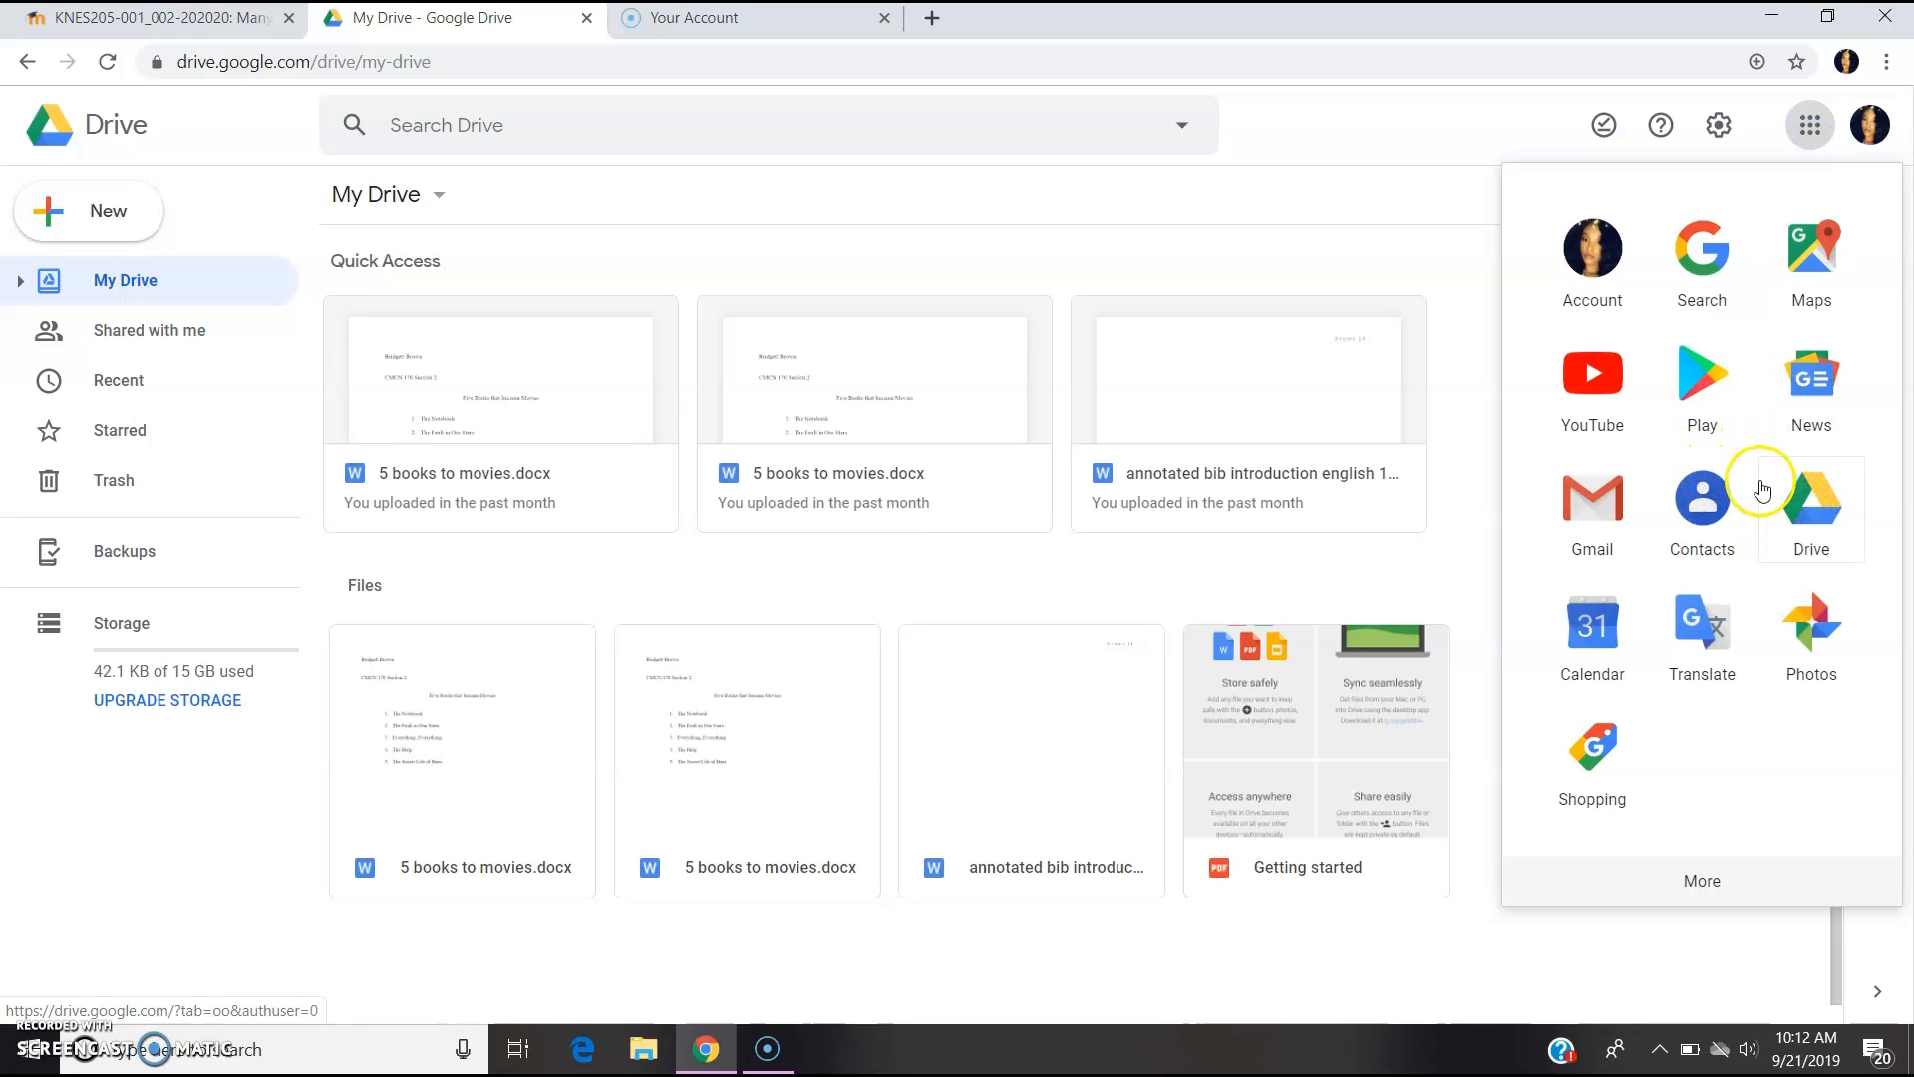
{"action": "left_click", "coordinate": [1227, 233]}
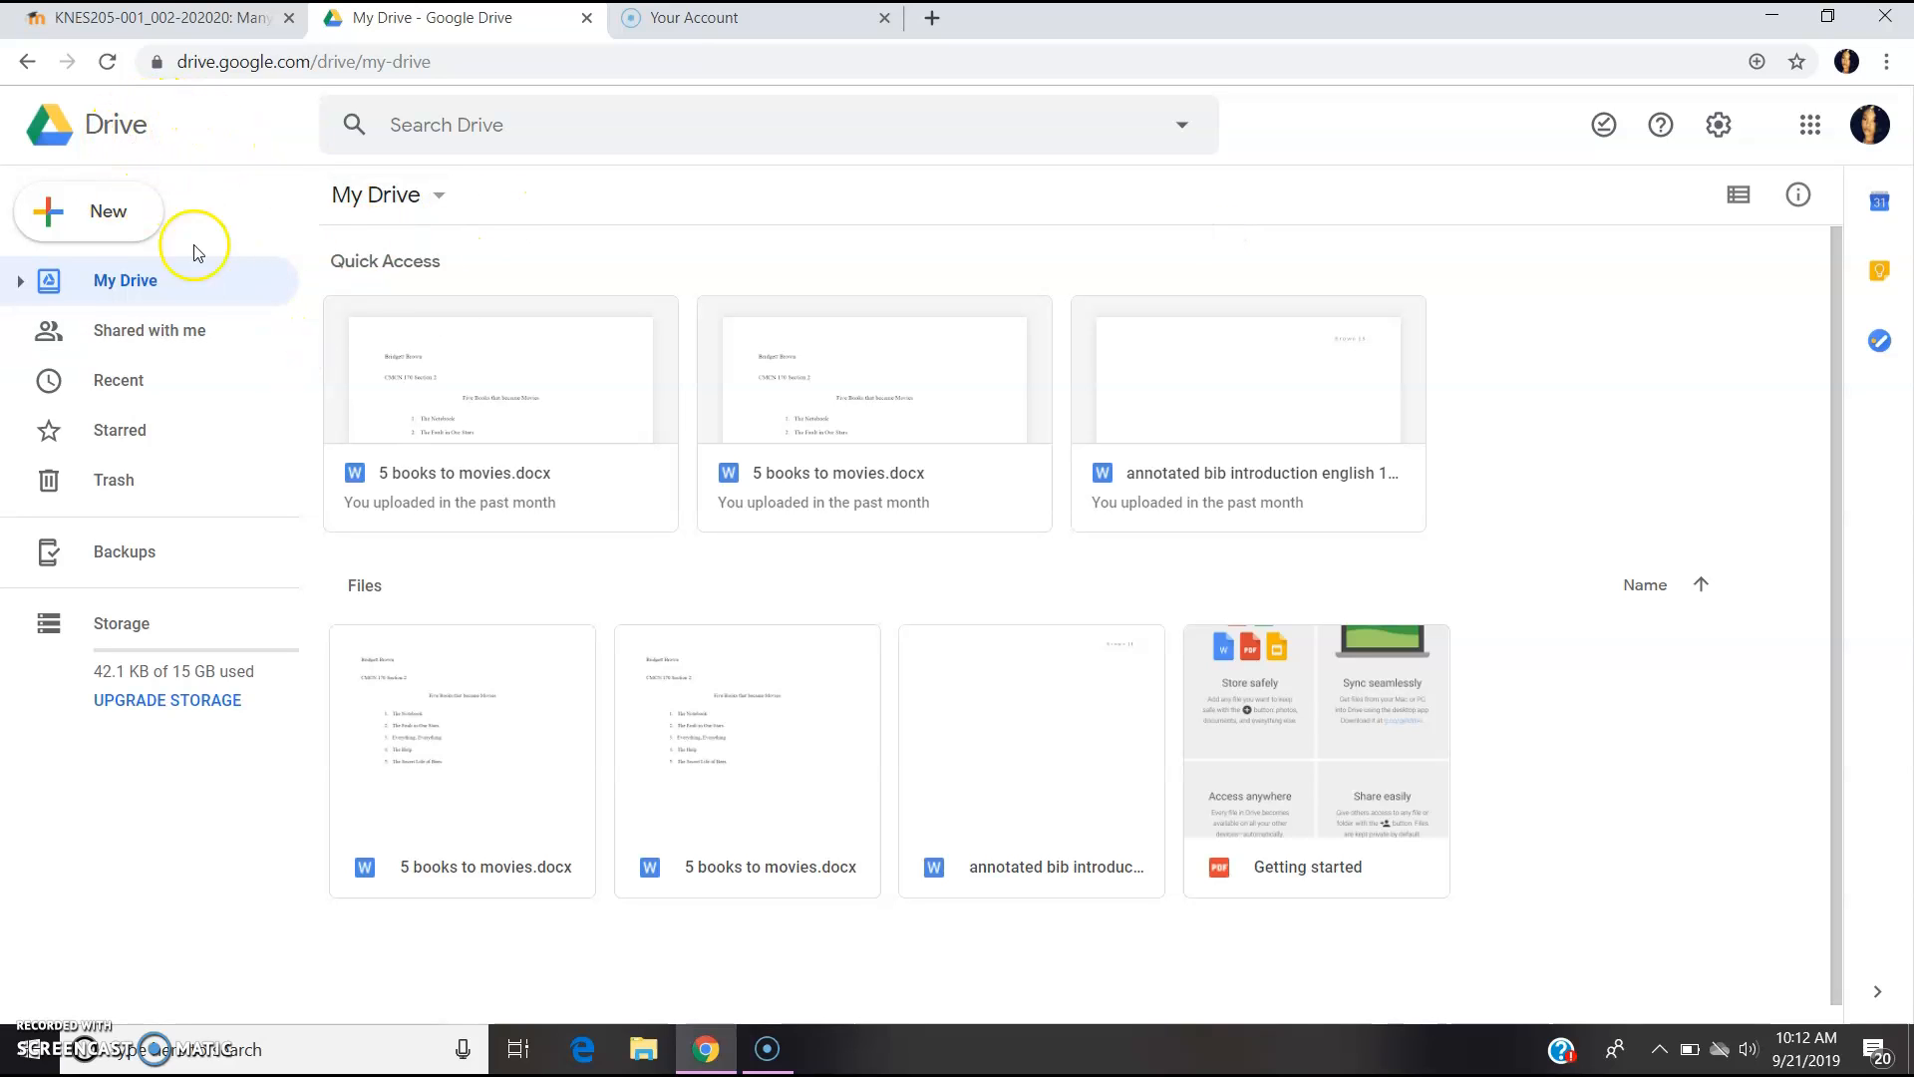
- Create a blank Google Docs document from the New menu in Drive
{"action": "left_click", "coordinate": [97, 221]}
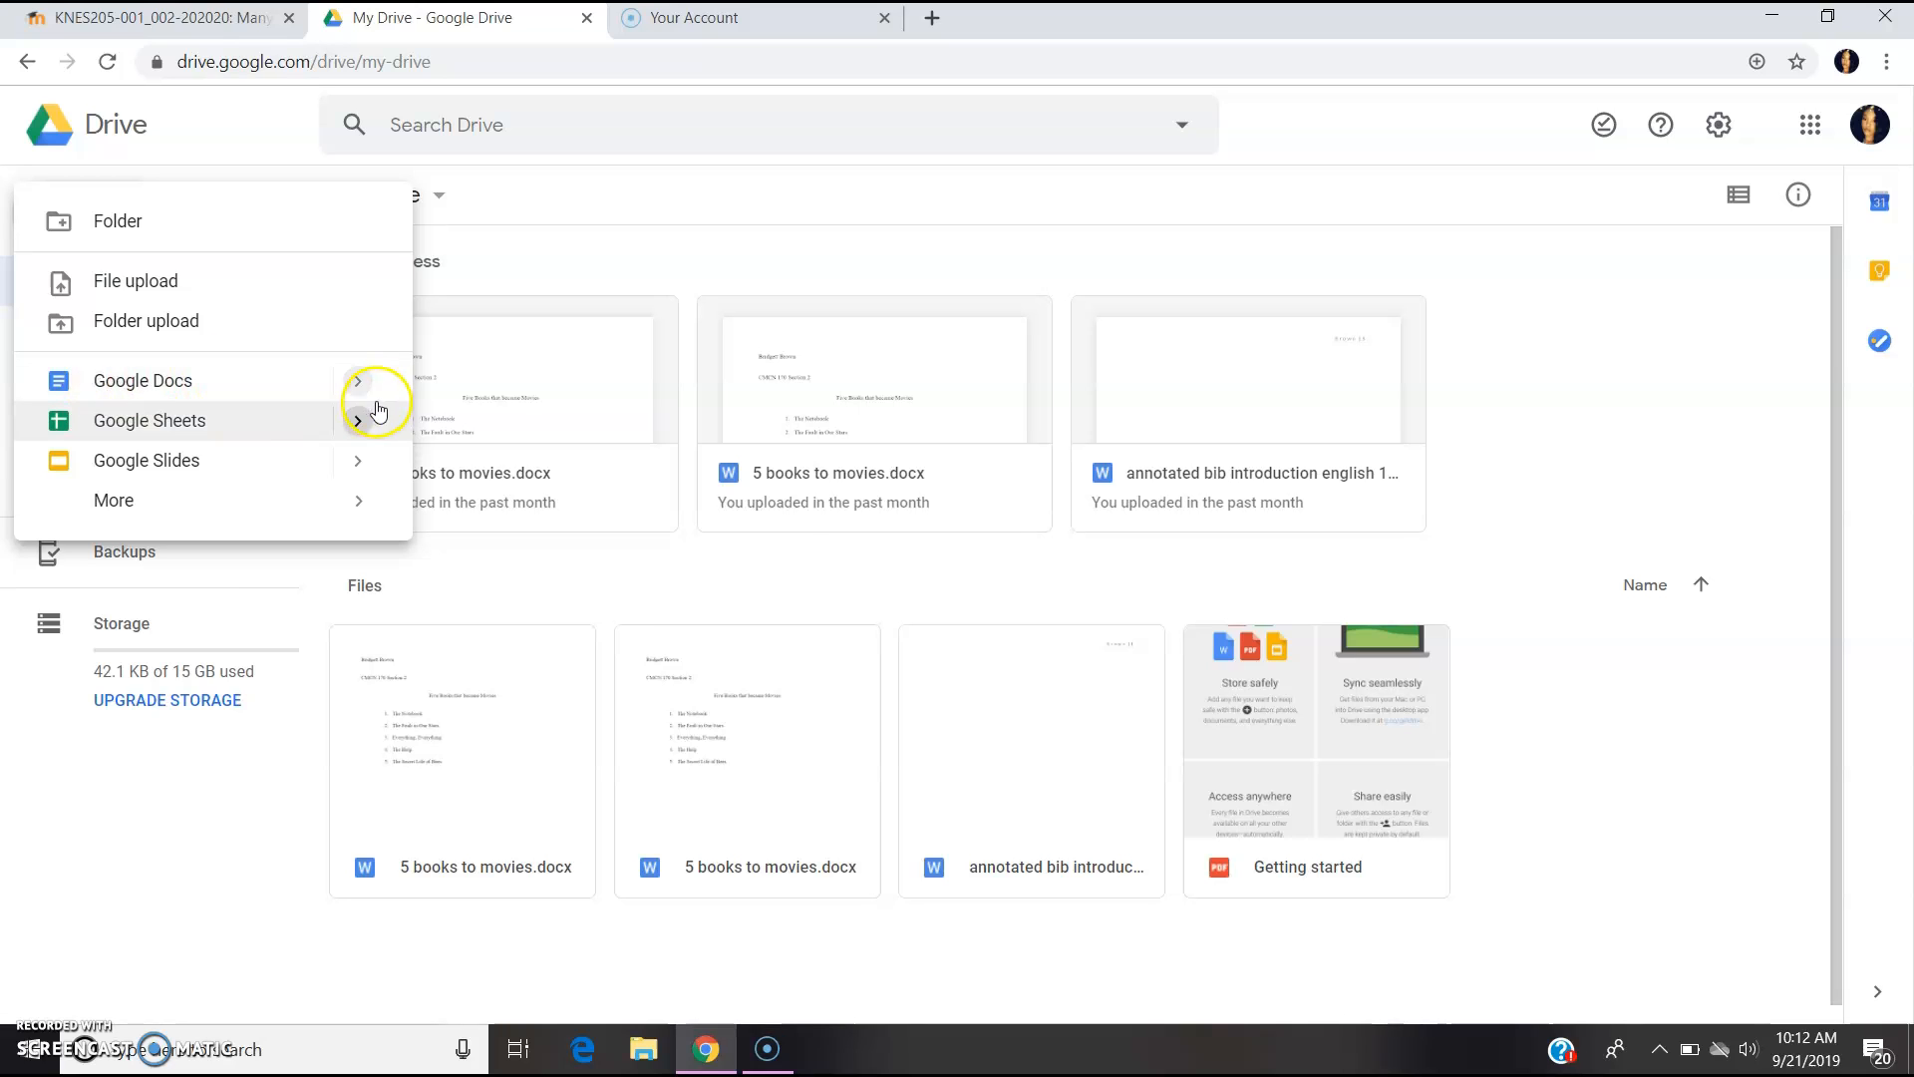
{"action": "mouse_move", "coordinate": [362, 380]}
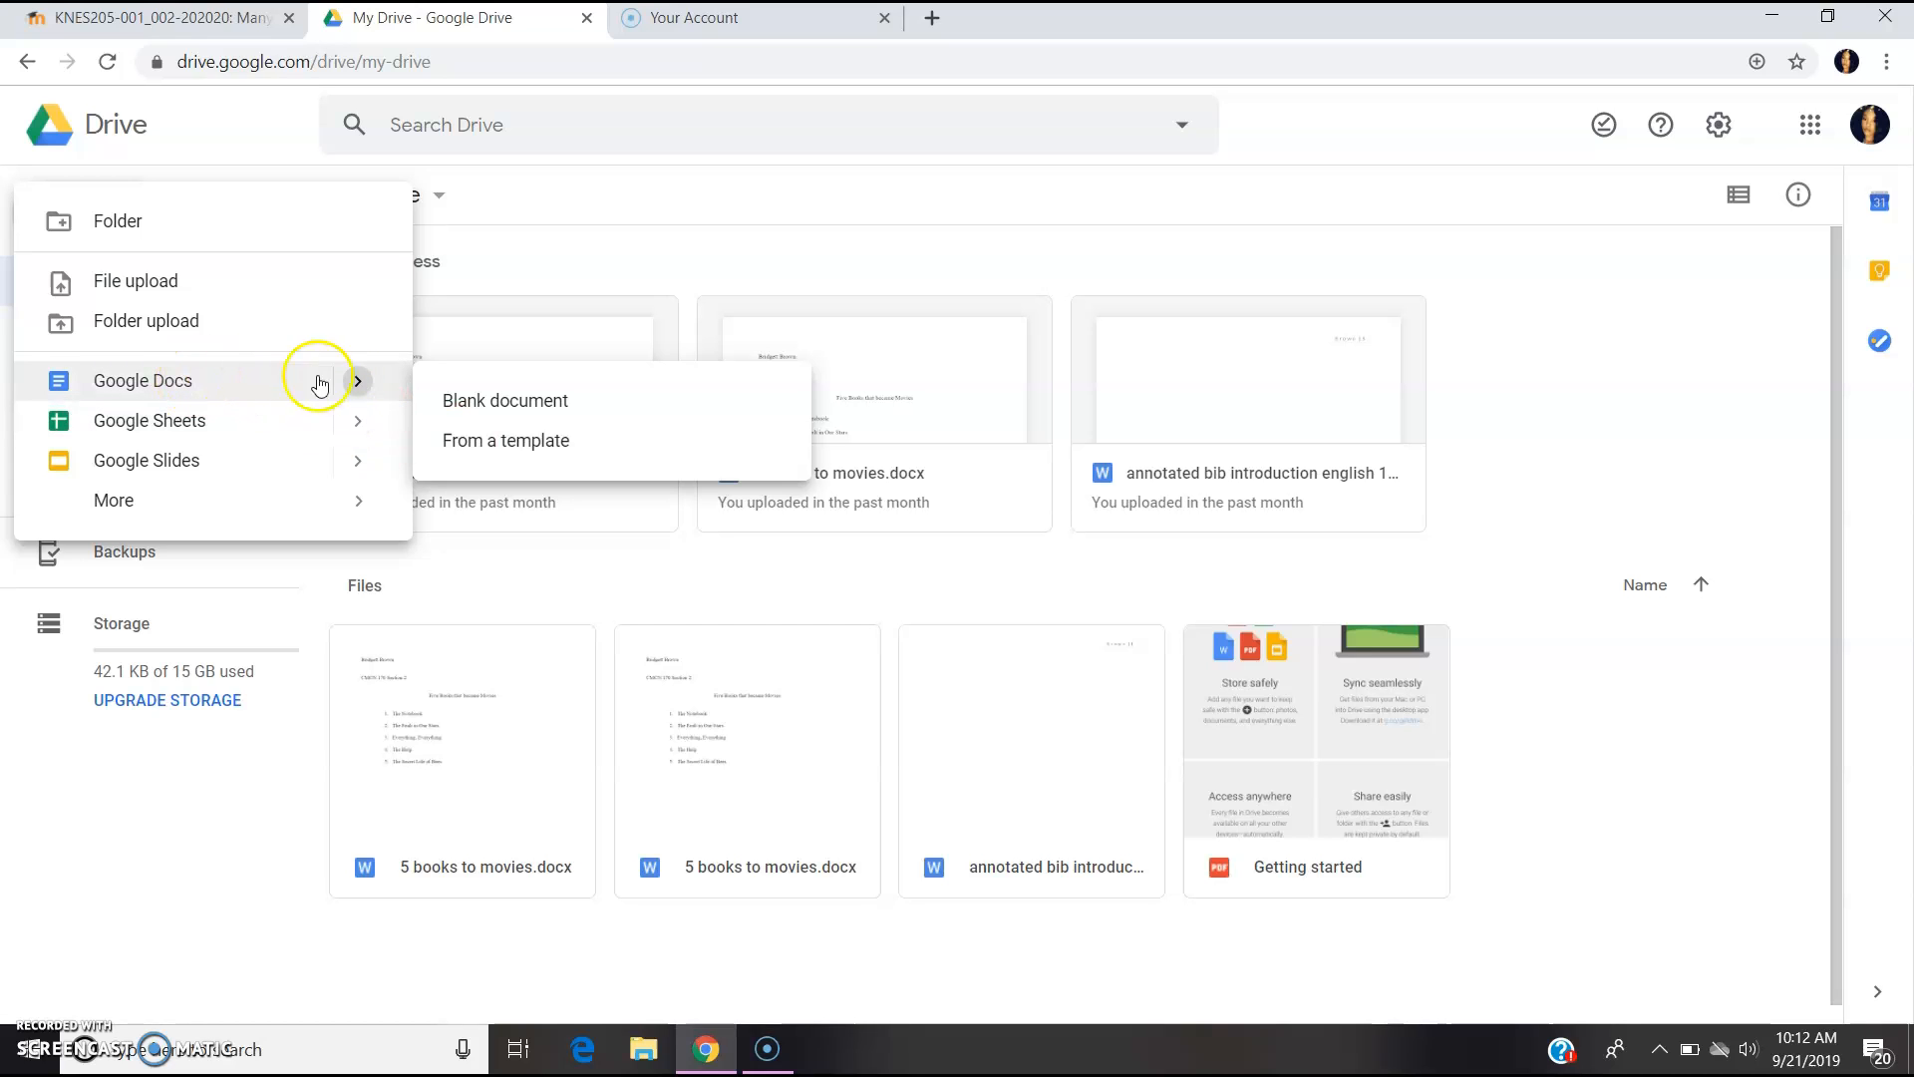
{"action": "left_click", "coordinate": [184, 381]}
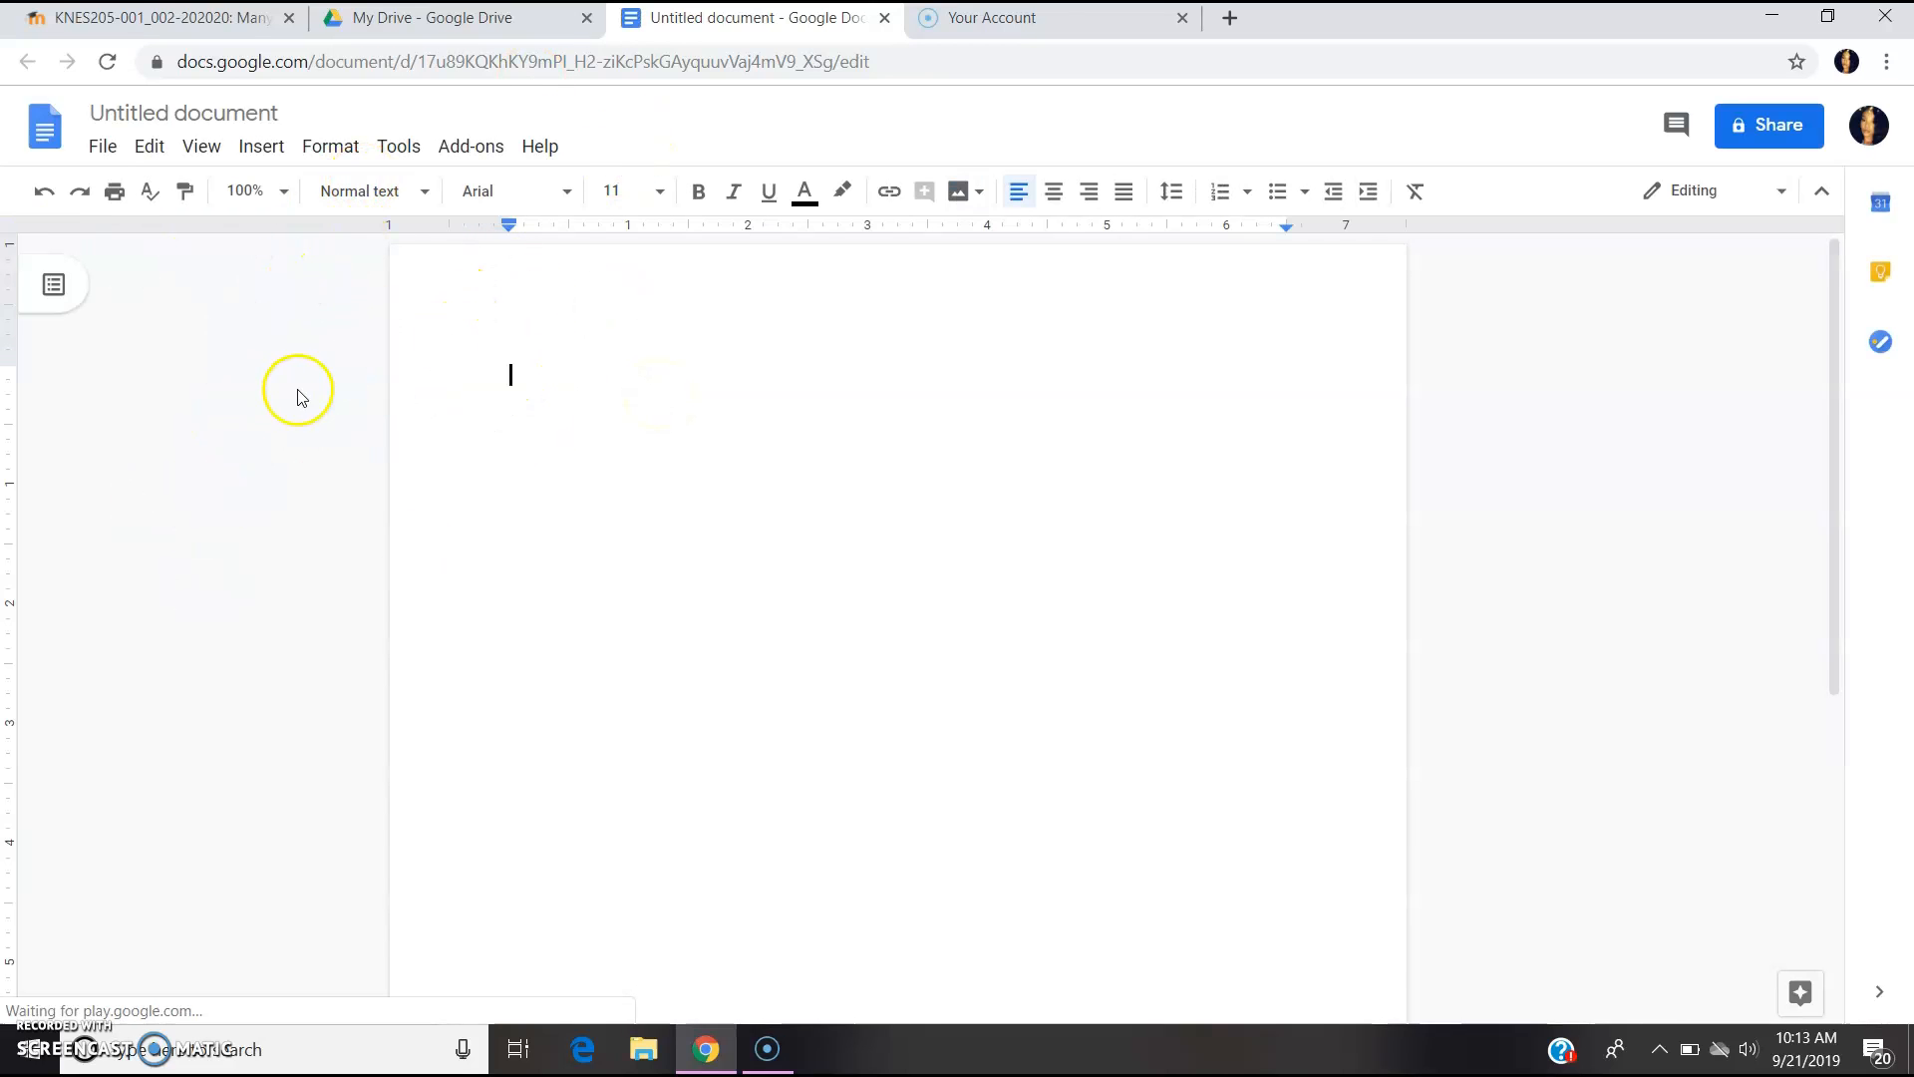
- Rename the 'Untitled document' to 'KNES 205'
{"action": "left_click", "coordinate": [280, 115]}
{"action": "key", "text": "BackSpace"}
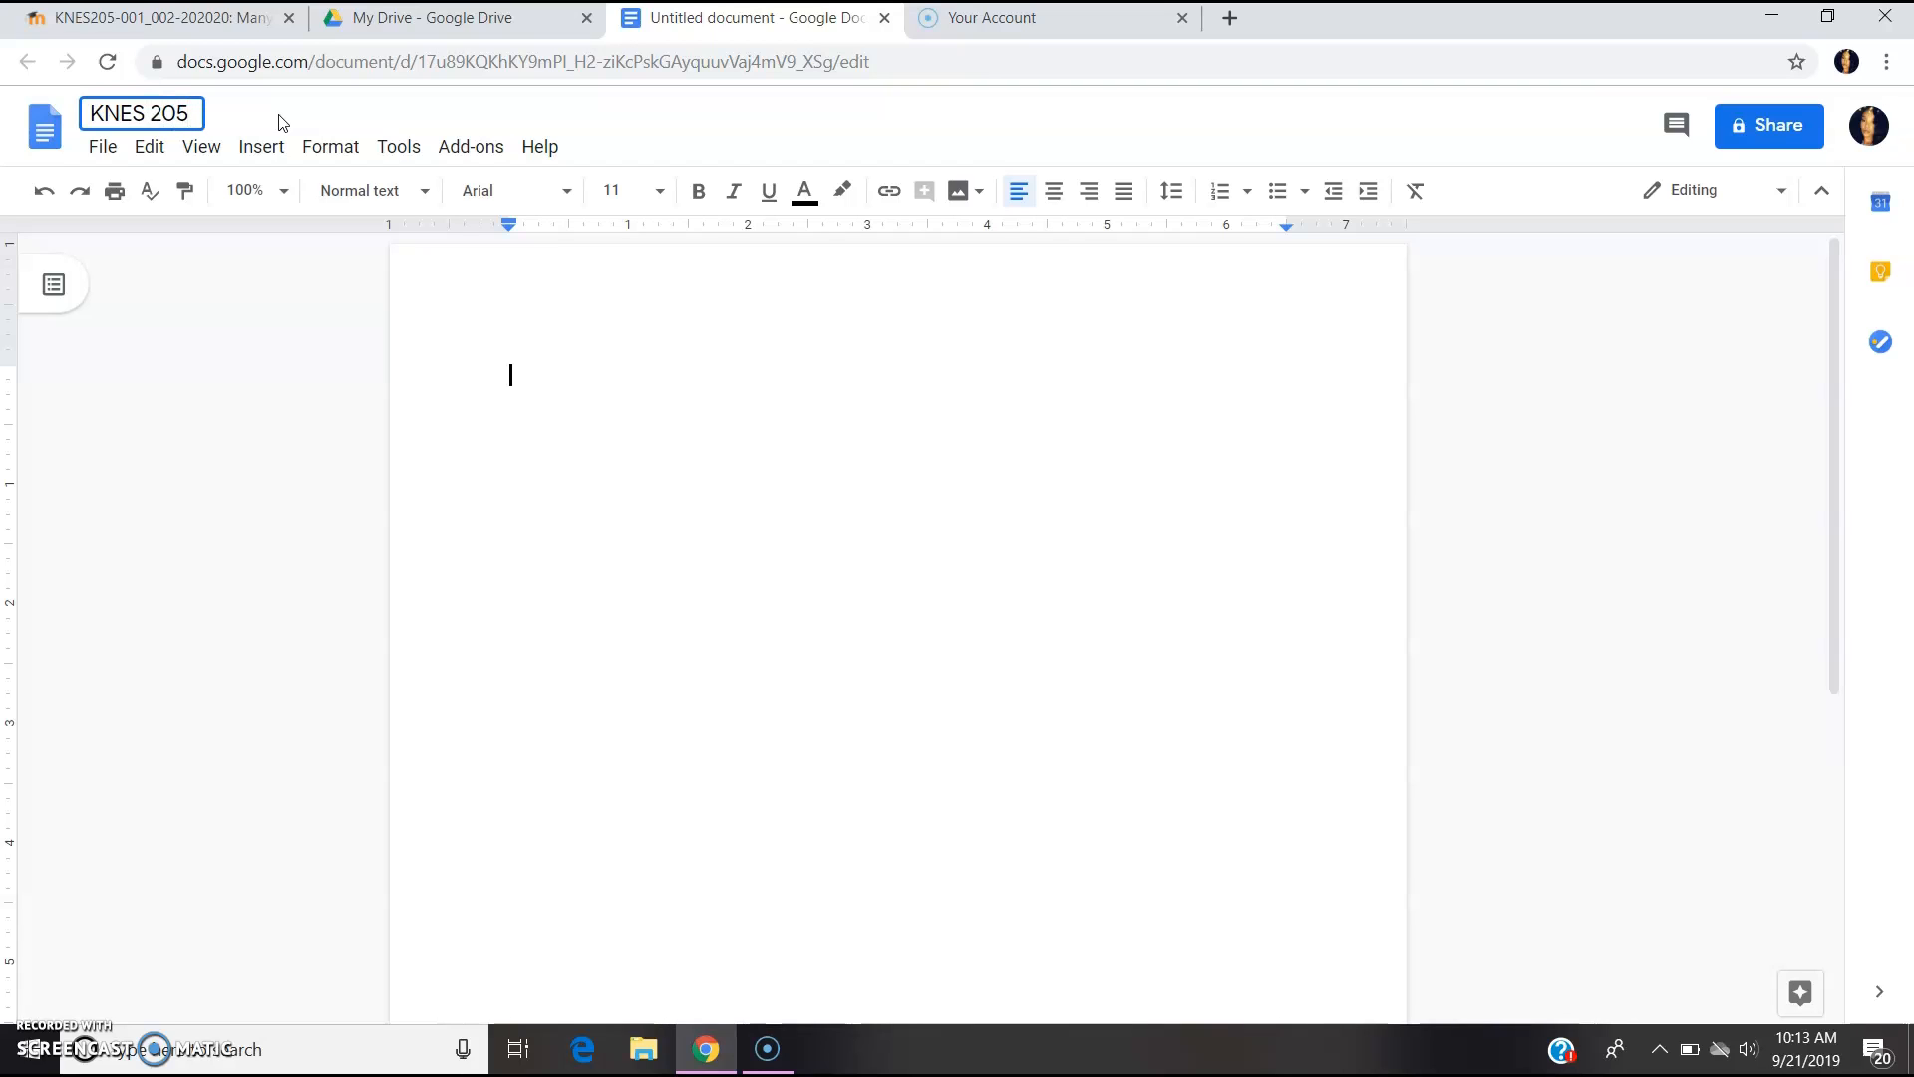
{"action": "left_click", "coordinate": [291, 375]}
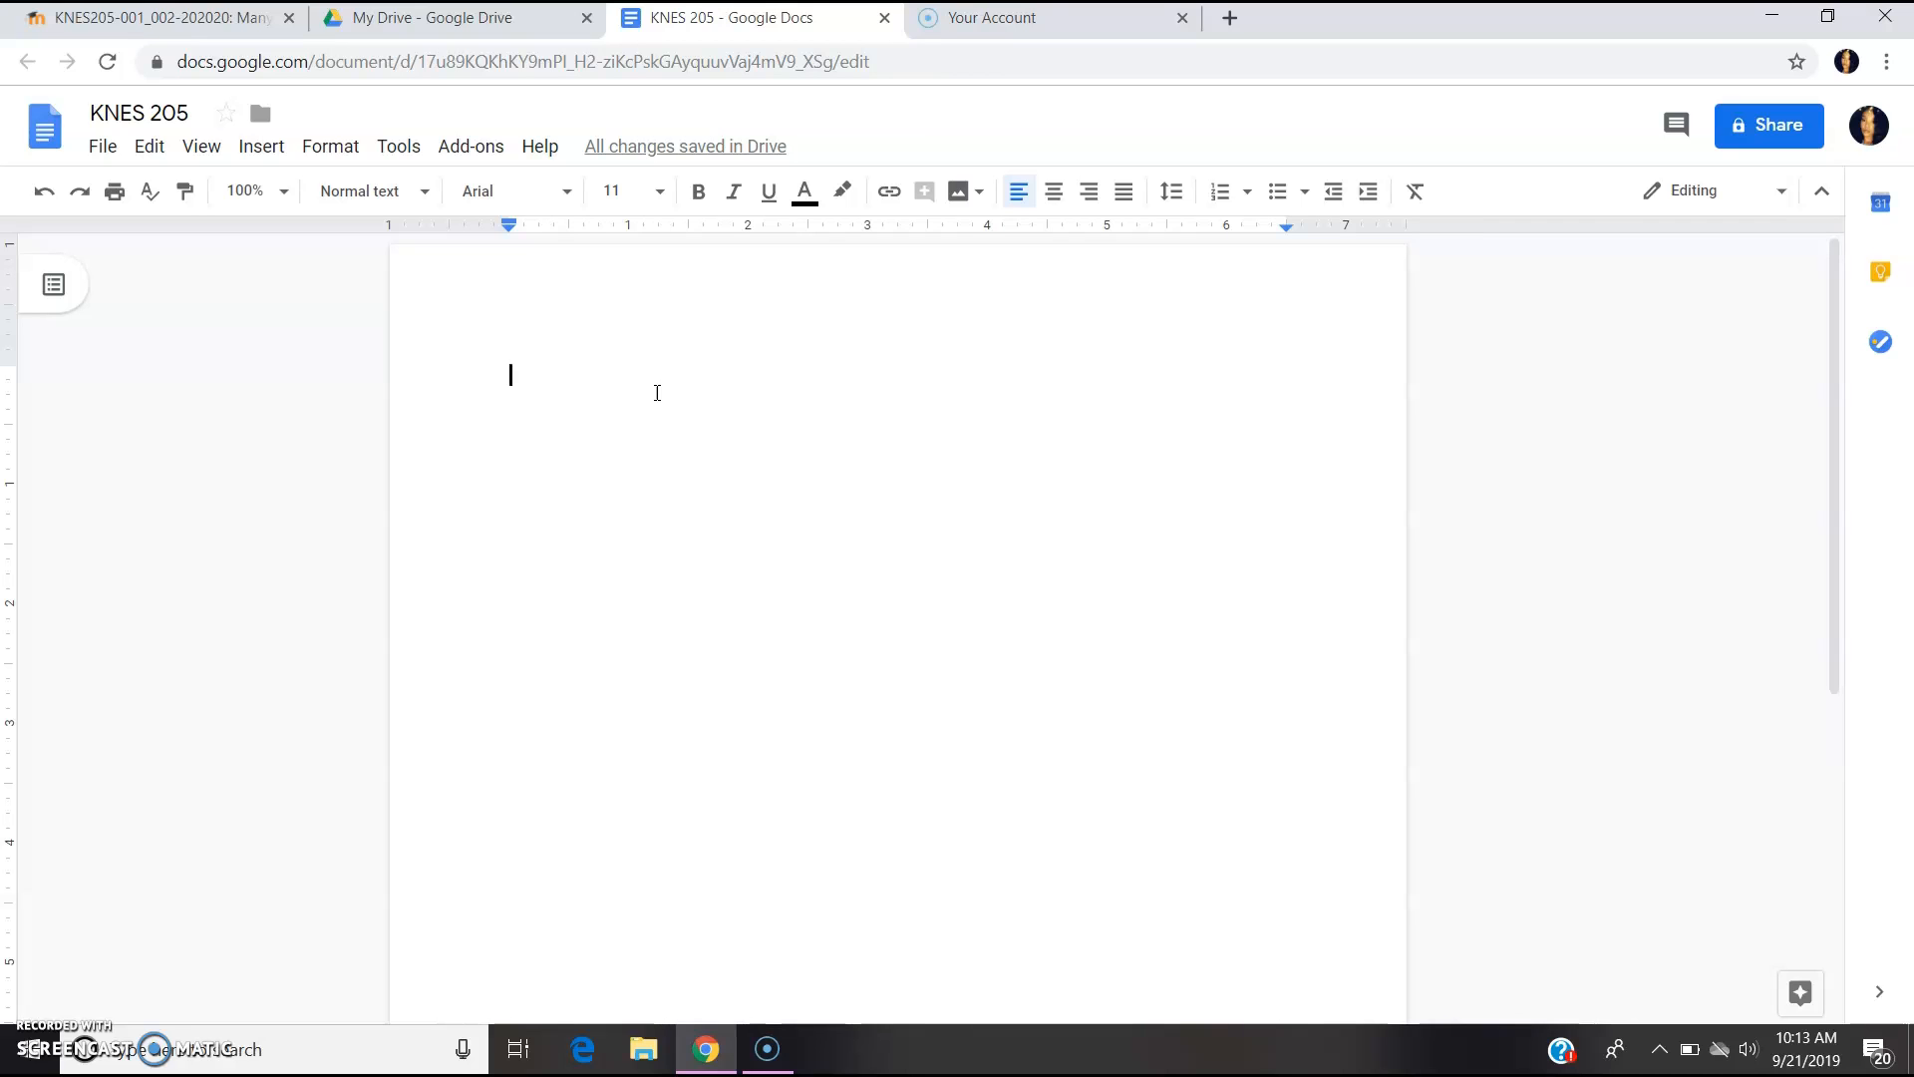
{"action": "left_click", "coordinate": [483, 19]}
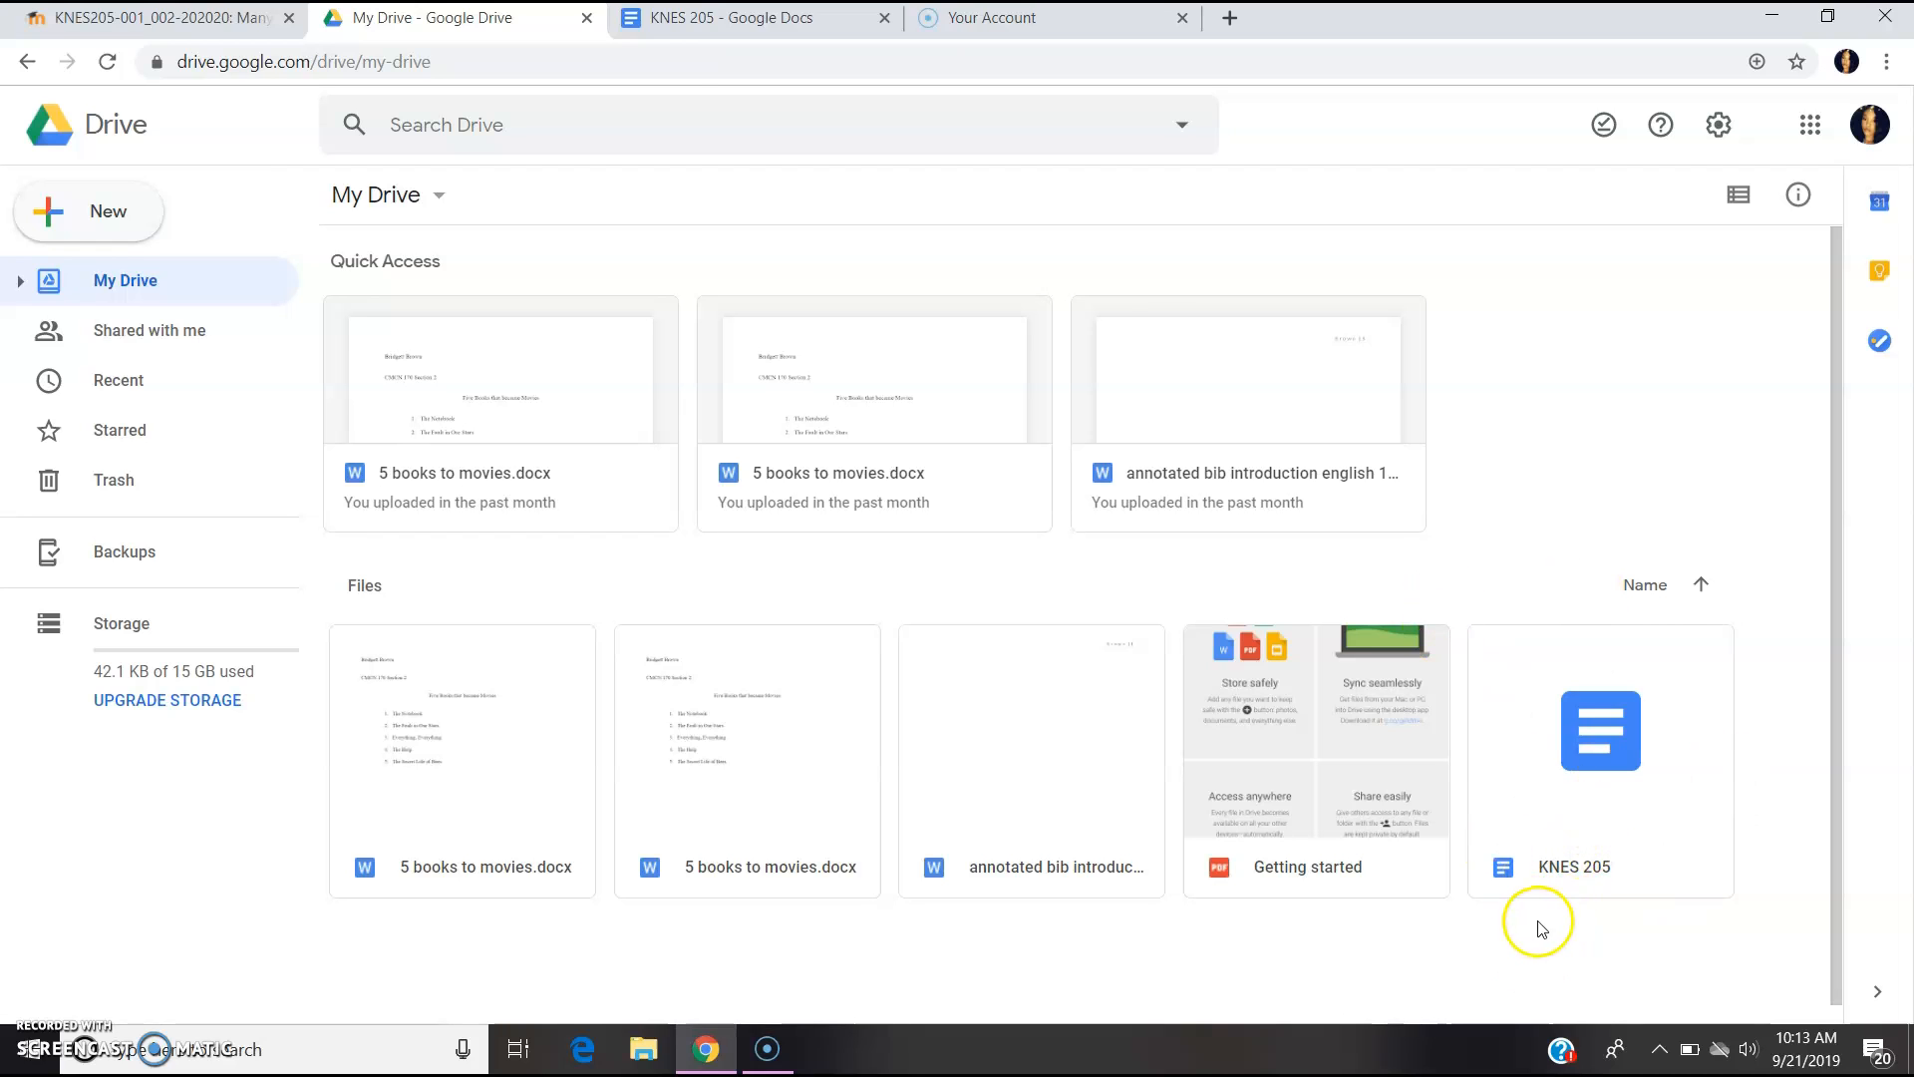
{"action": "left_click", "coordinate": [688, 28]}
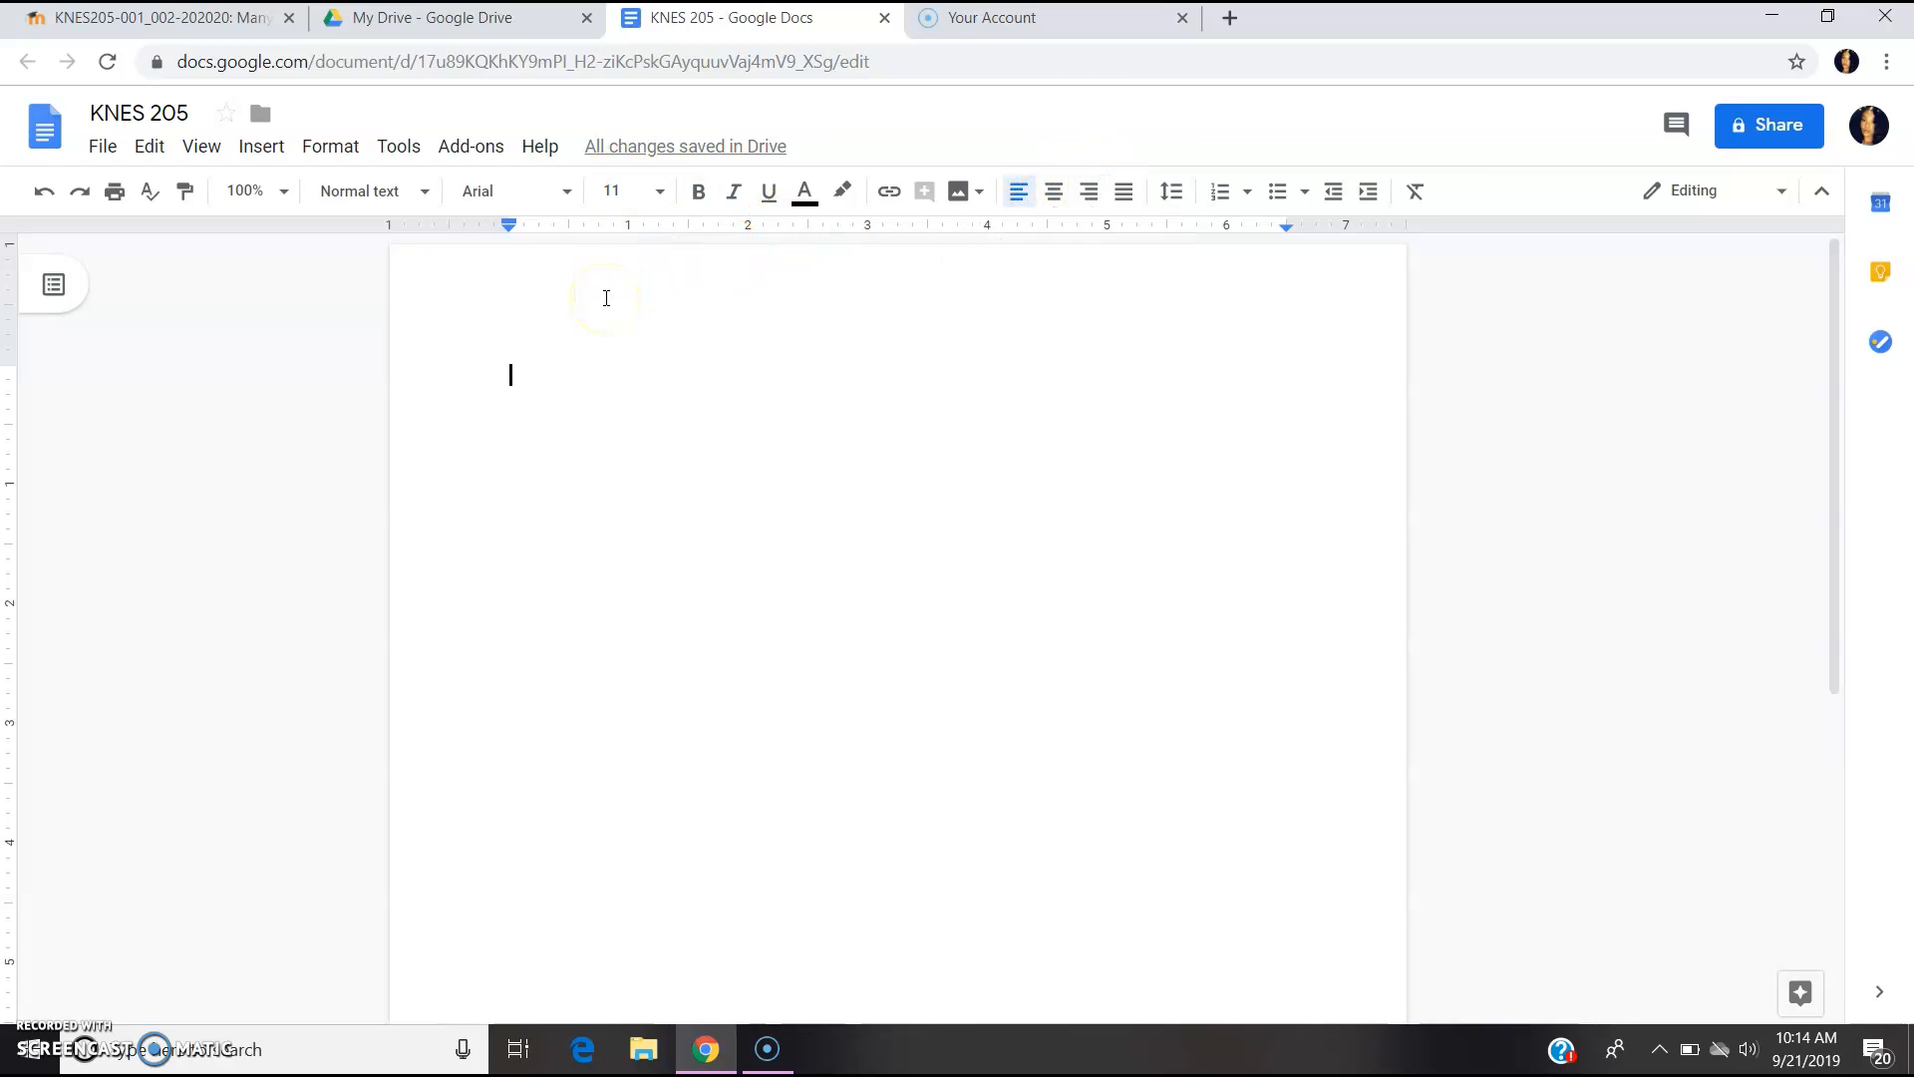
- Type 'SAMPLE TEXT' on the page and set it to 24 pt font size
{"action": "type", "text": "SAMPLE TEXT"}
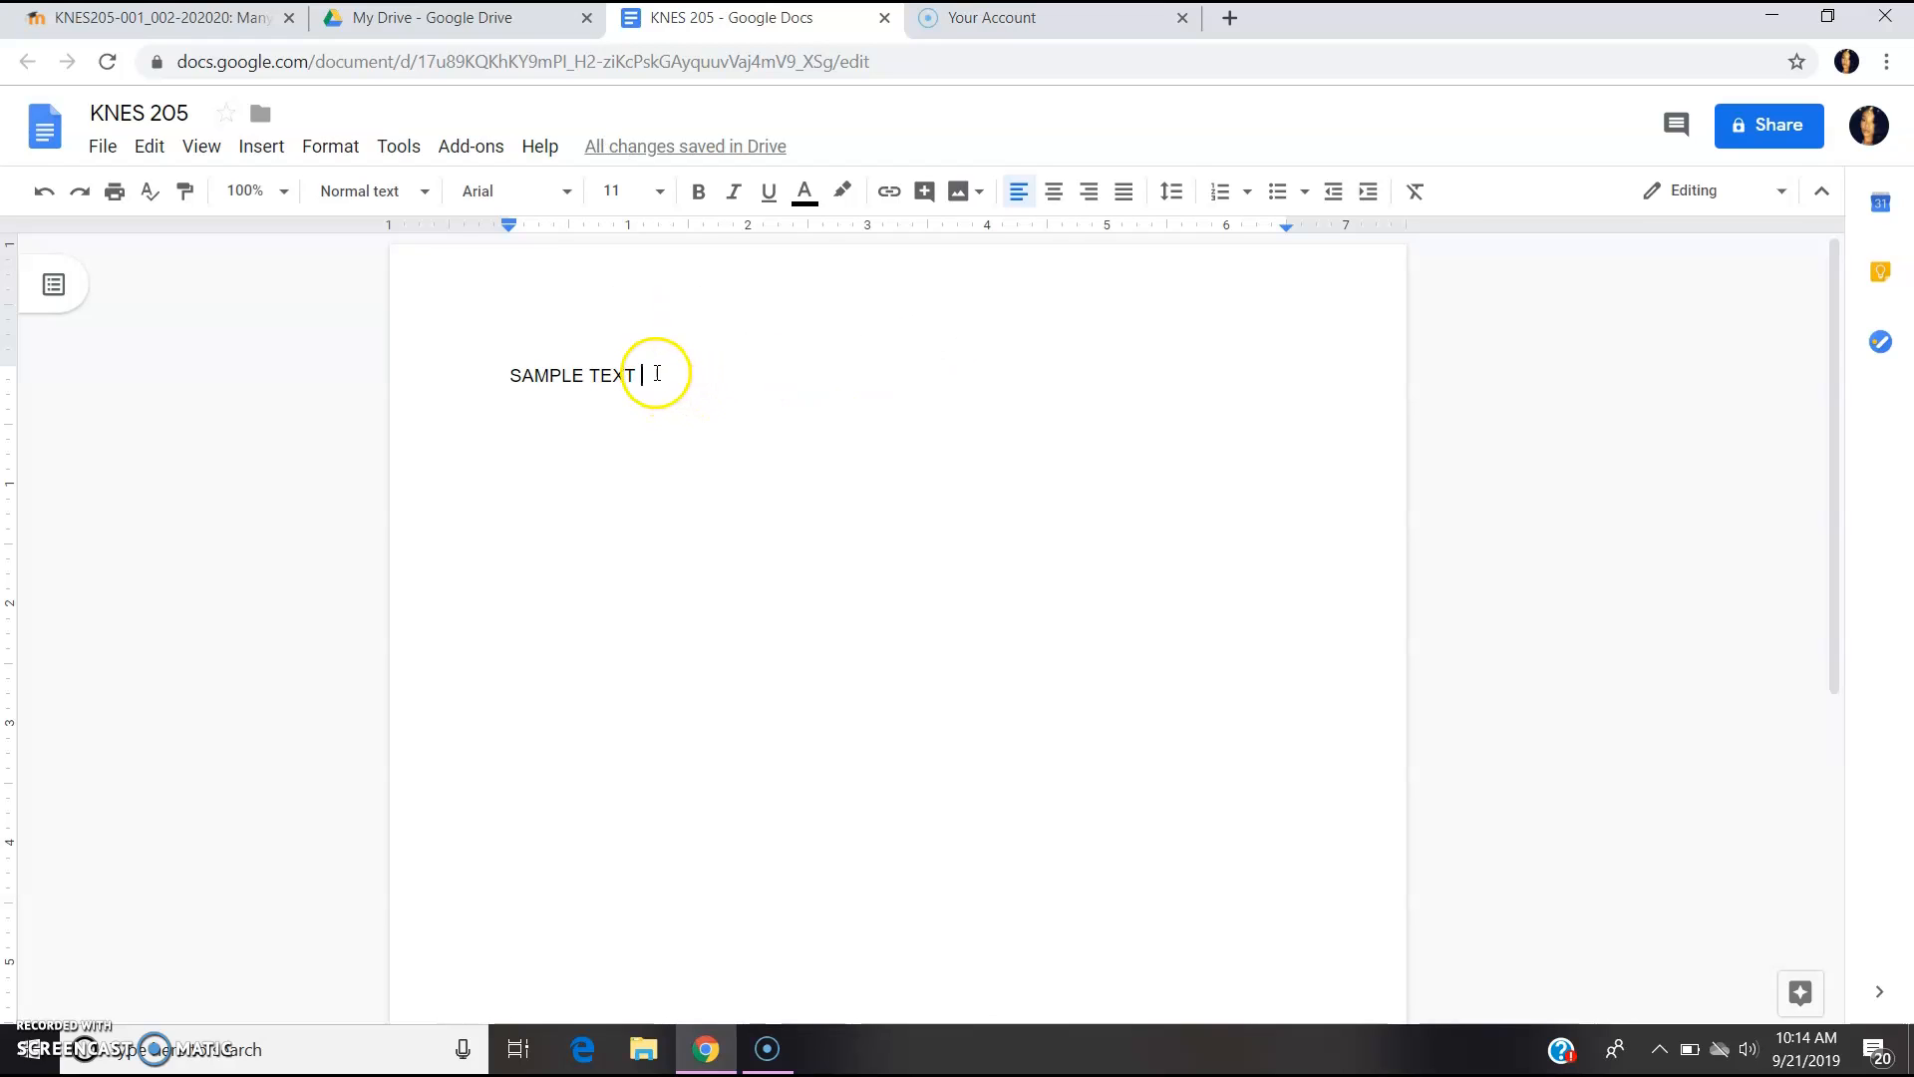
{"action": "left_click_drag", "start_coordinate": [640, 379], "coordinate": [525, 390]}
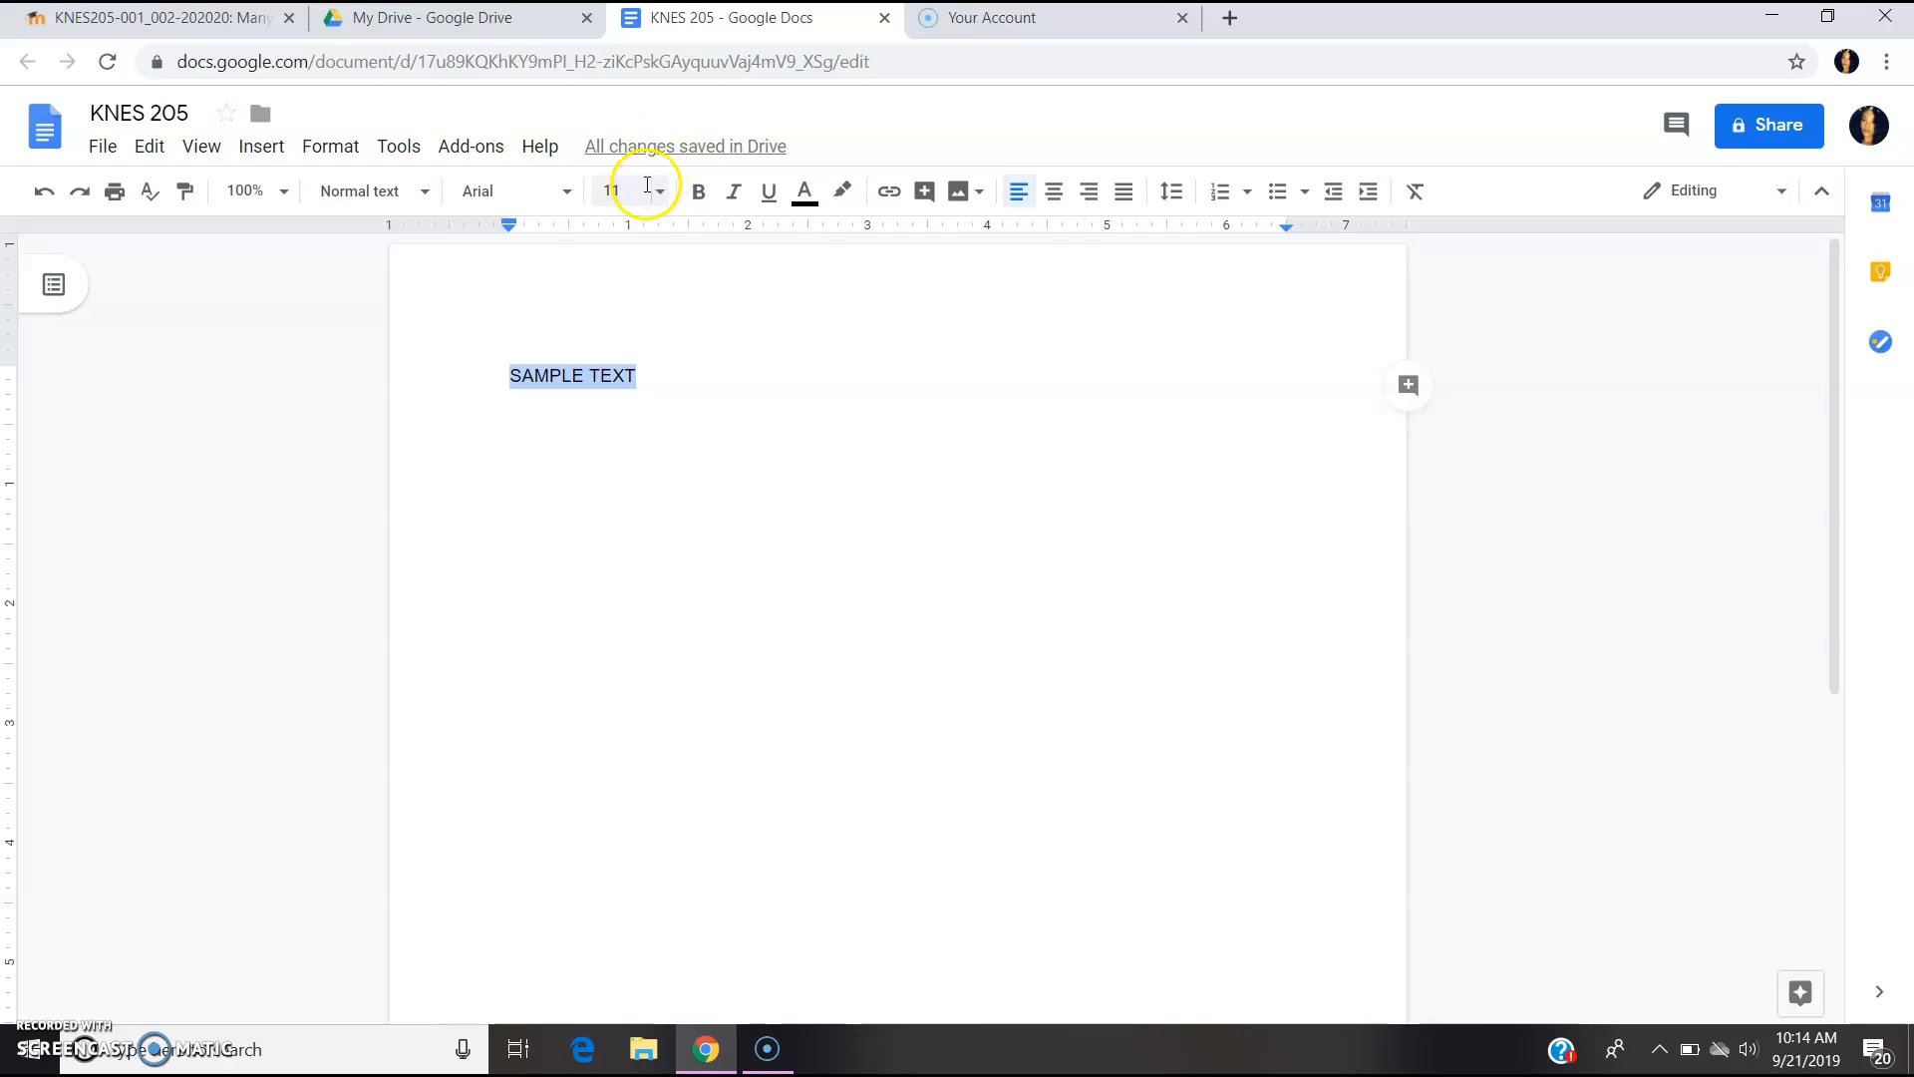
{"action": "left_click", "coordinate": [642, 195]}
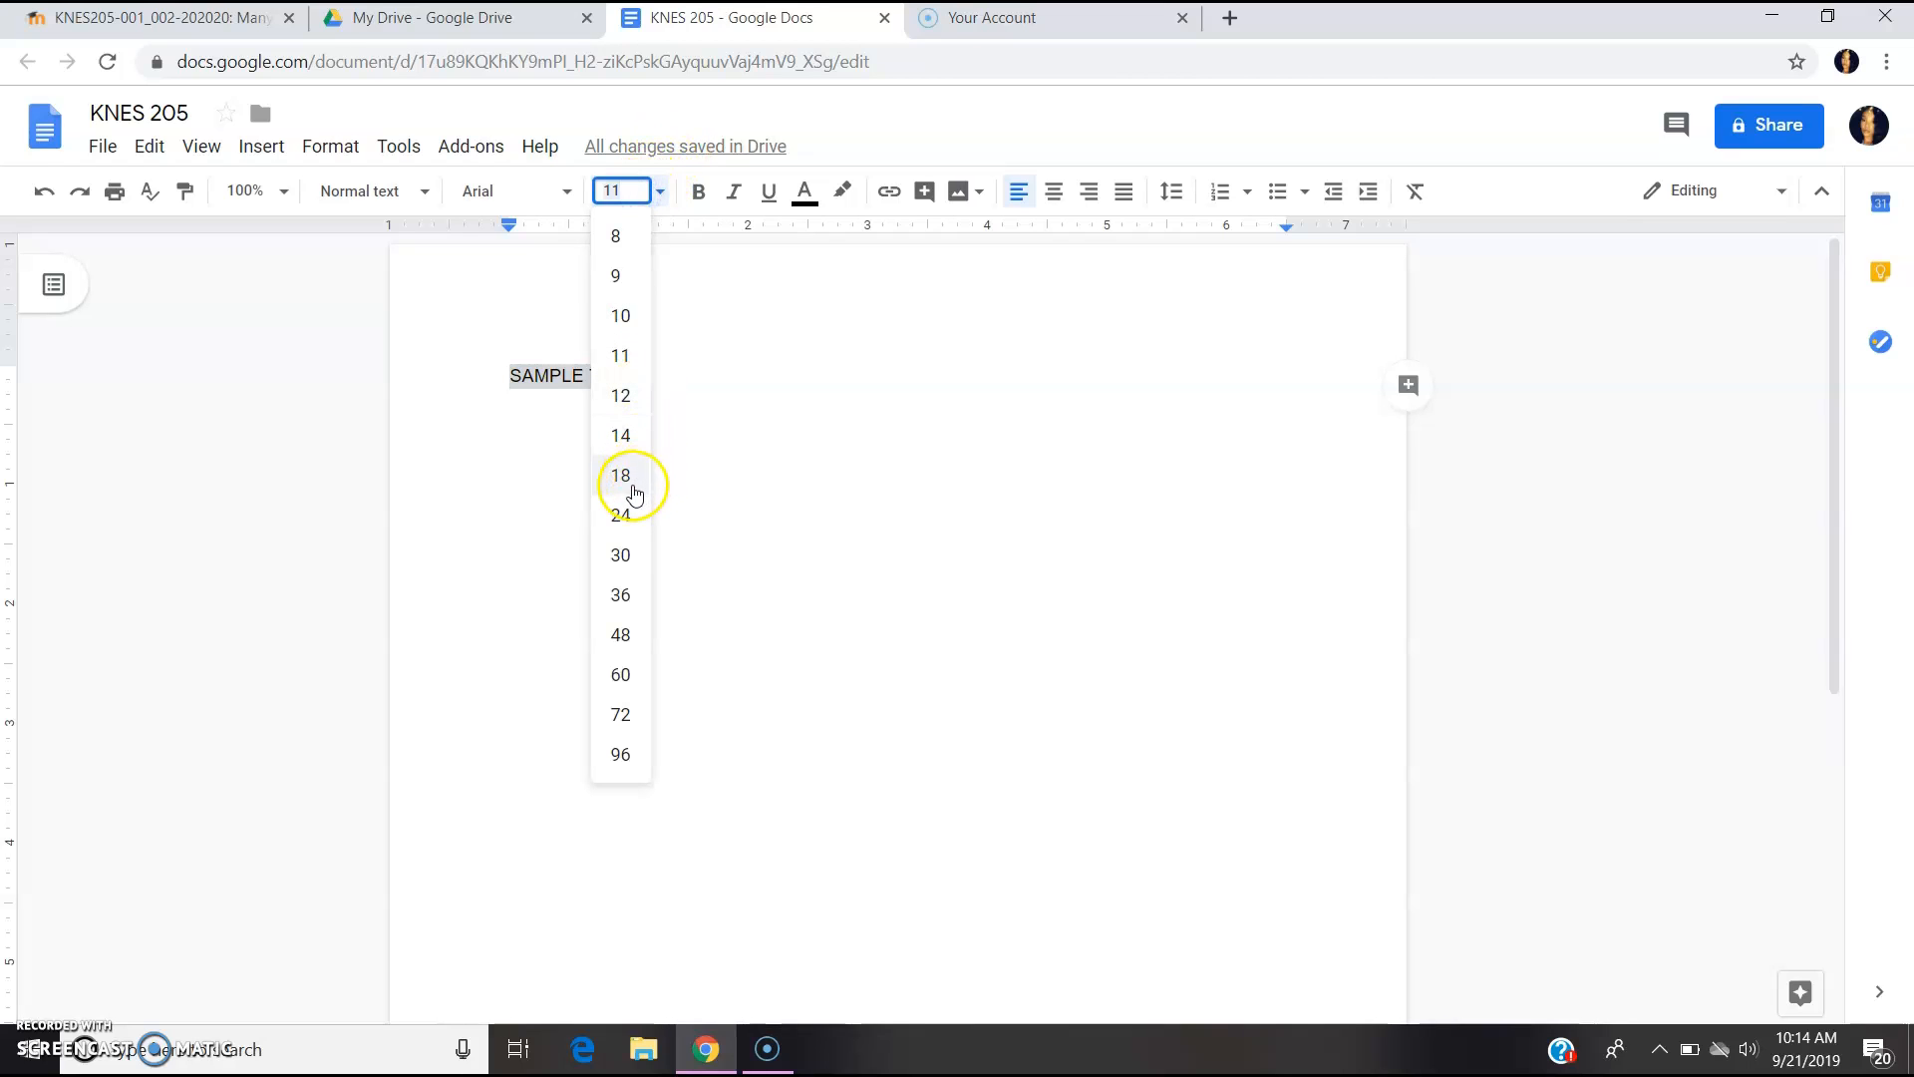
{"action": "left_click", "coordinate": [634, 505]}
{"action": "right_click", "coordinate": [604, 401]}
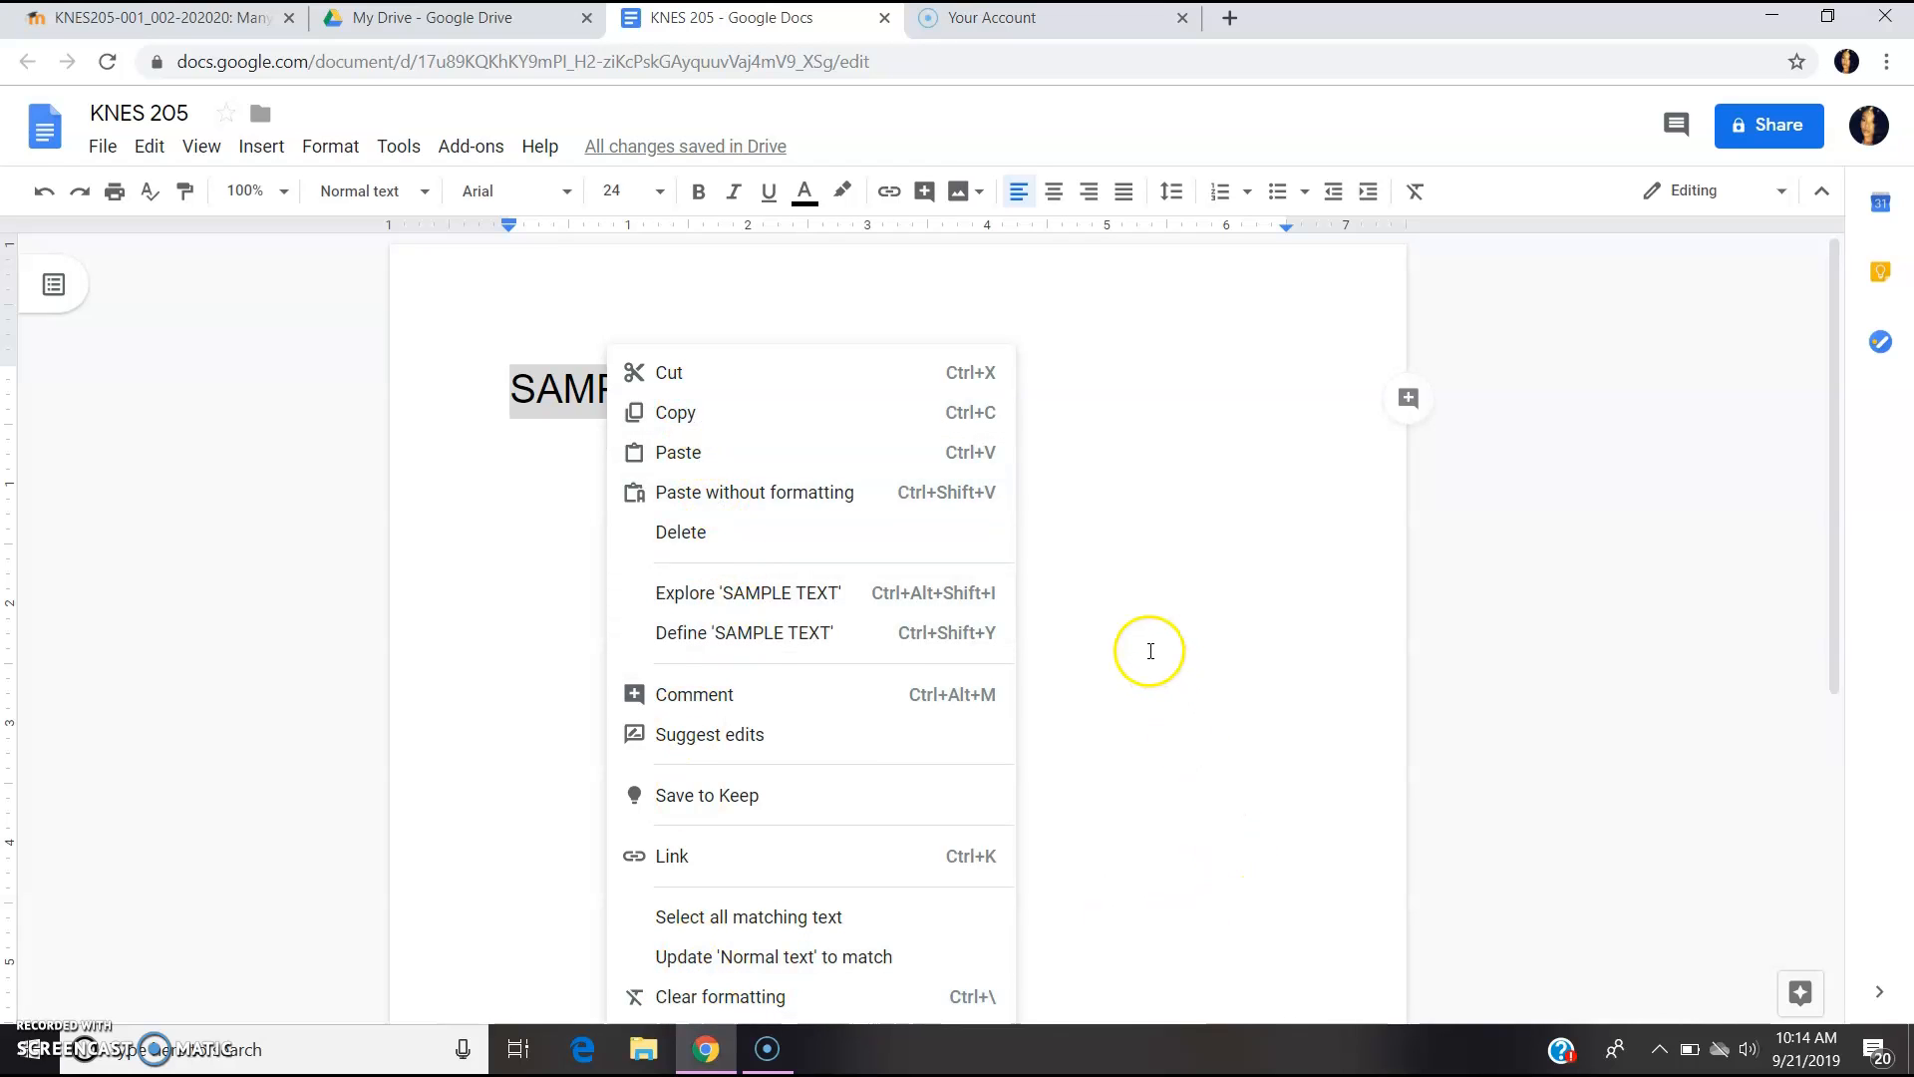
{"action": "left_click", "coordinate": [1148, 650]}
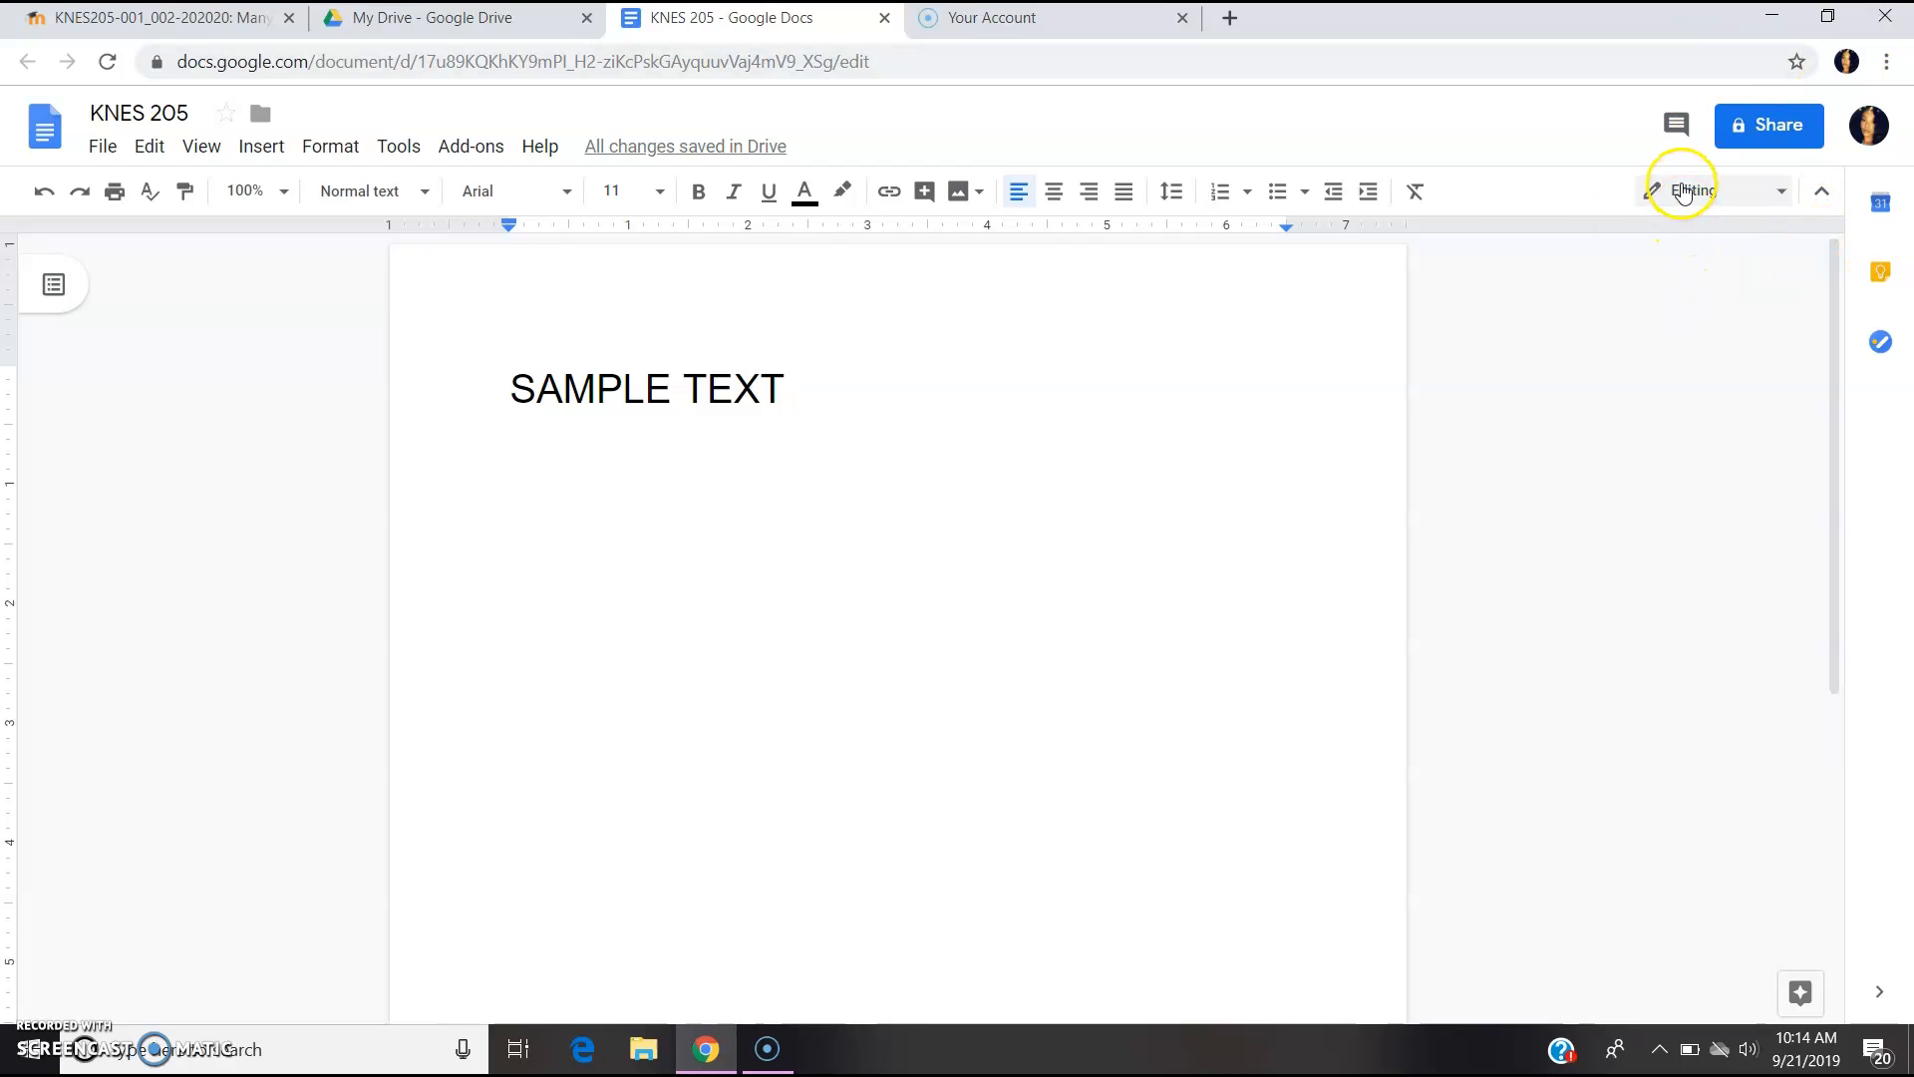
{"action": "left_click", "coordinate": [1683, 190]}
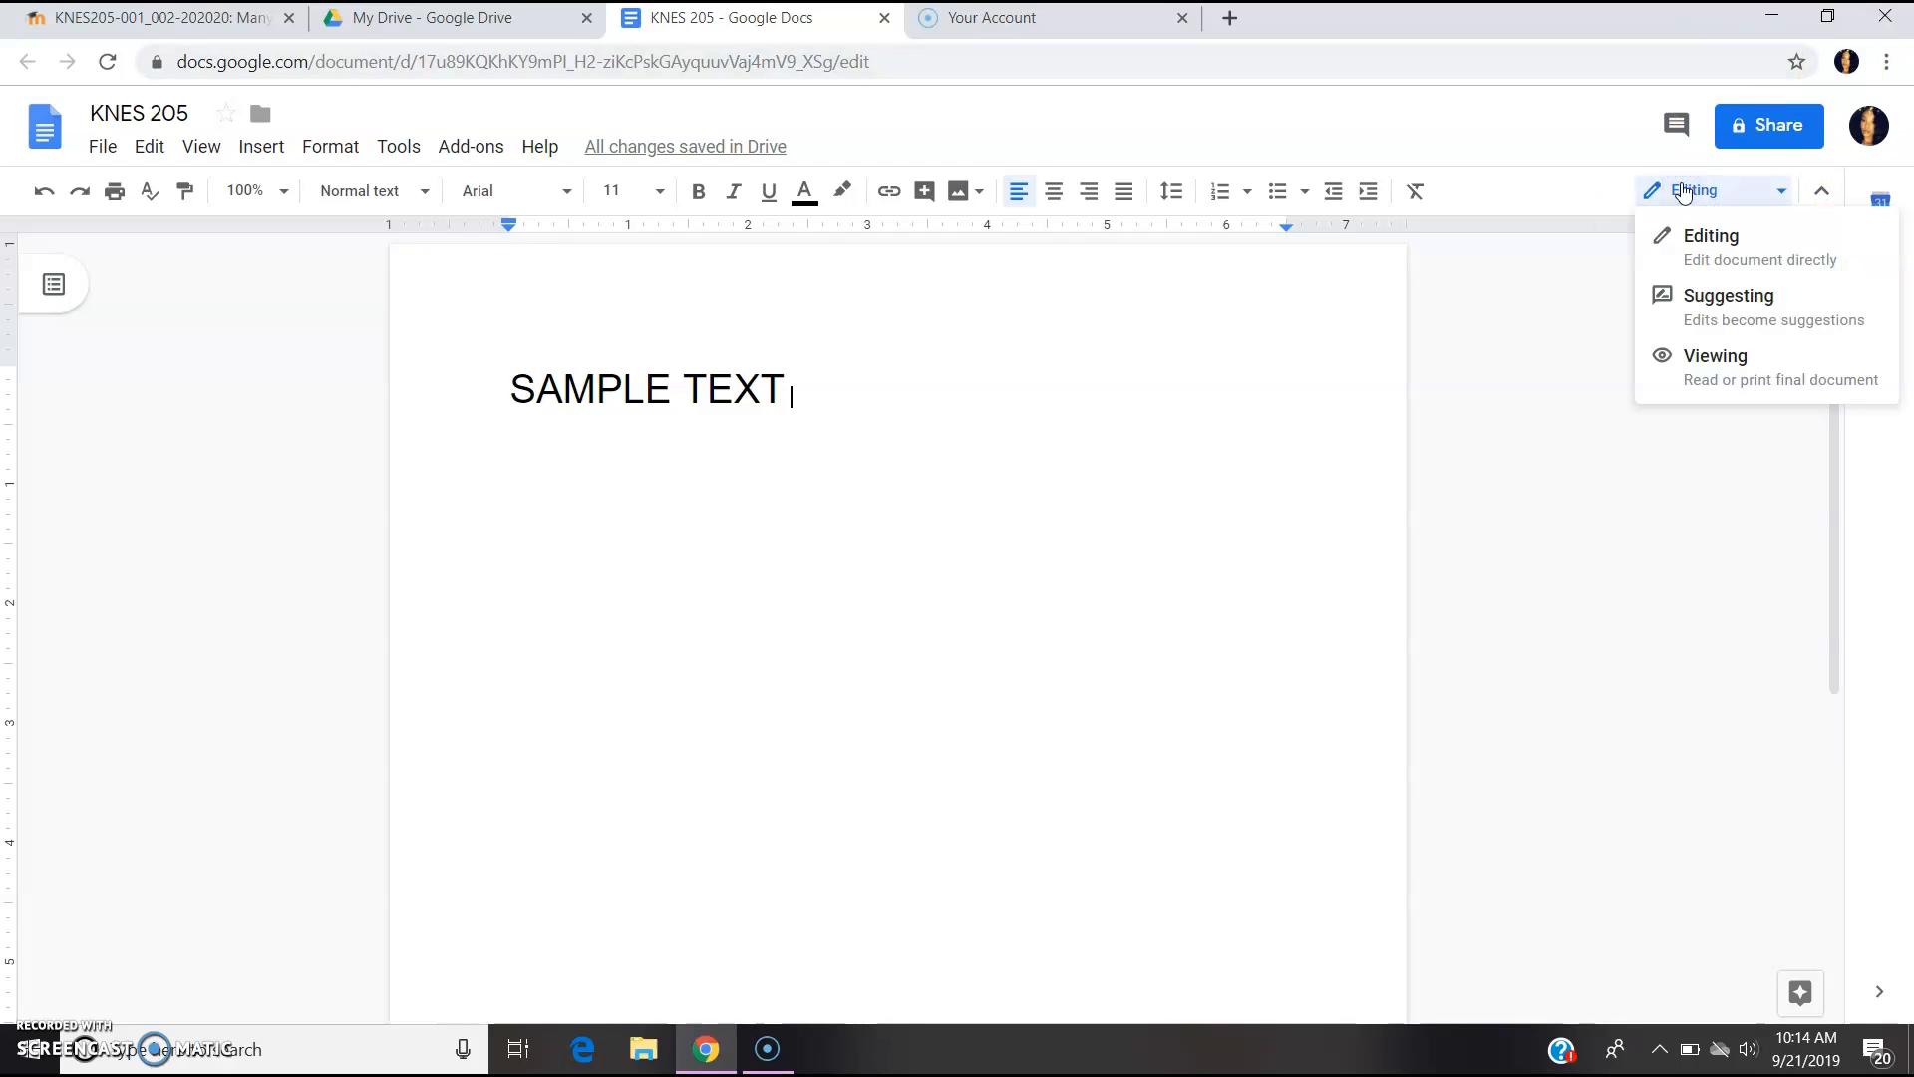
{"action": "left_click", "coordinate": [1736, 246]}
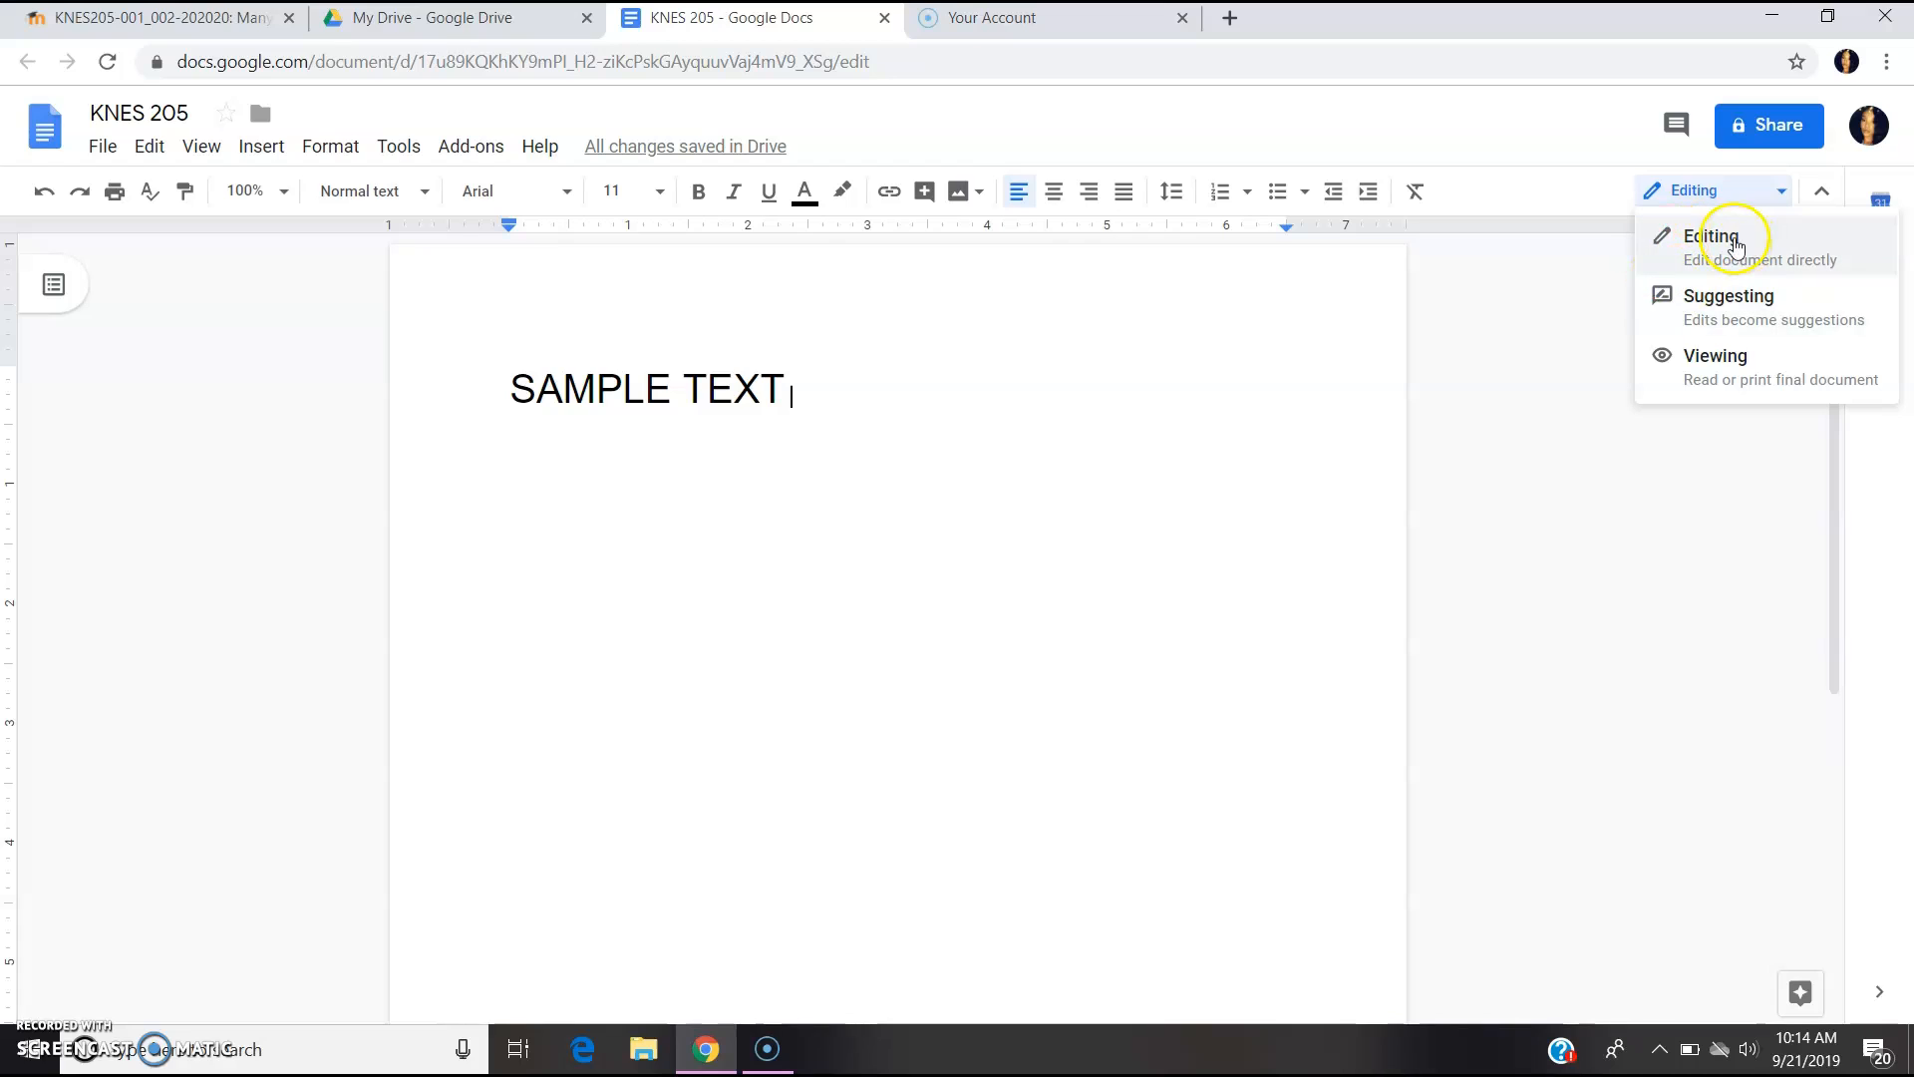
{"action": "left_click", "coordinate": [1725, 295]}
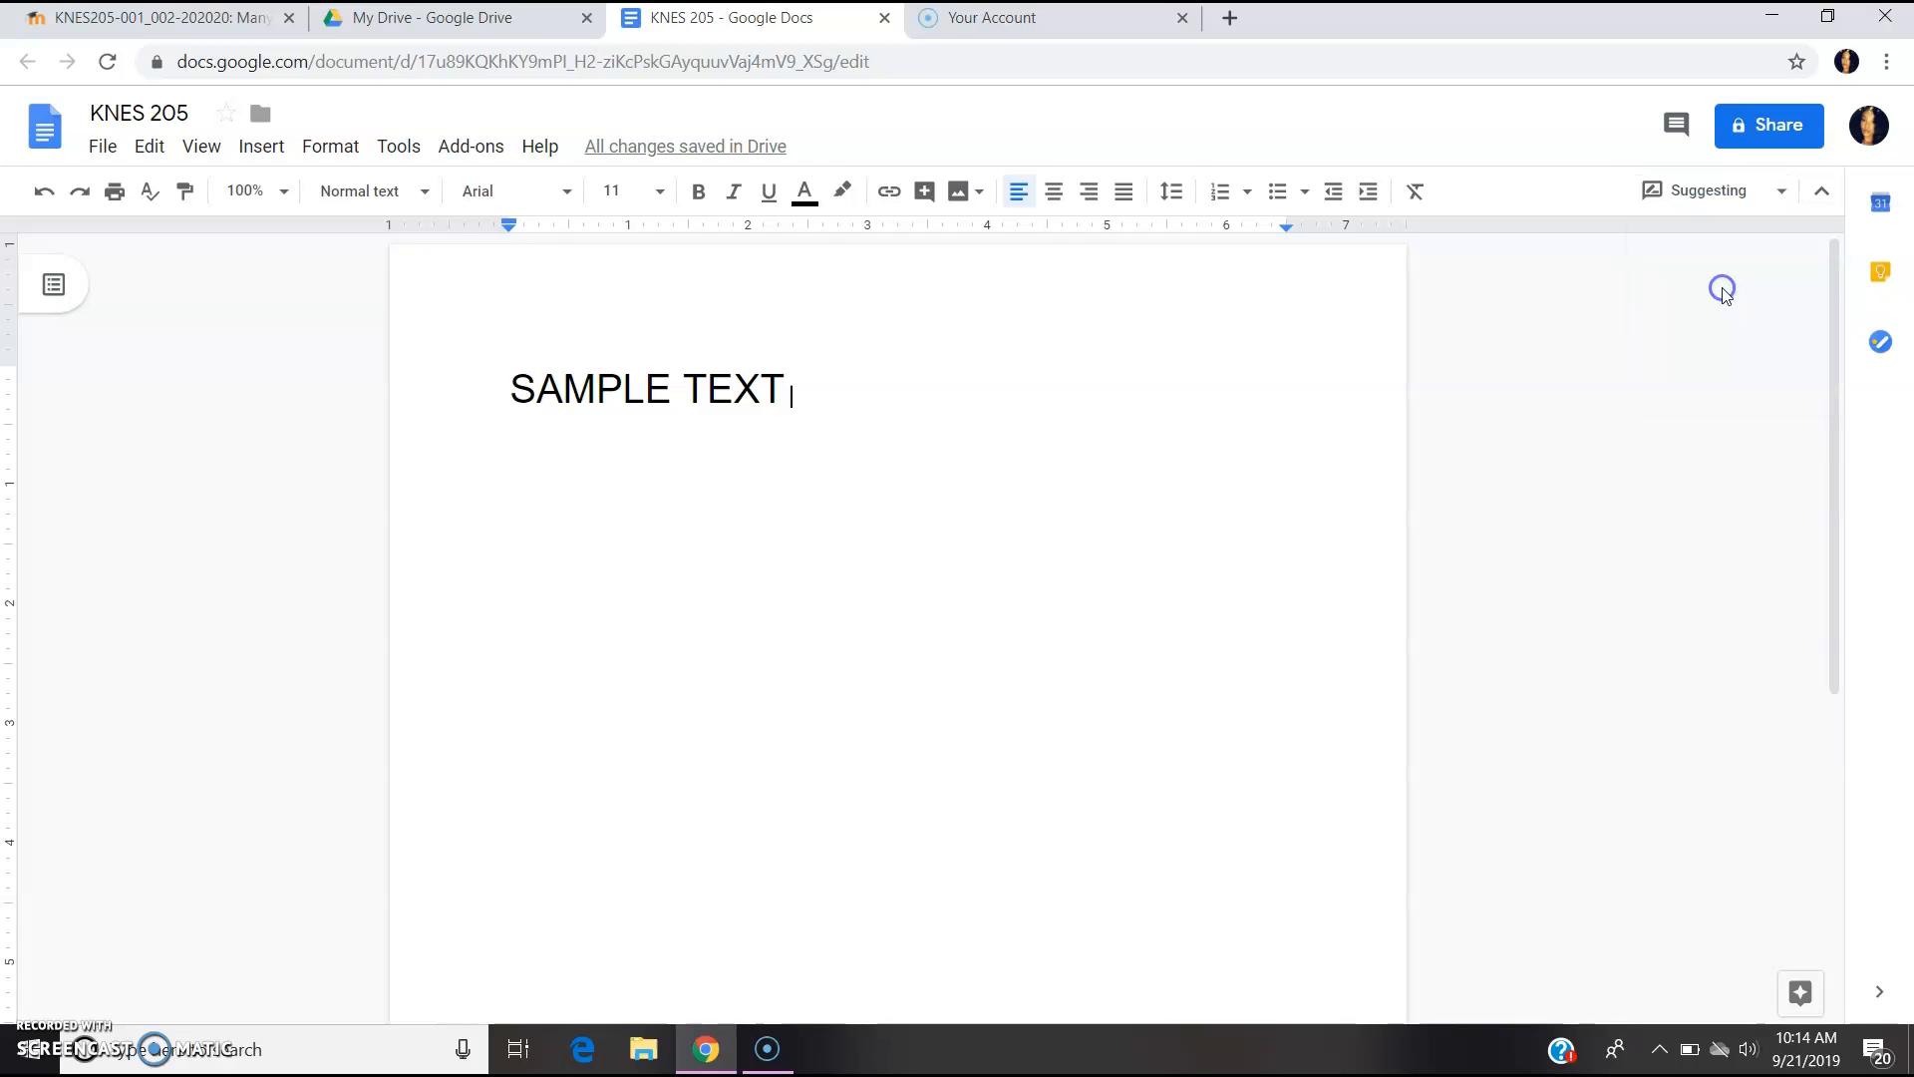
{"action": "left_click", "coordinate": [1709, 190]}
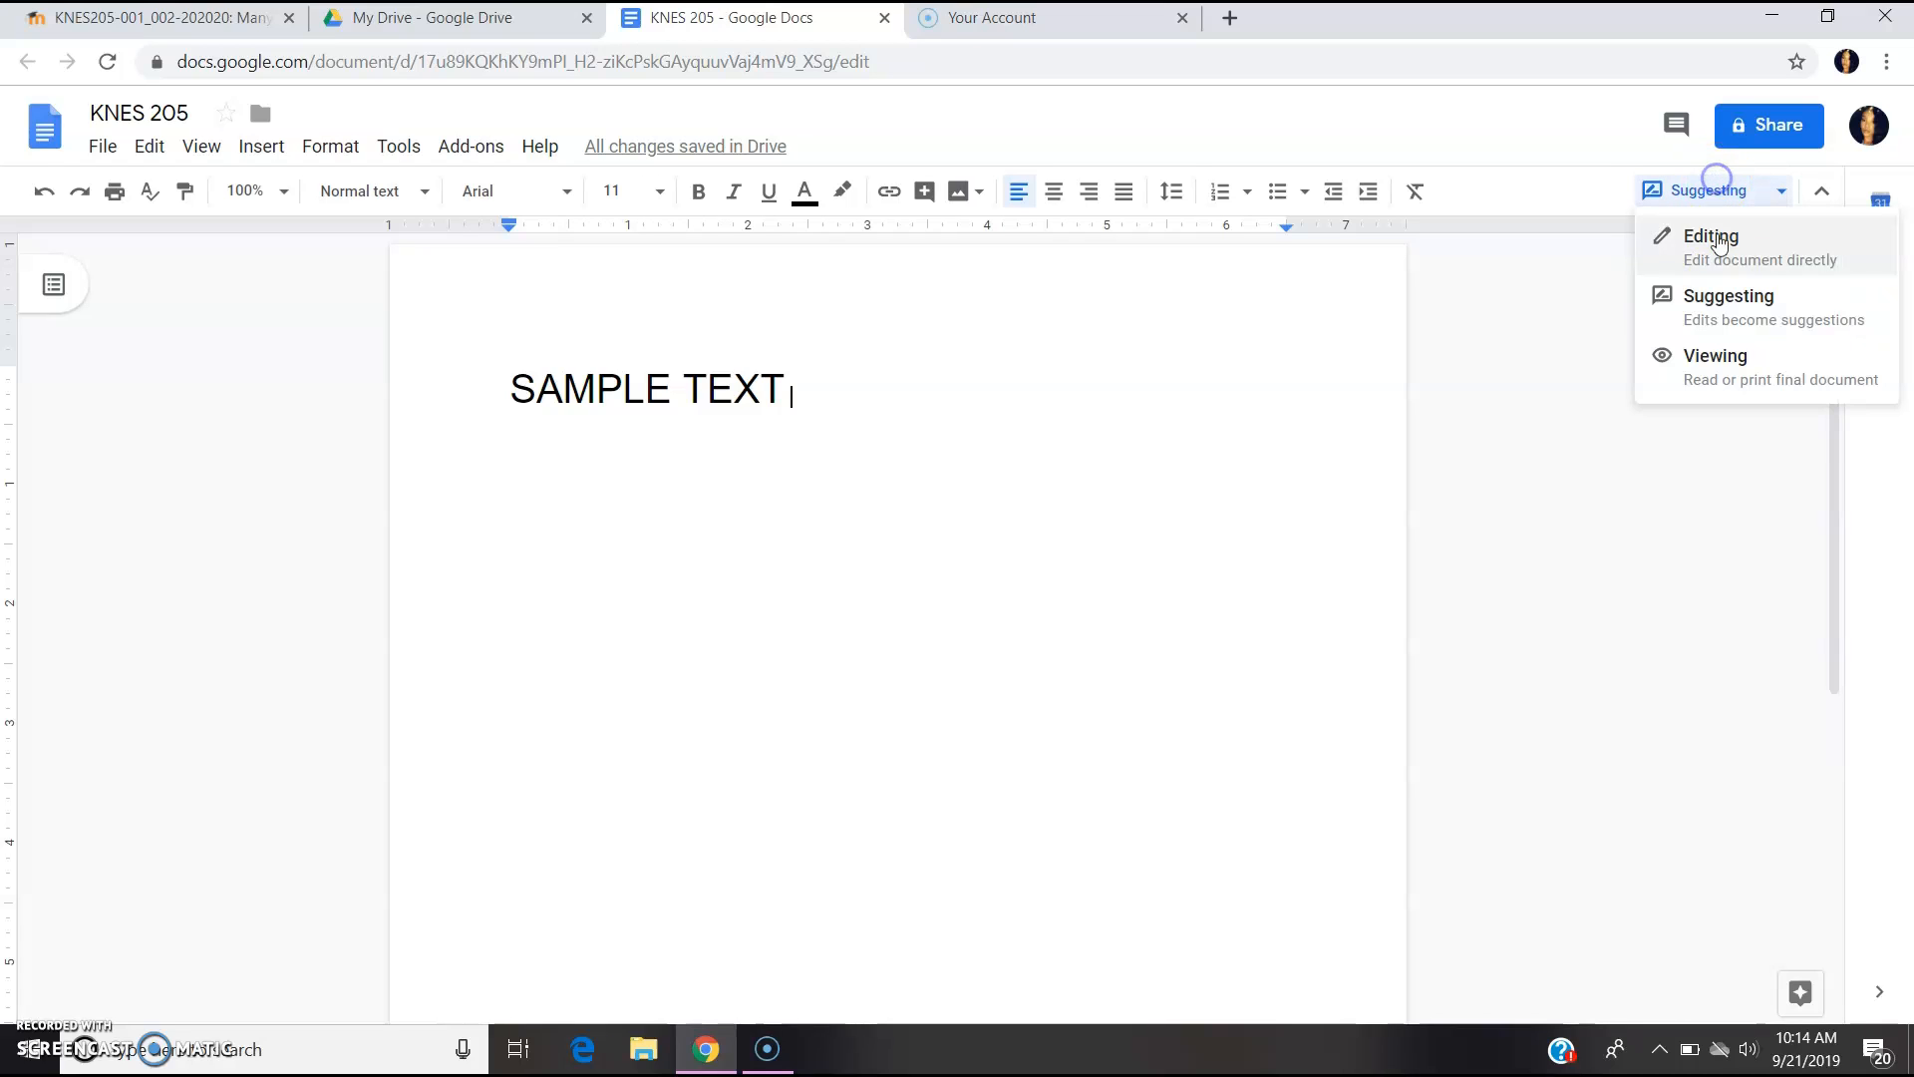
{"action": "left_click", "coordinate": [1731, 357]}
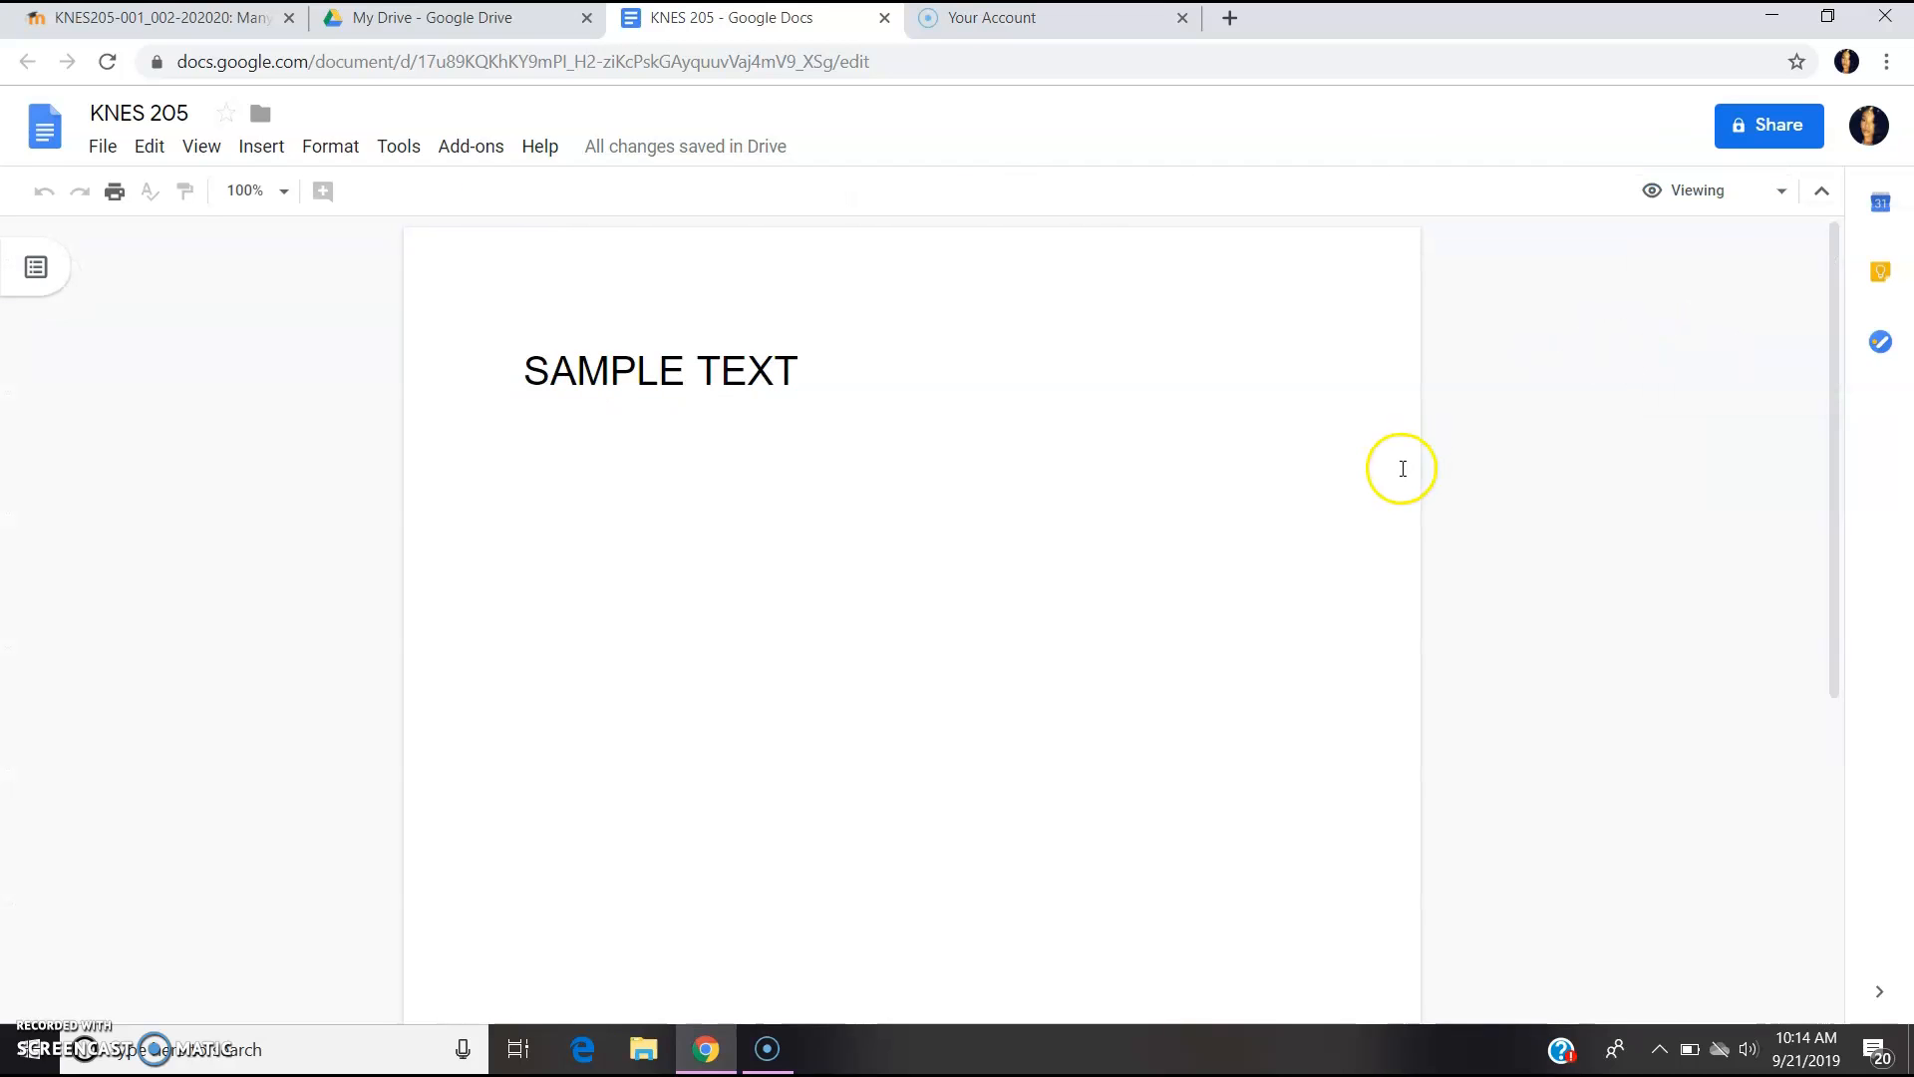
{"action": "left_click", "coordinate": [1714, 195]}
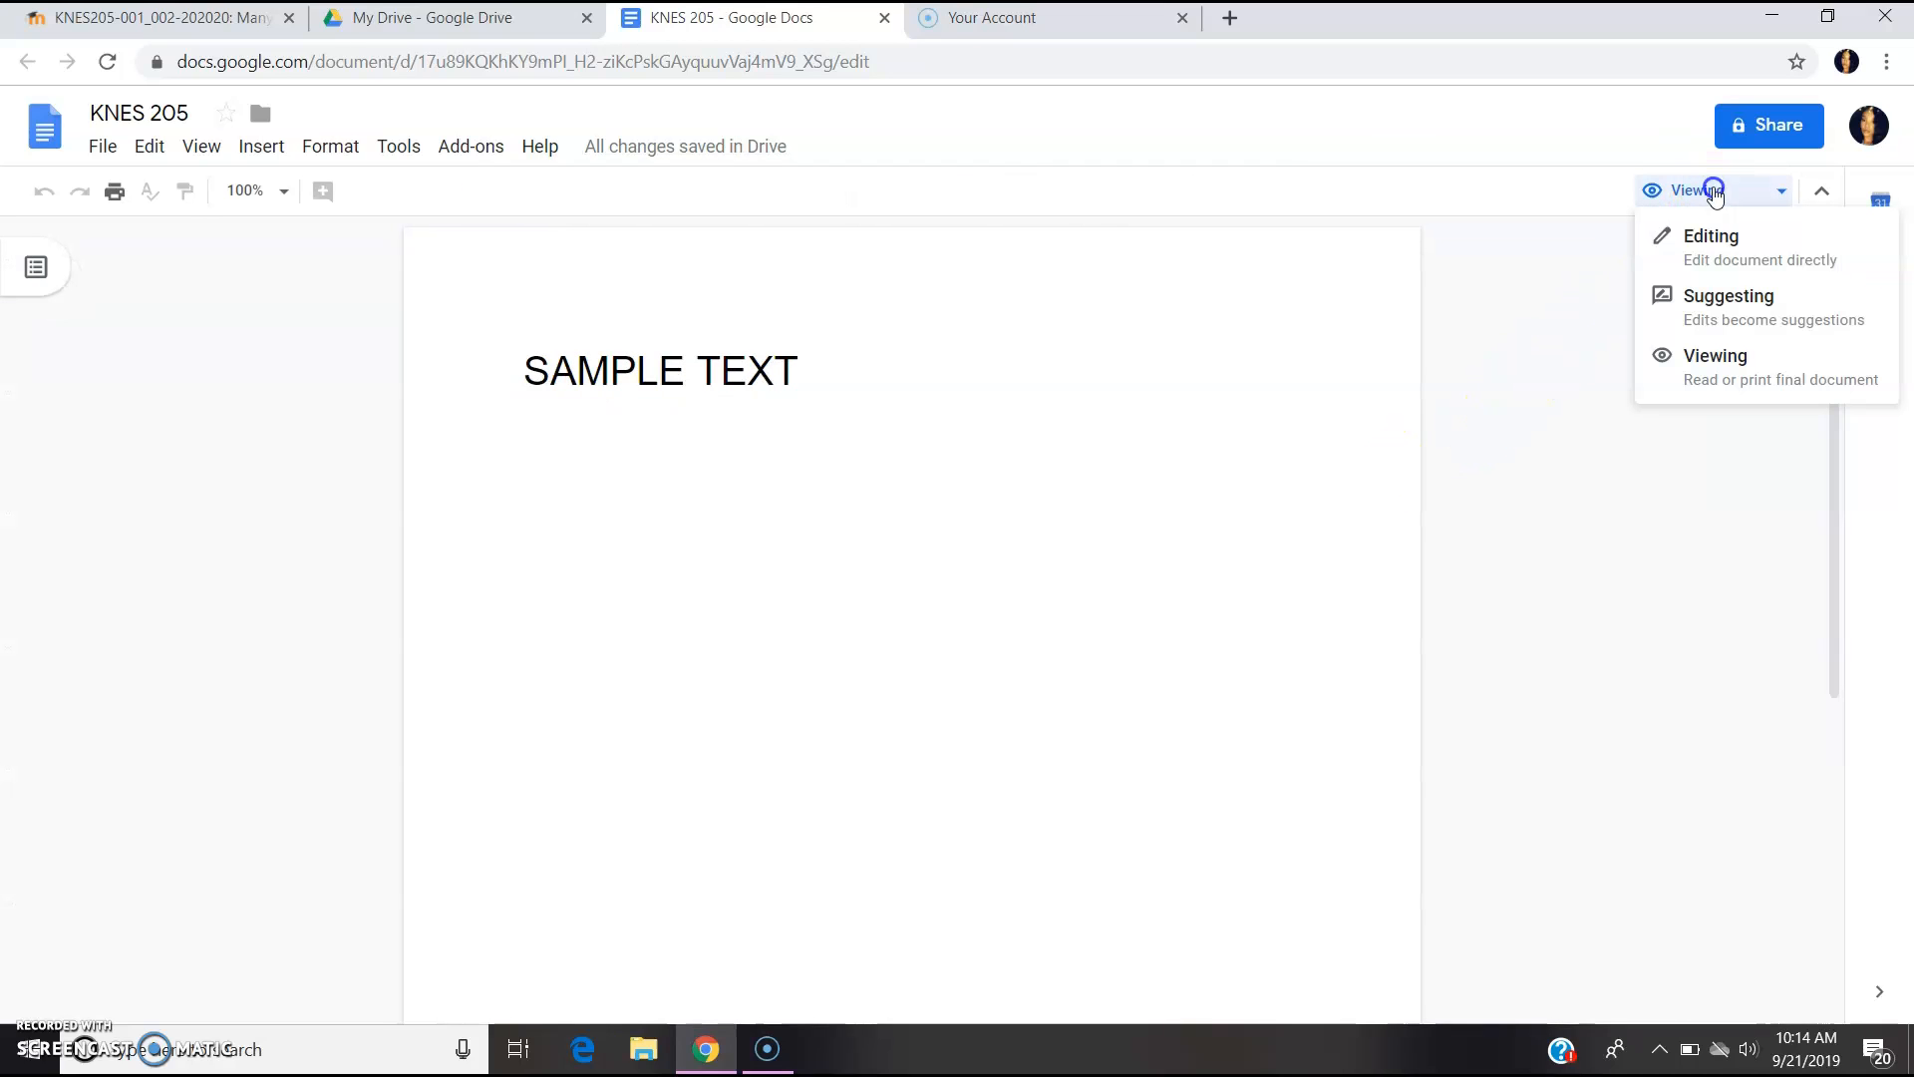
{"action": "left_click", "coordinate": [1709, 299]}
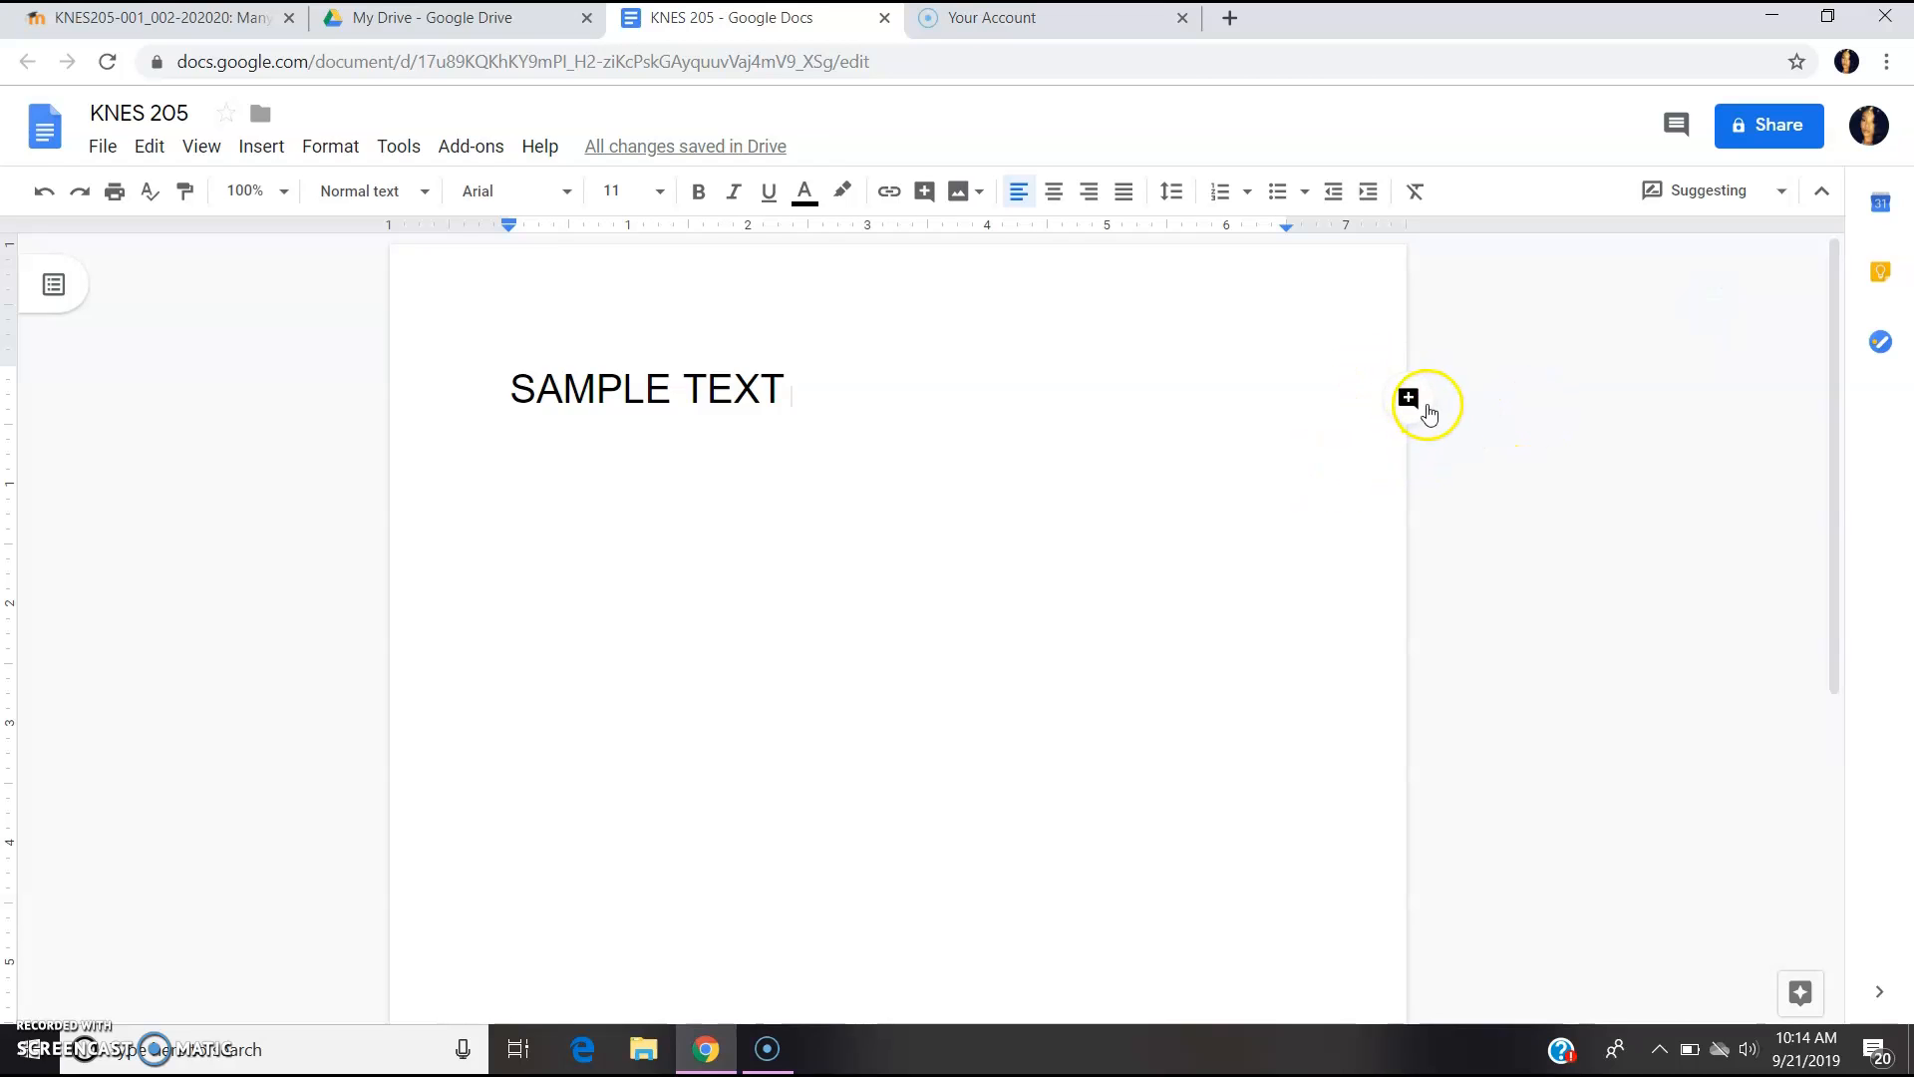
{"action": "left_click", "coordinate": [1407, 397]}
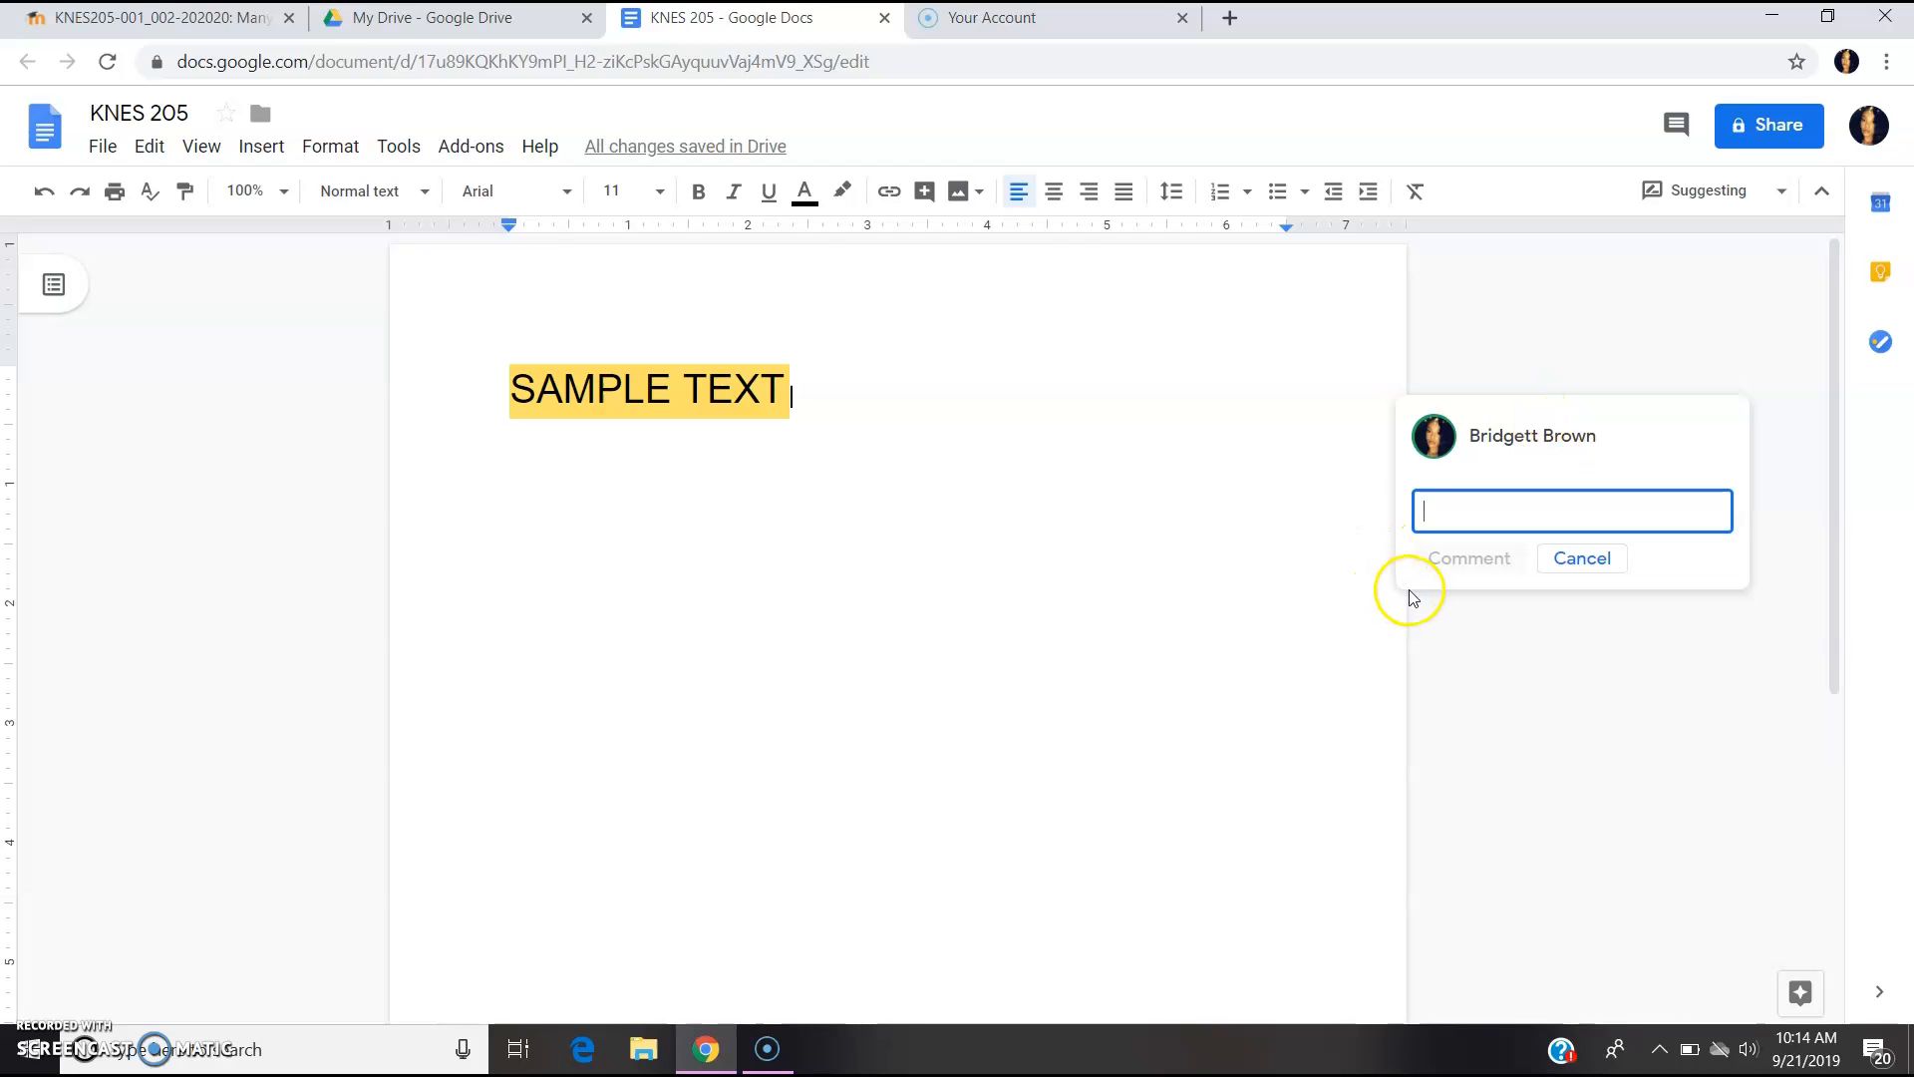
{"action": "left_click", "coordinate": [1558, 560]}
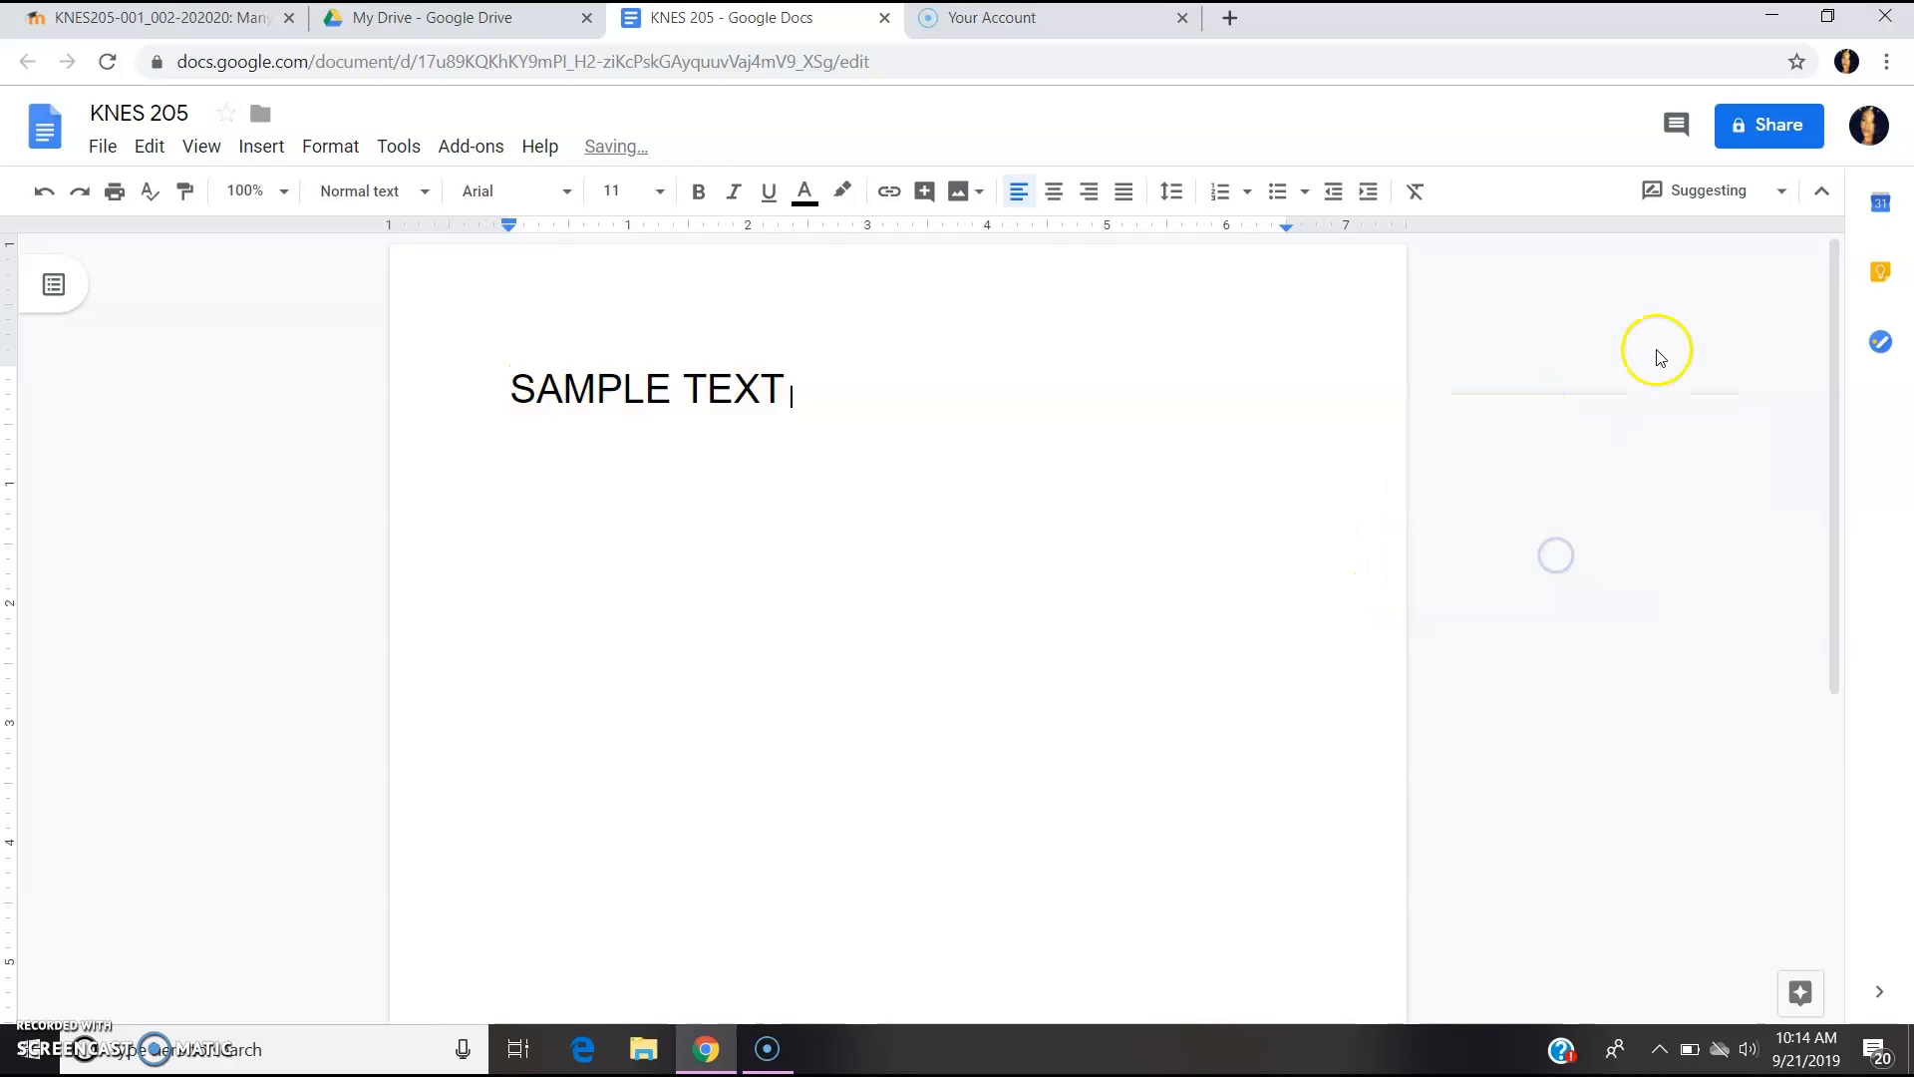
{"action": "left_click", "coordinate": [1705, 189]}
{"action": "left_click", "coordinate": [1707, 239]}
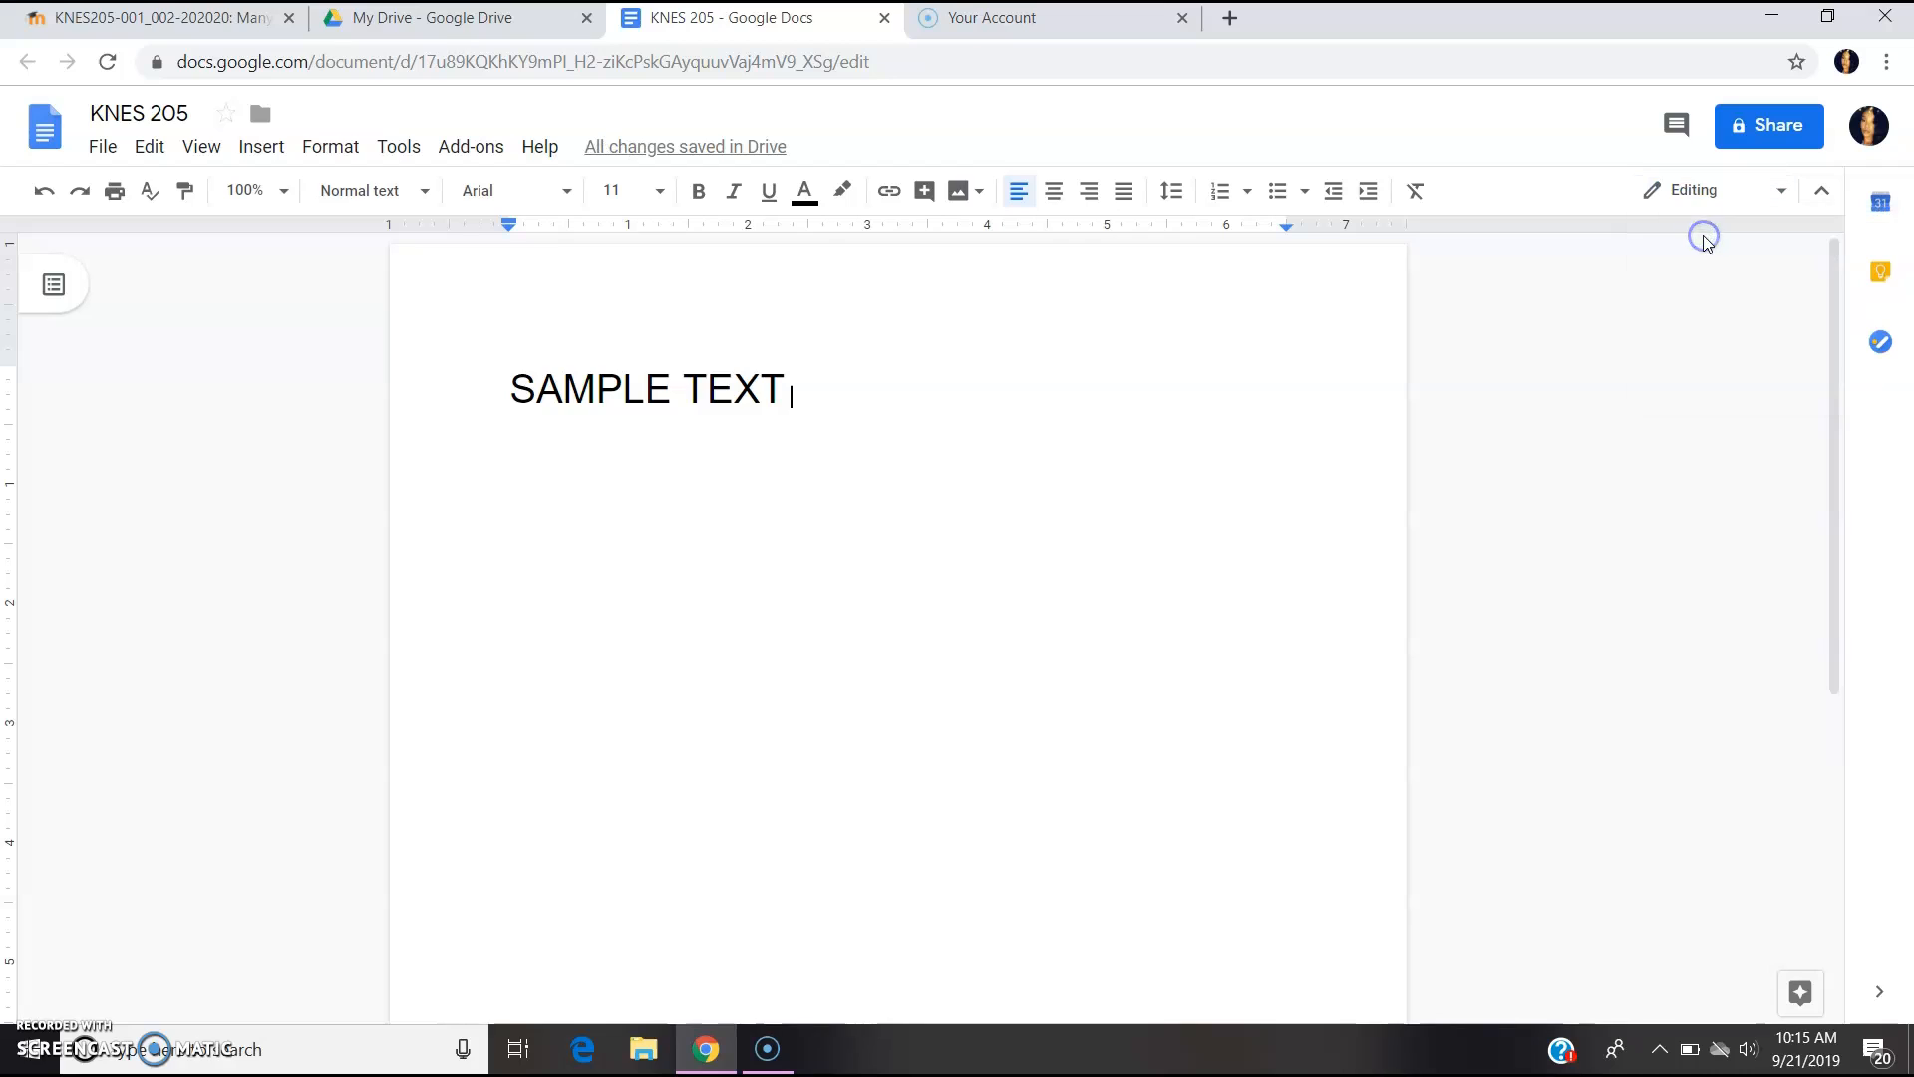
- Add the comment 'IS THIS CORRECT?' to the SAMPLE TEXT line
{"action": "left_click_drag", "start_coordinate": [787, 399], "coordinate": [489, 373]}
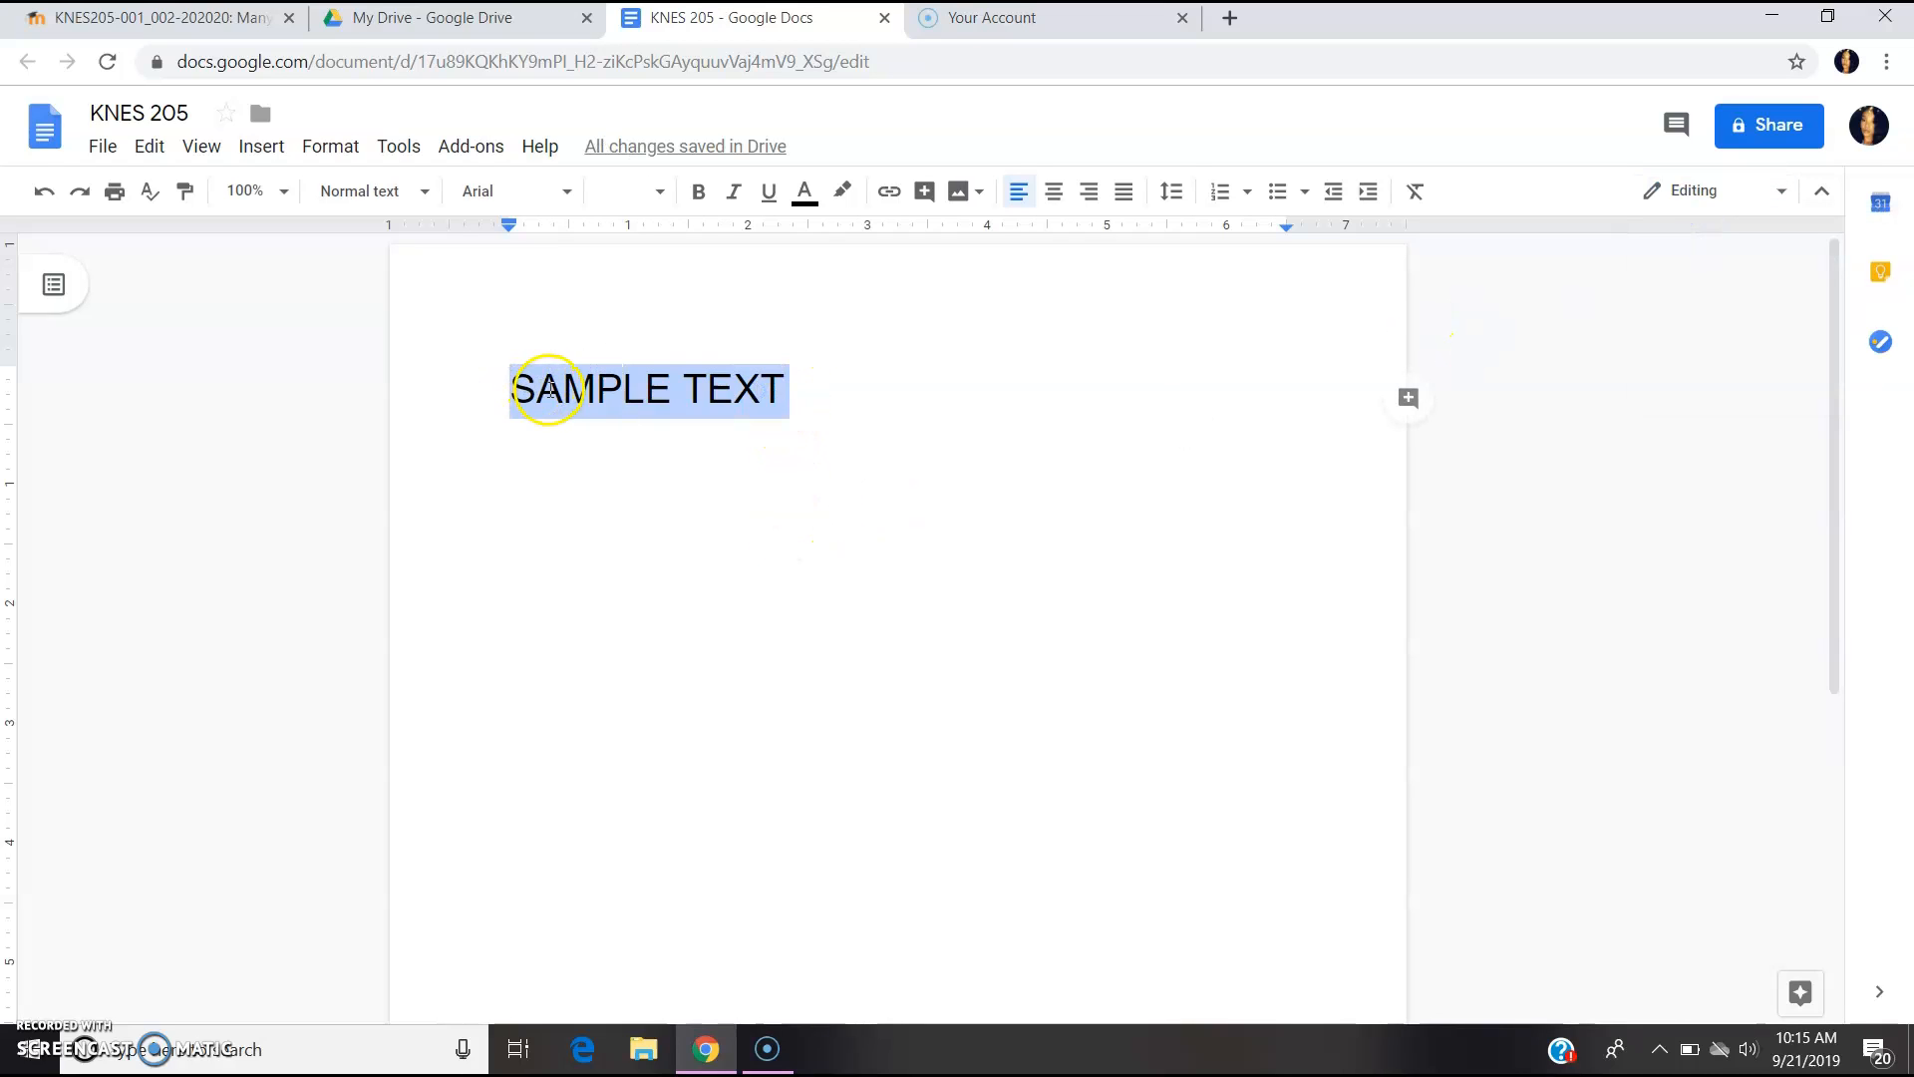
{"action": "right_click", "coordinate": [549, 389]}
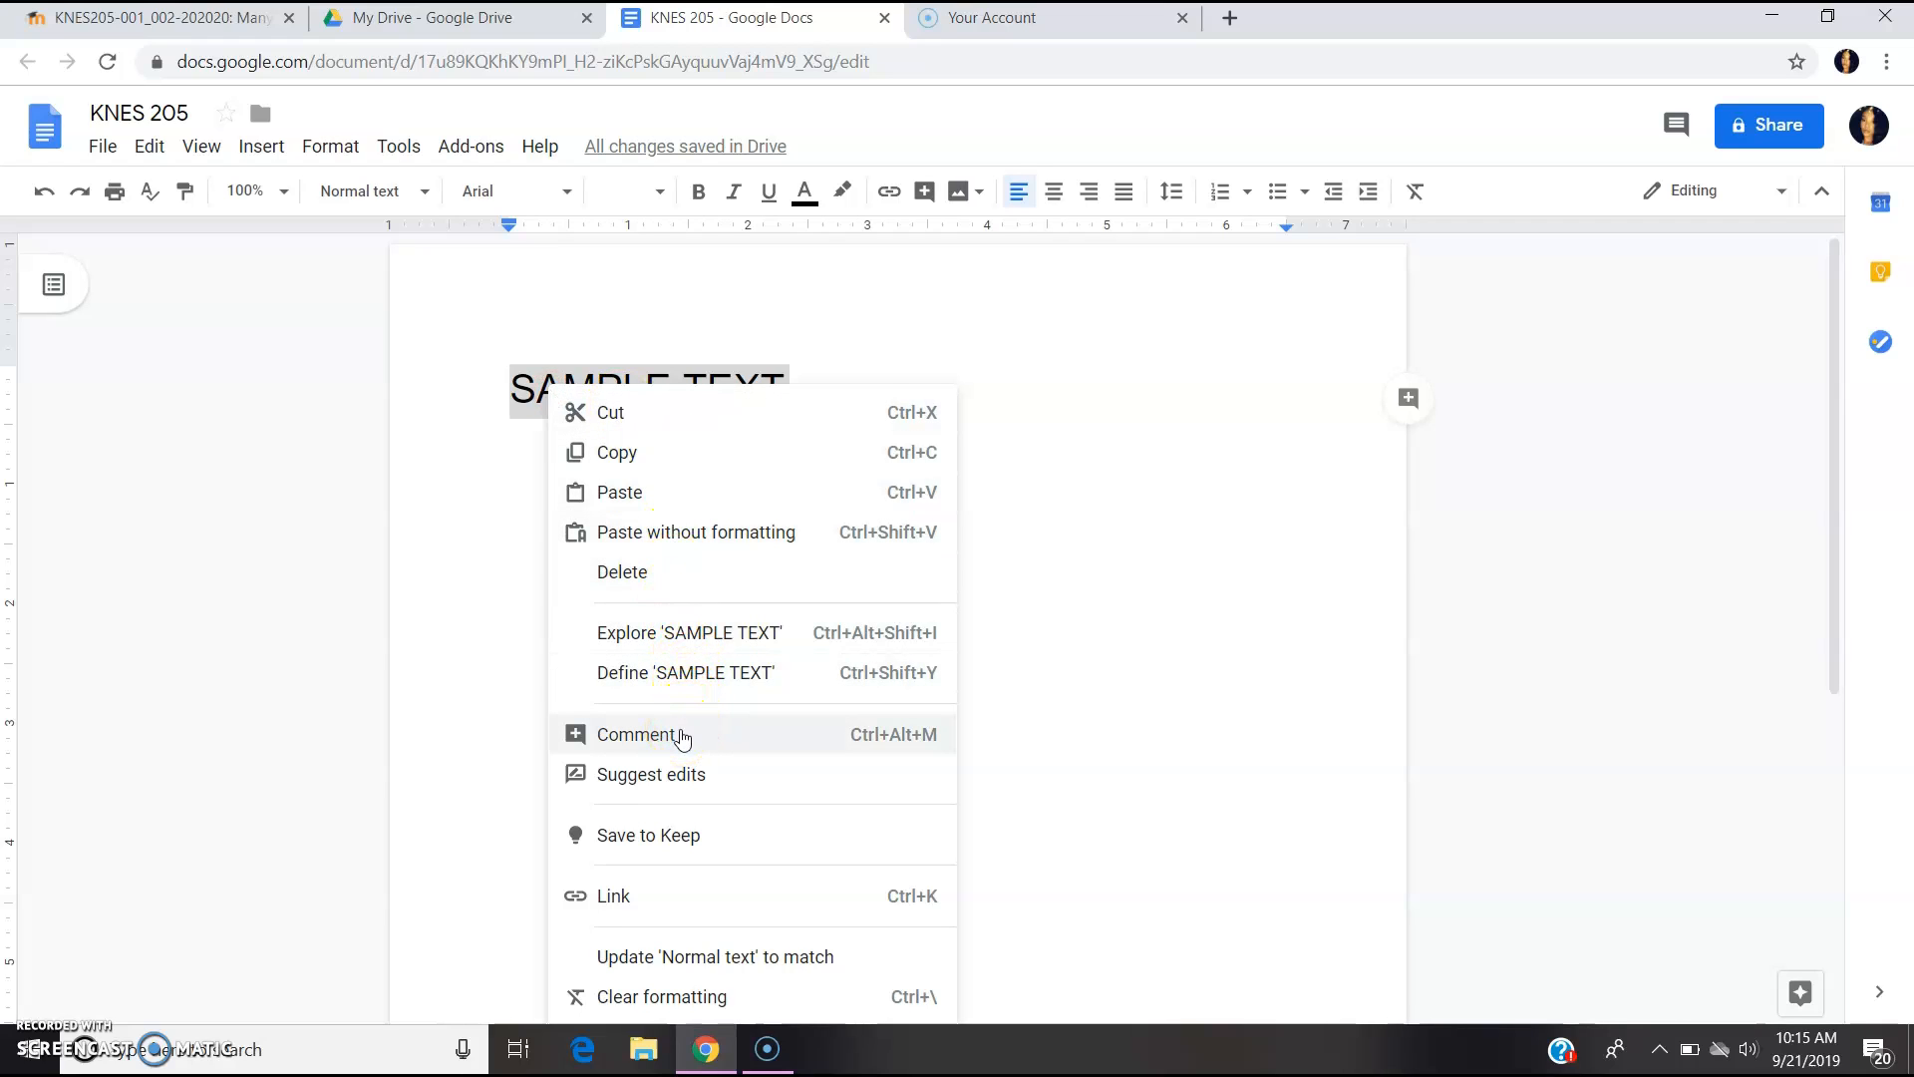
{"action": "left_click", "coordinate": [682, 739]}
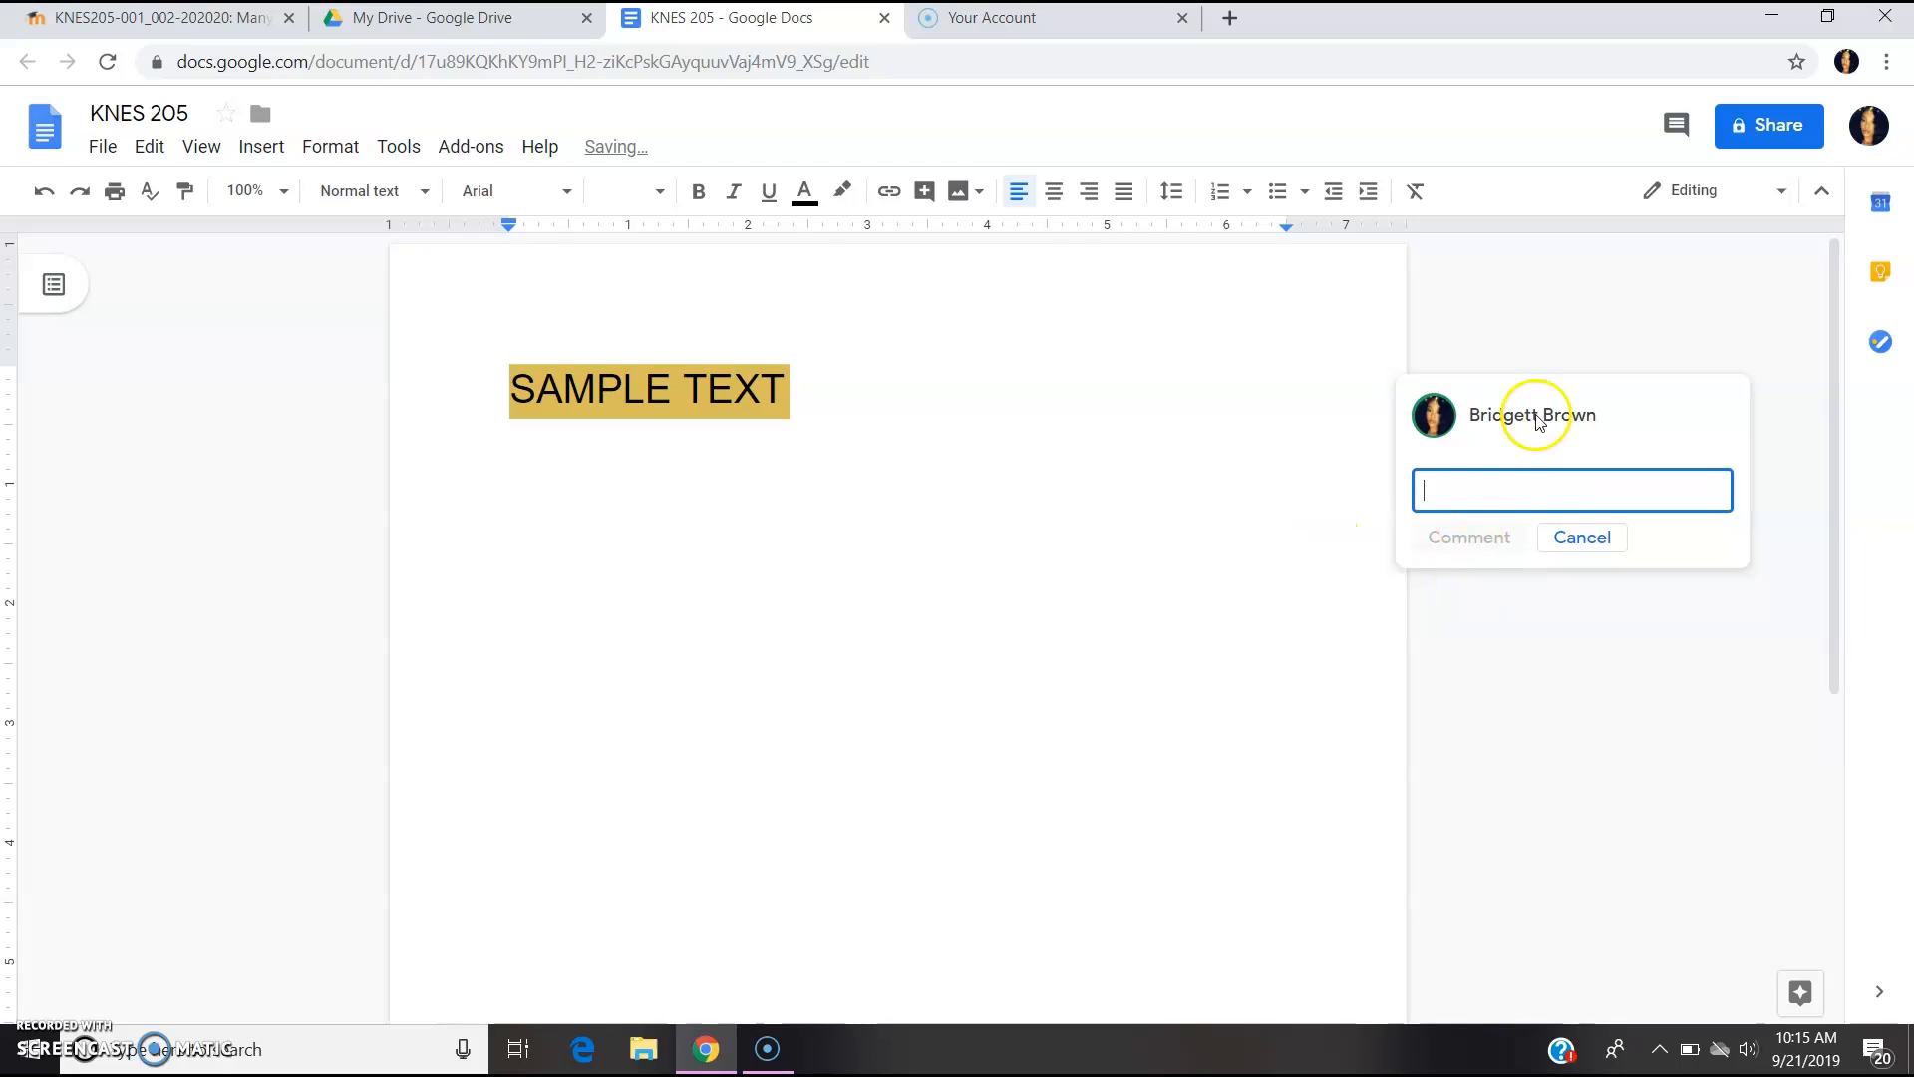
{"action": "type", "text": "I"}
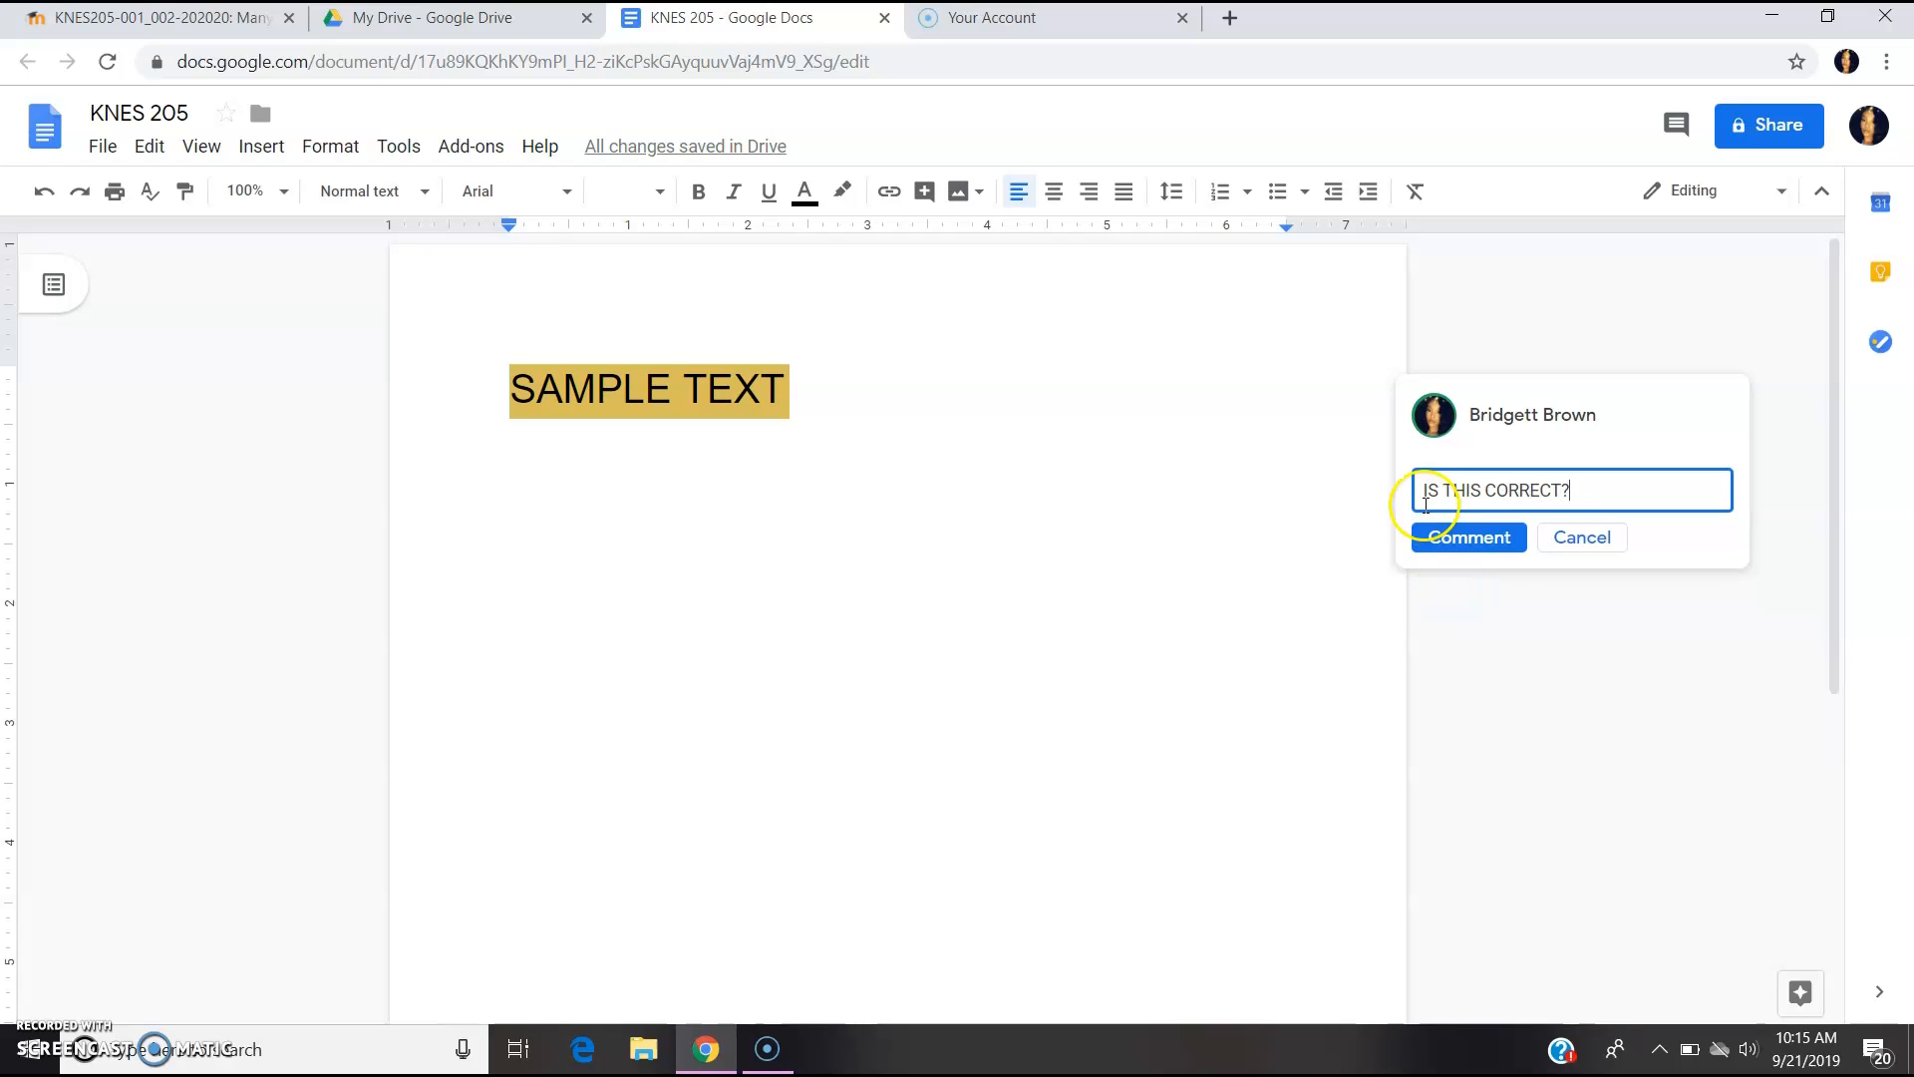
{"action": "left_click", "coordinate": [1449, 544]}
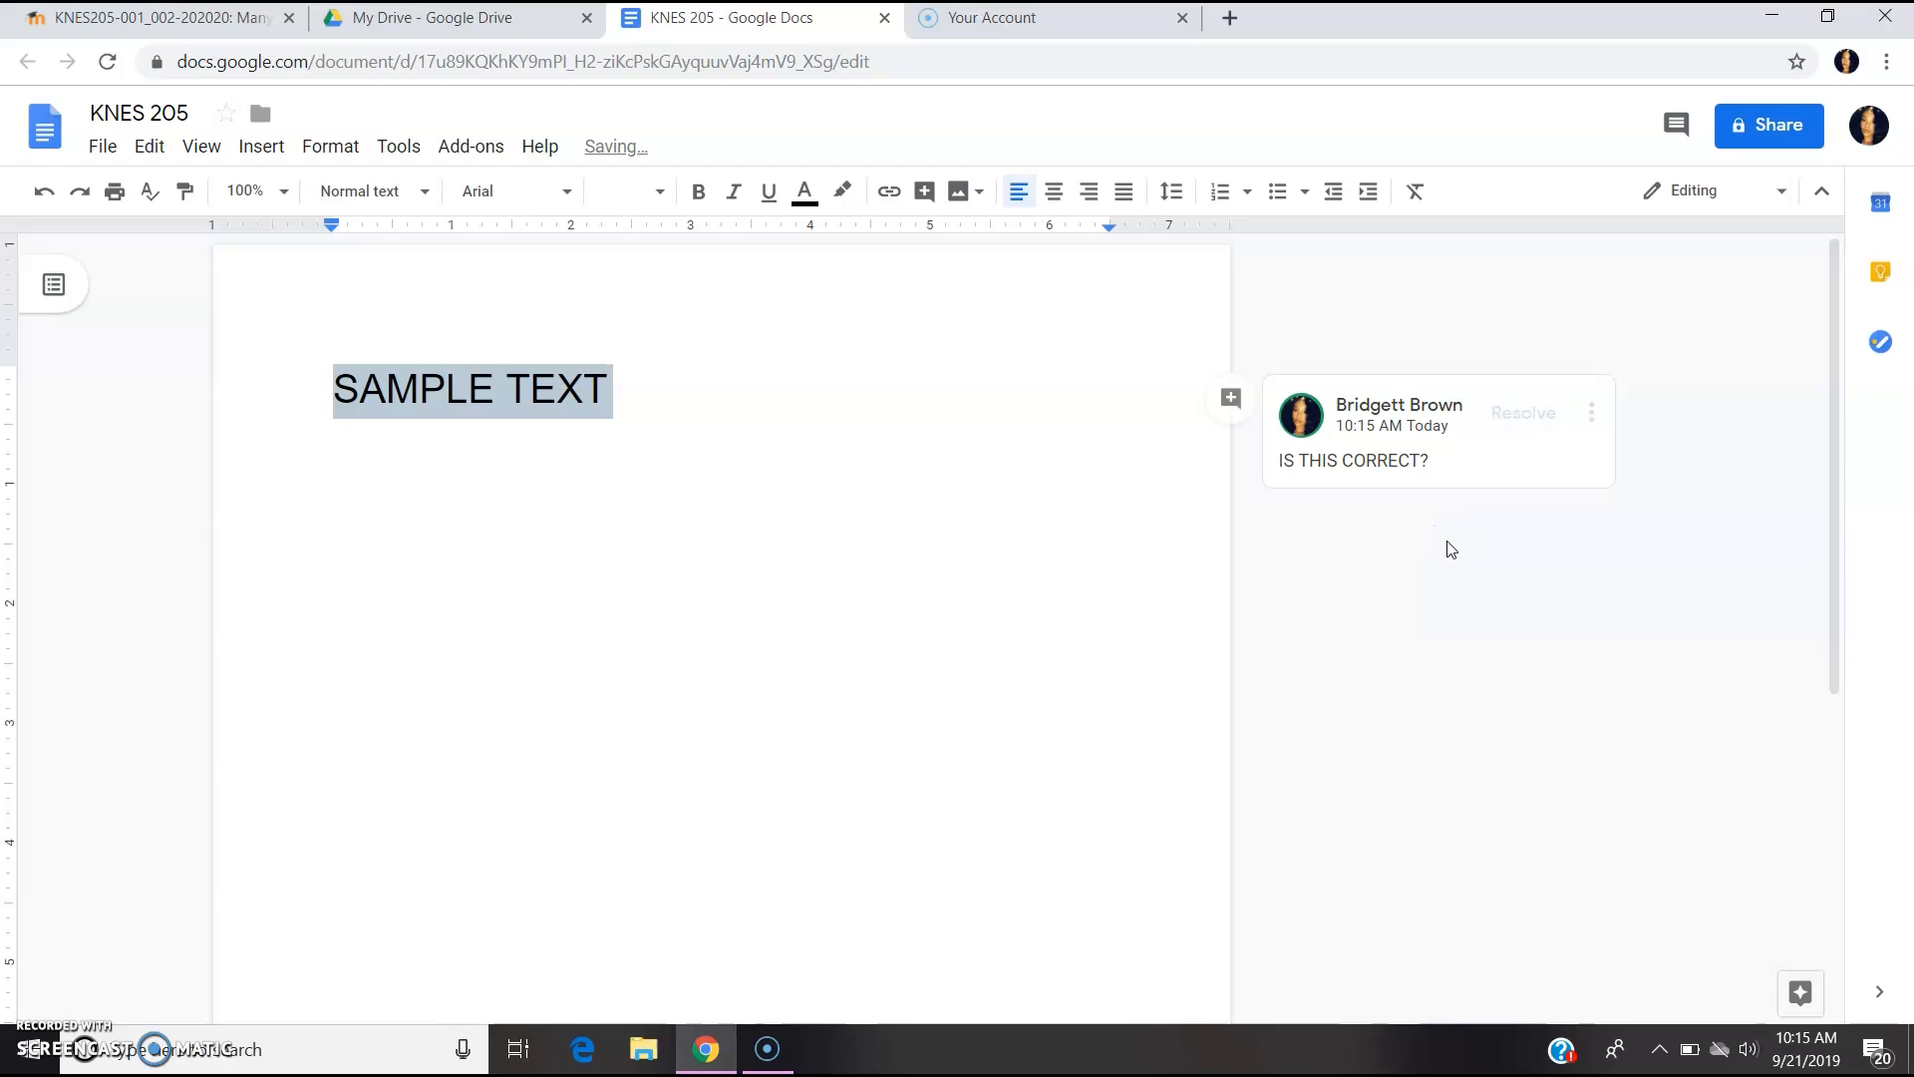
- Reply 'YES IT IS' to the comment and resolve the thread
{"action": "left_click", "coordinate": [1436, 509]}
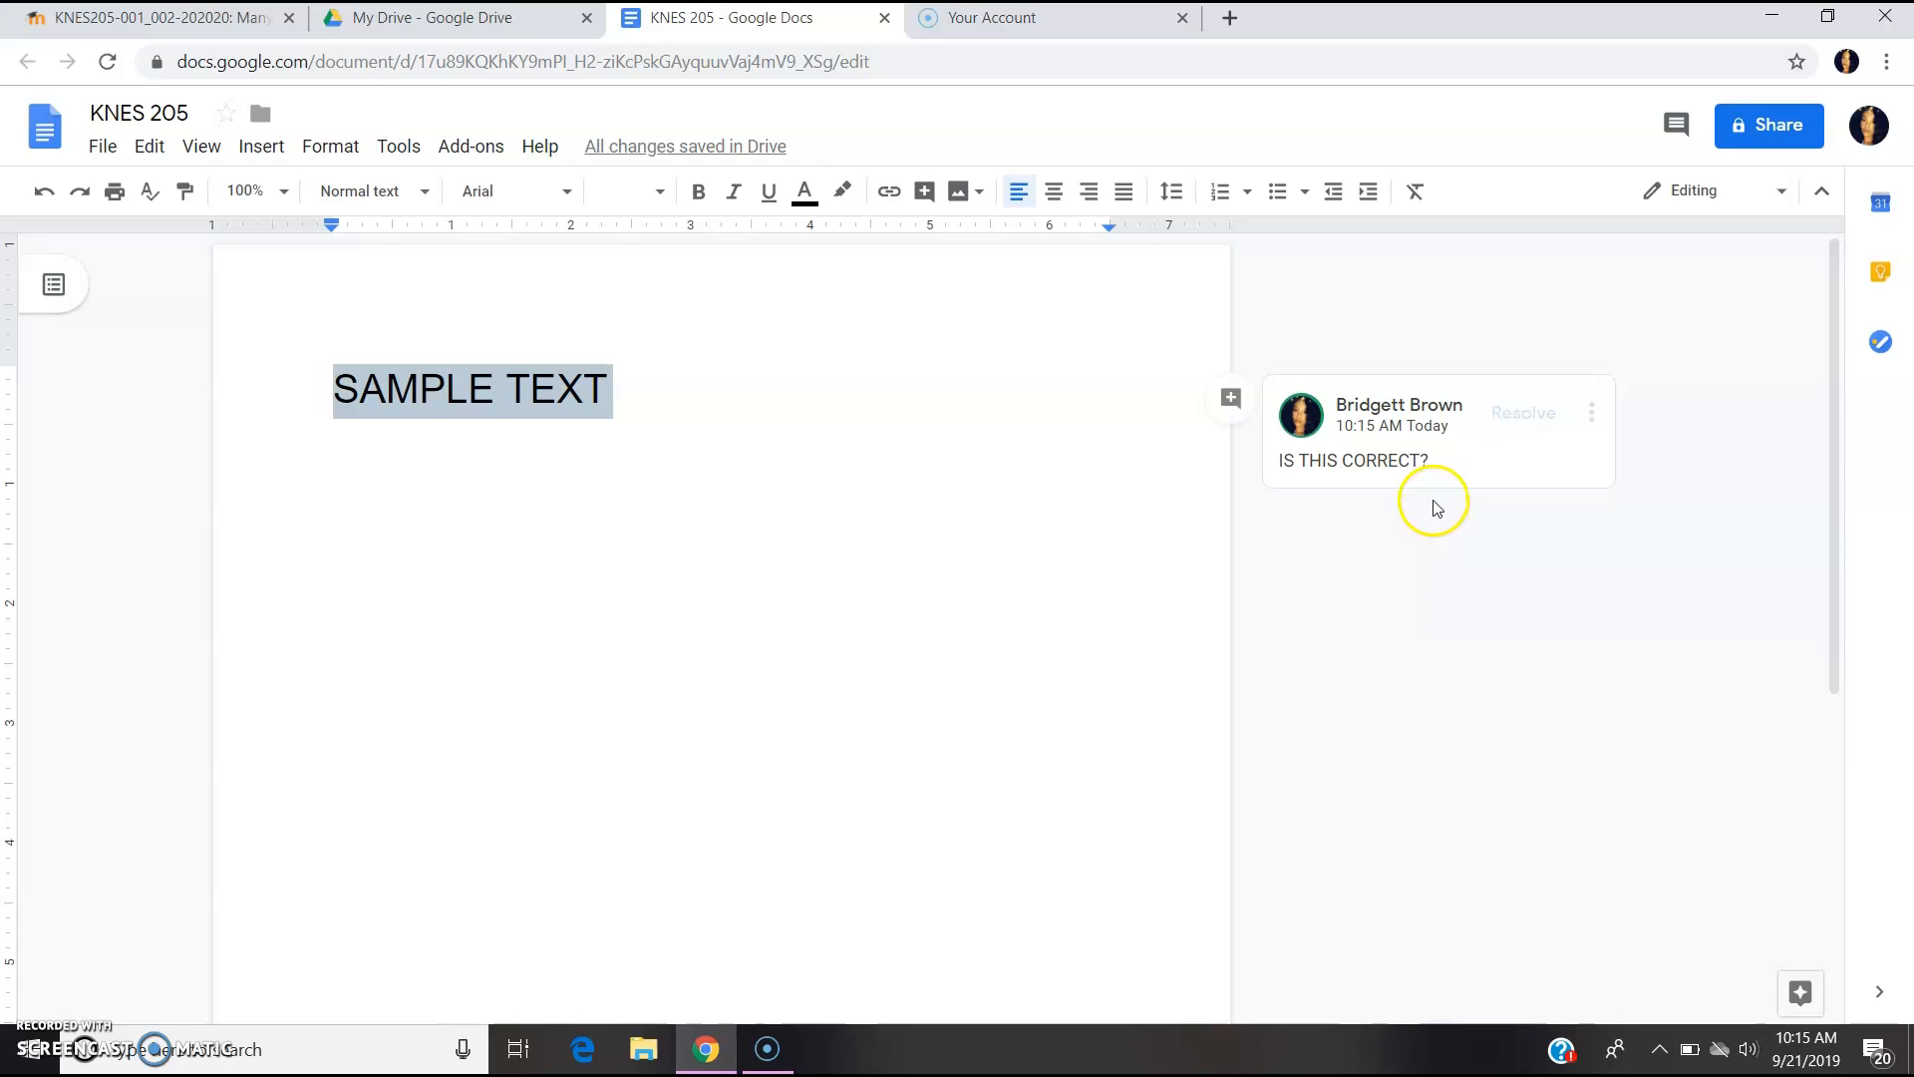
{"action": "left_click", "coordinate": [1442, 470]}
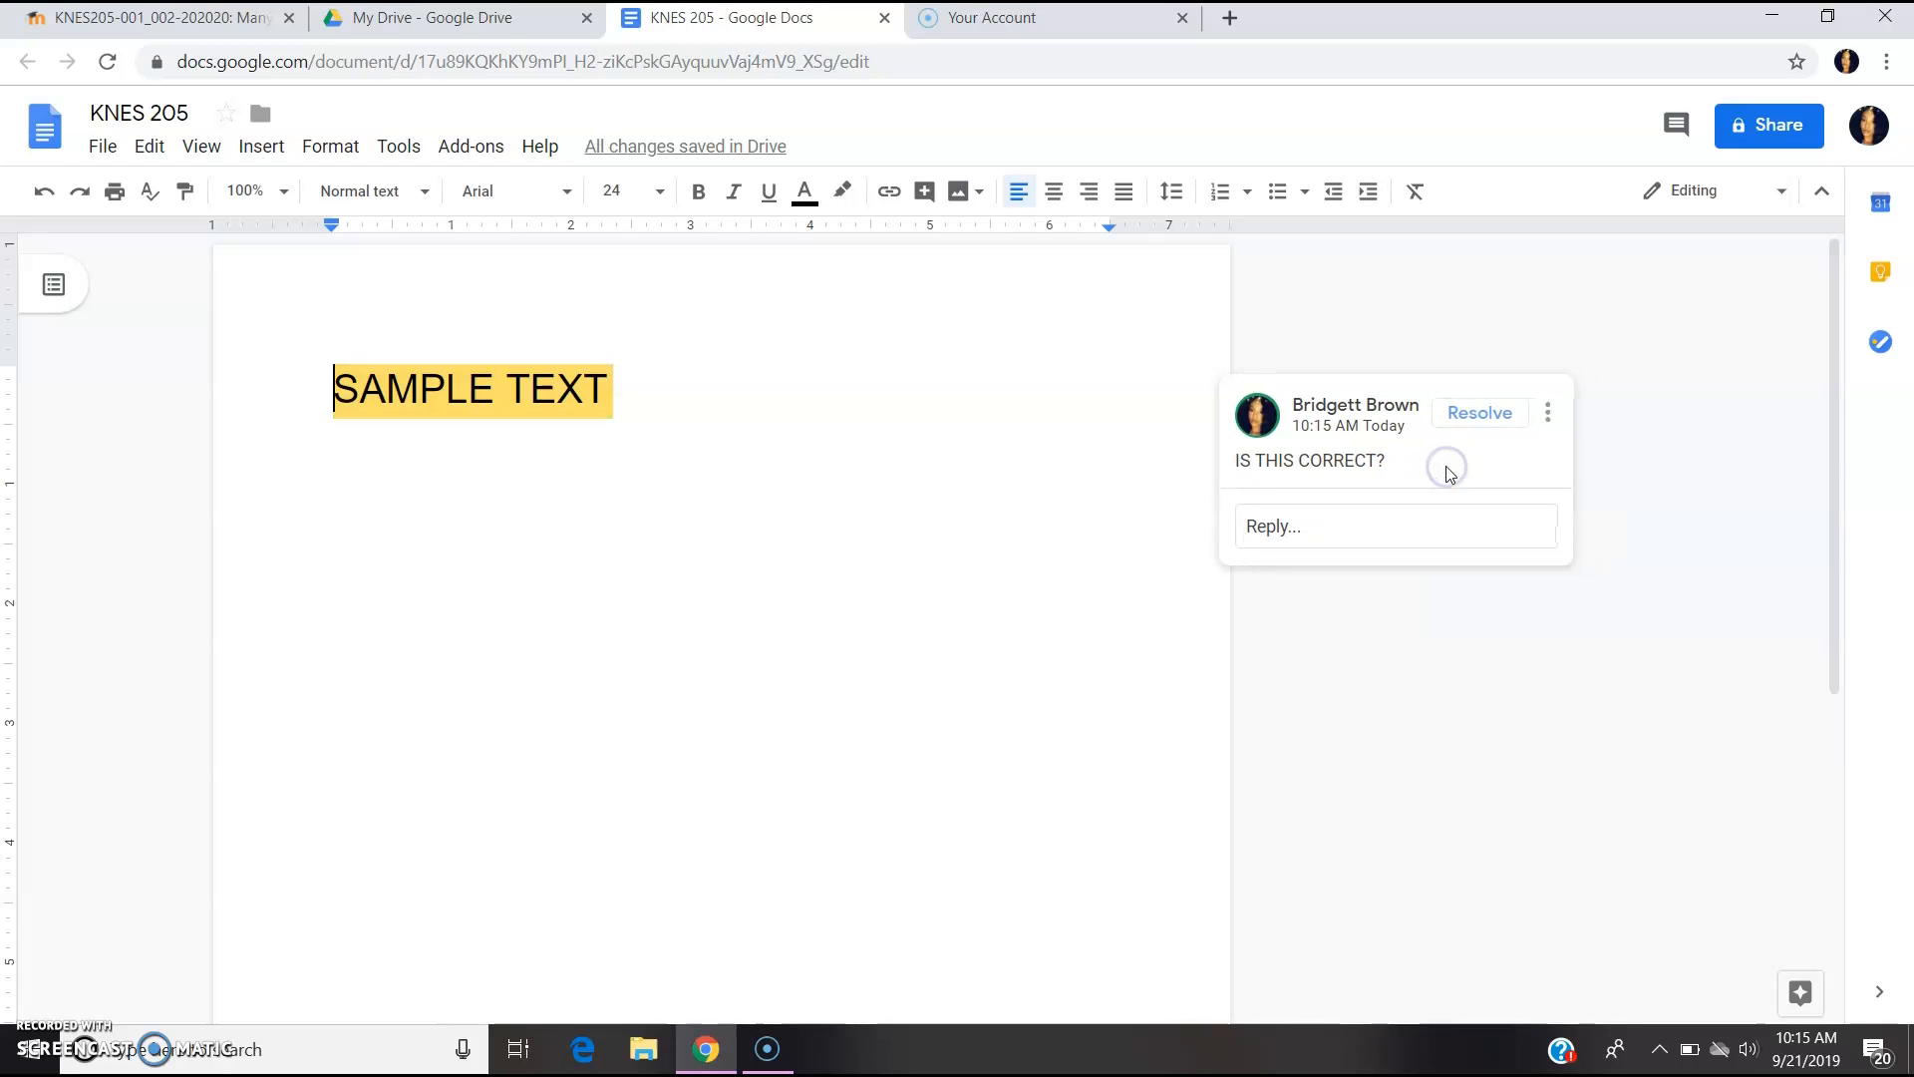
{"action": "left_click", "coordinate": [1334, 532]}
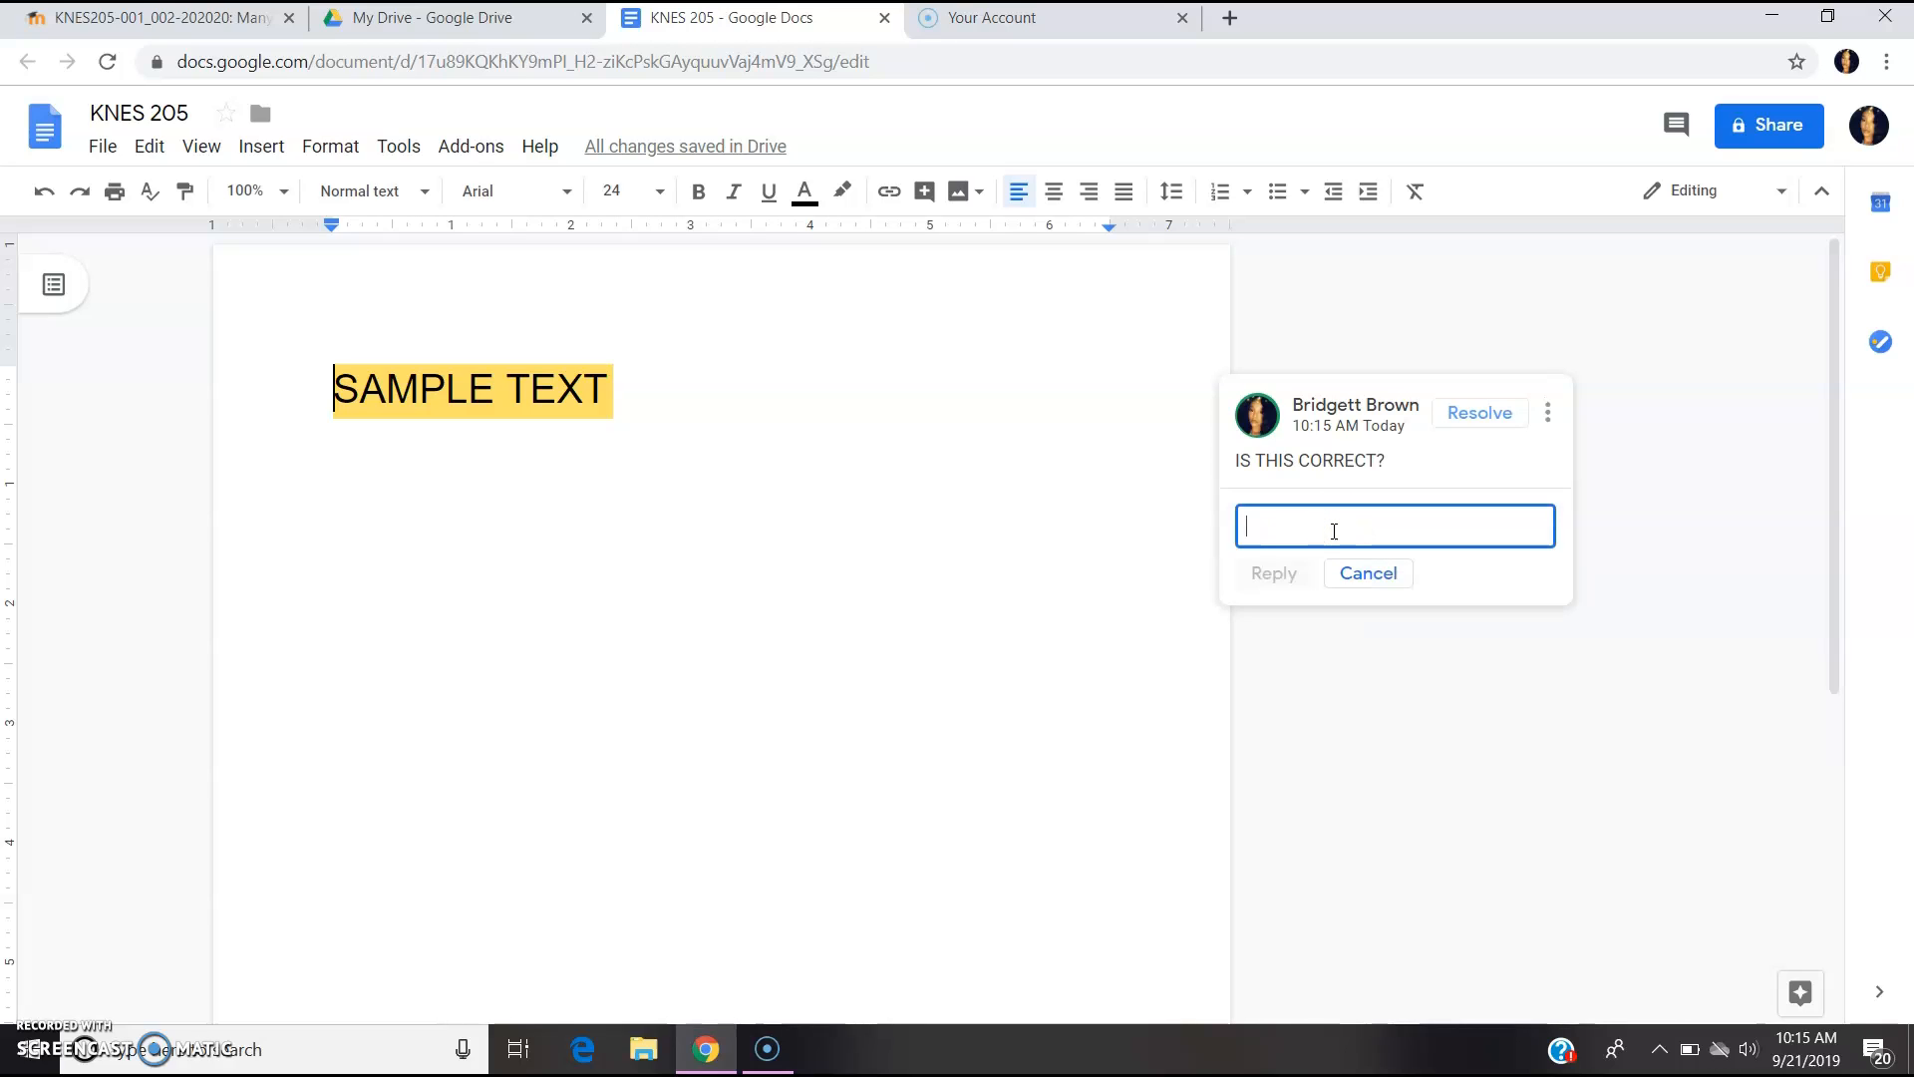
{"action": "type", "text": "YES IT IS"}
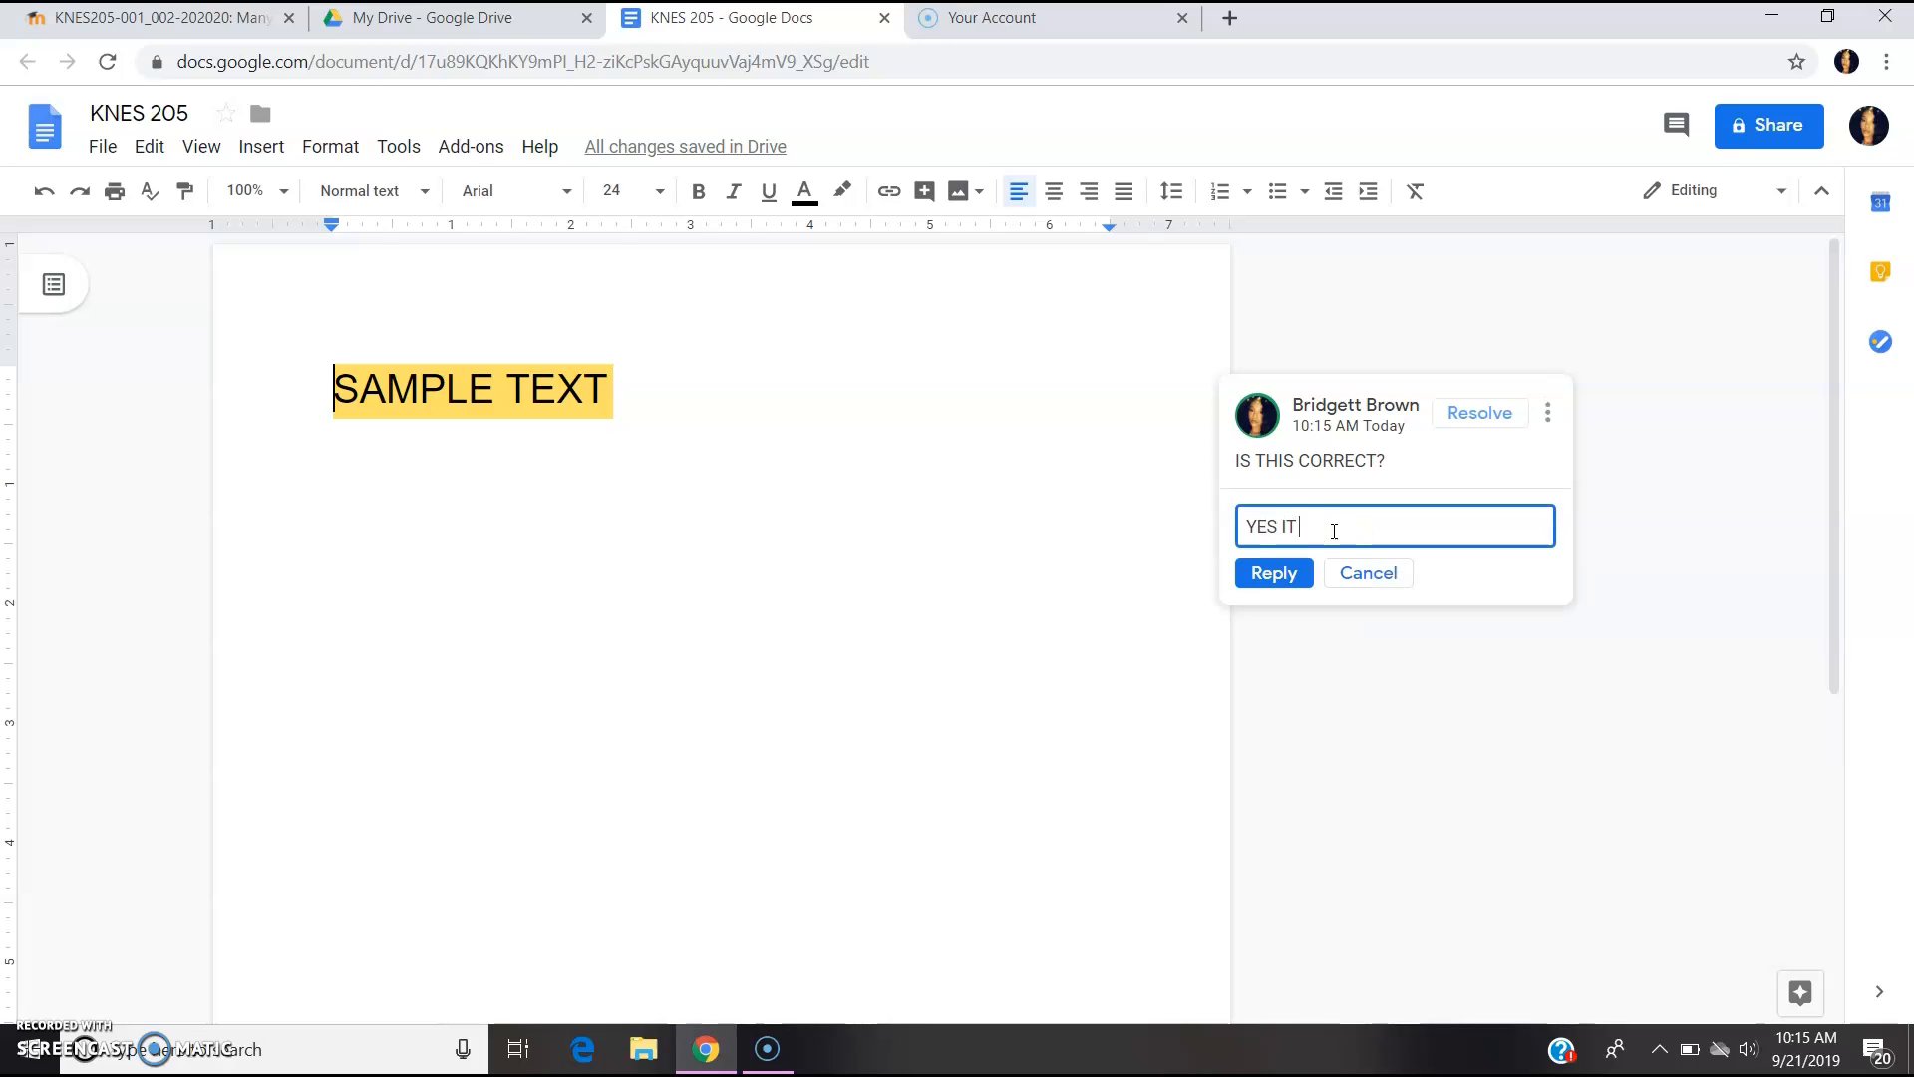
{"action": "left_click", "coordinate": [1272, 572]}
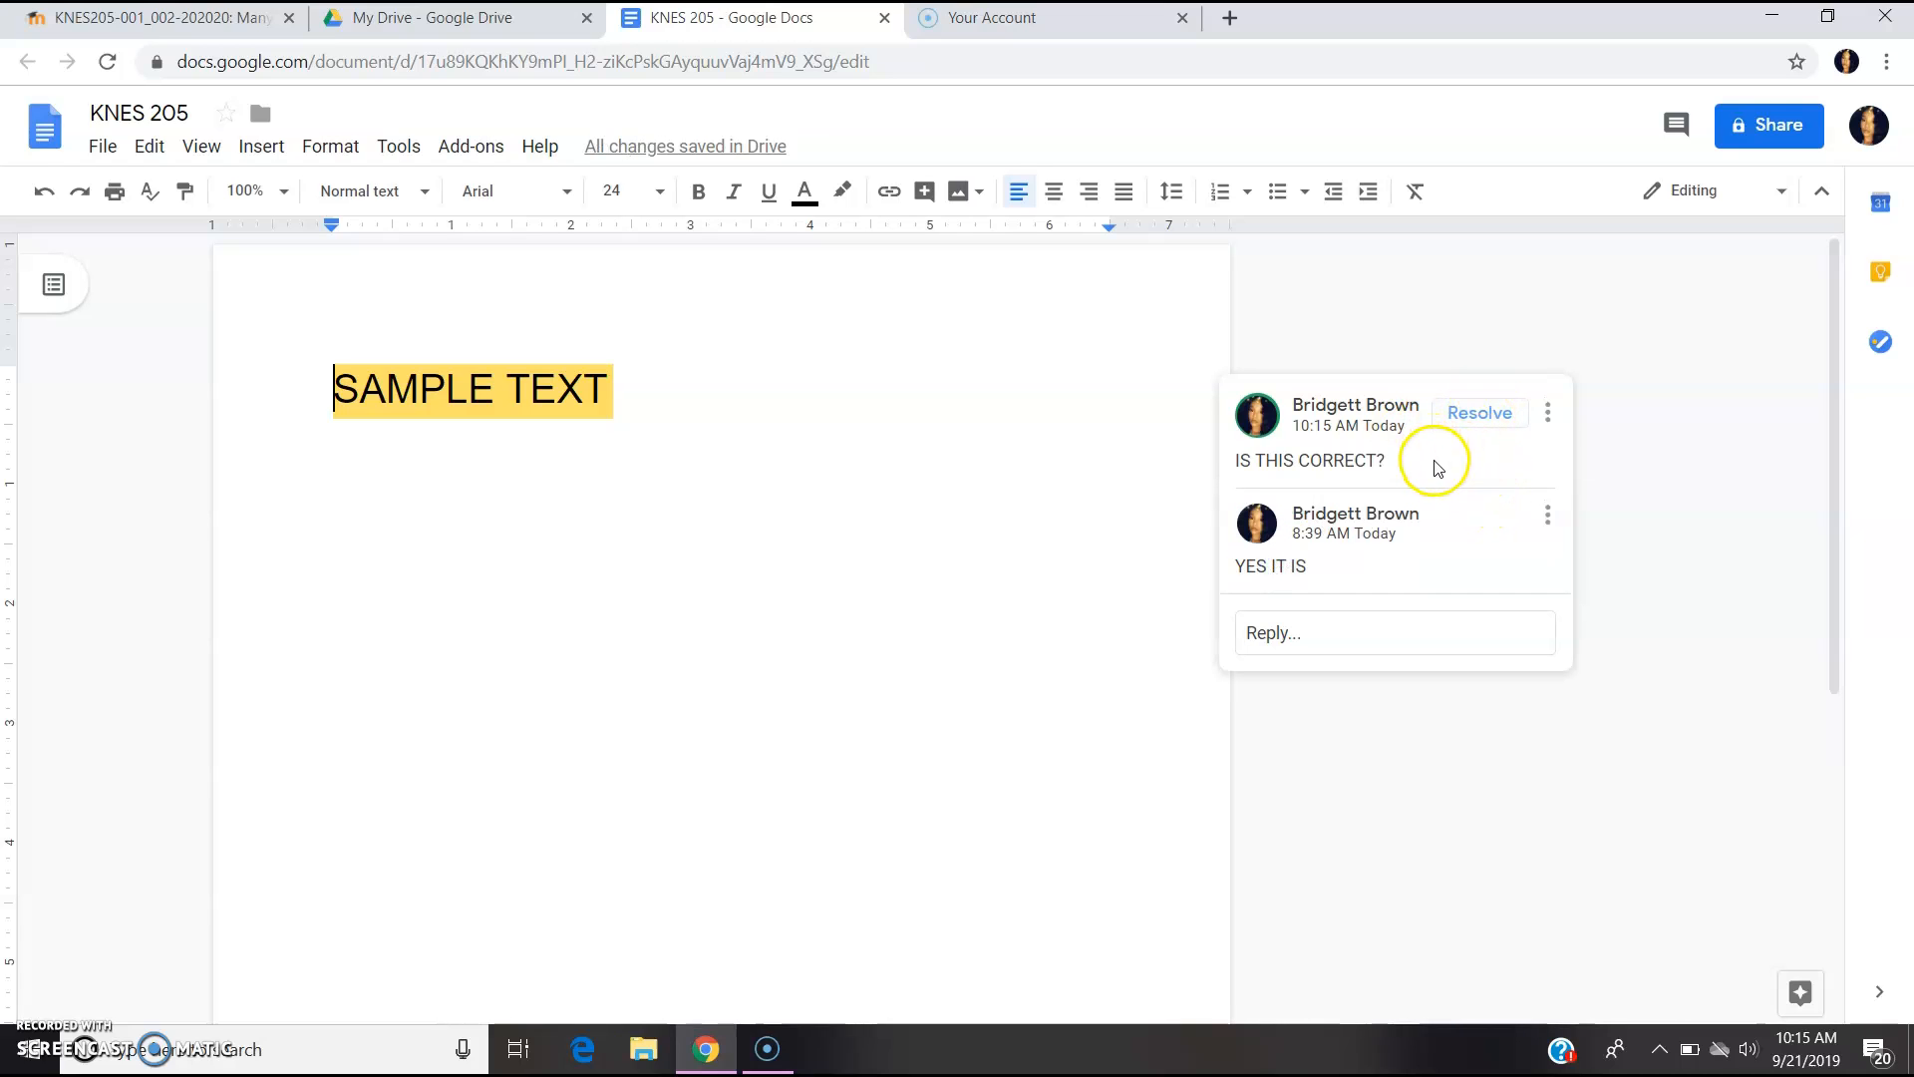
{"action": "left_click", "coordinate": [1464, 421]}
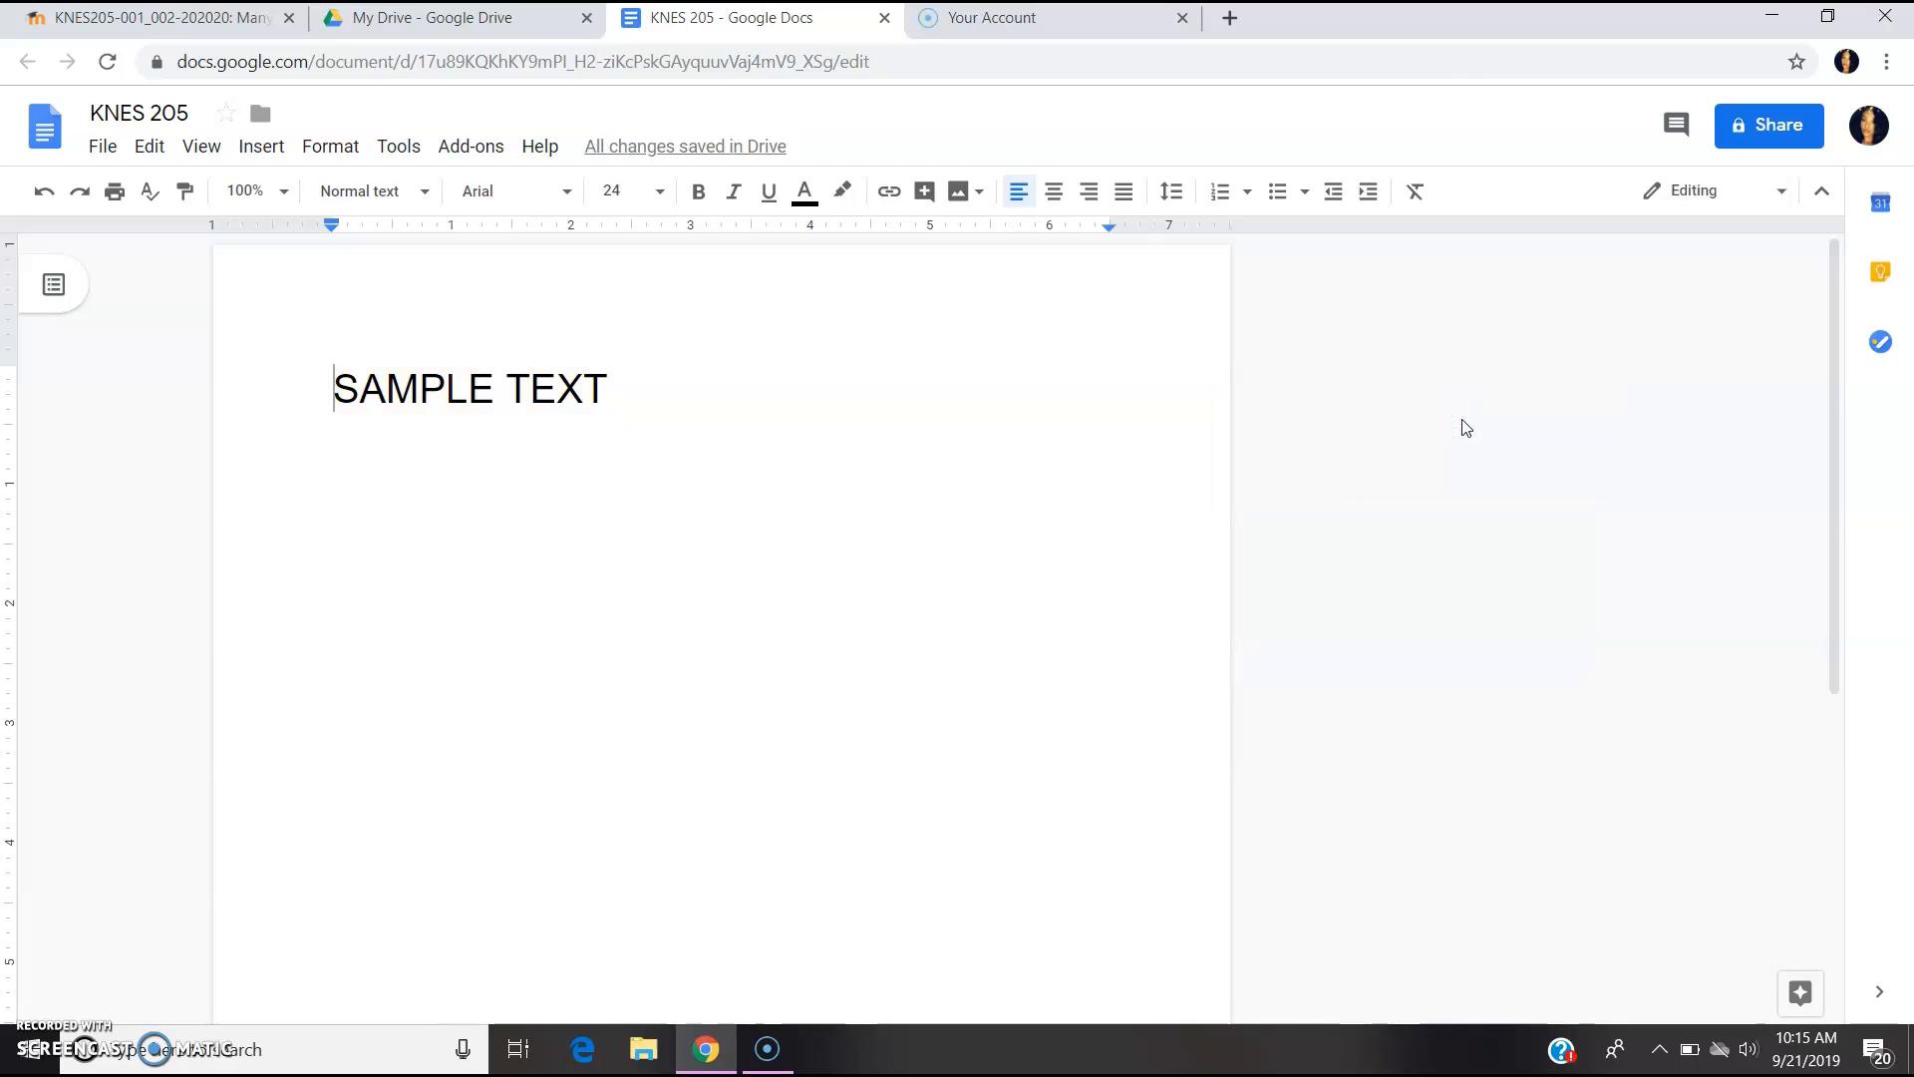
{"action": "left_click", "coordinate": [1676, 140]}
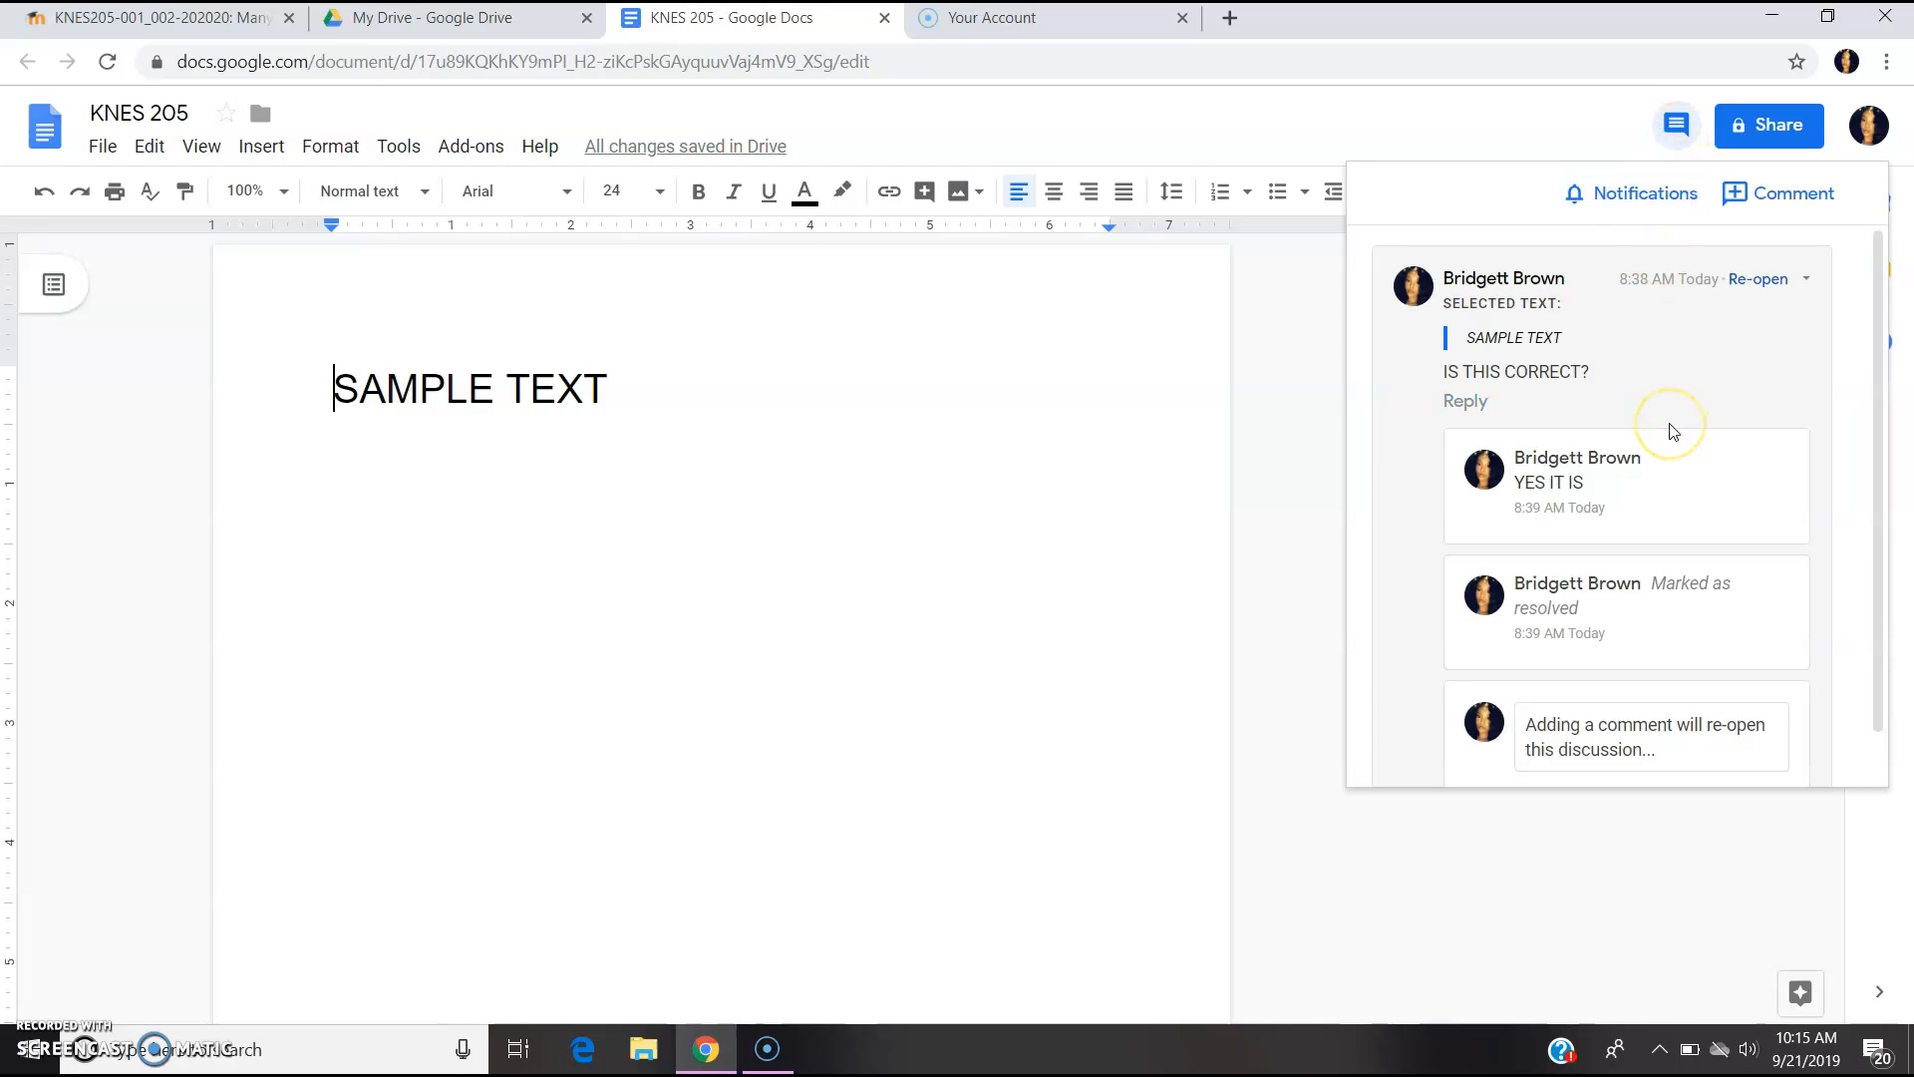
{"action": "scroll", "coordinate": [1667, 399], "scroll_direction": "down", "scroll_amount": 2}
{"action": "scroll", "coordinate": [1667, 399], "scroll_direction": "up", "scroll_amount": 2}
{"action": "left_click", "coordinate": [1331, 739]}
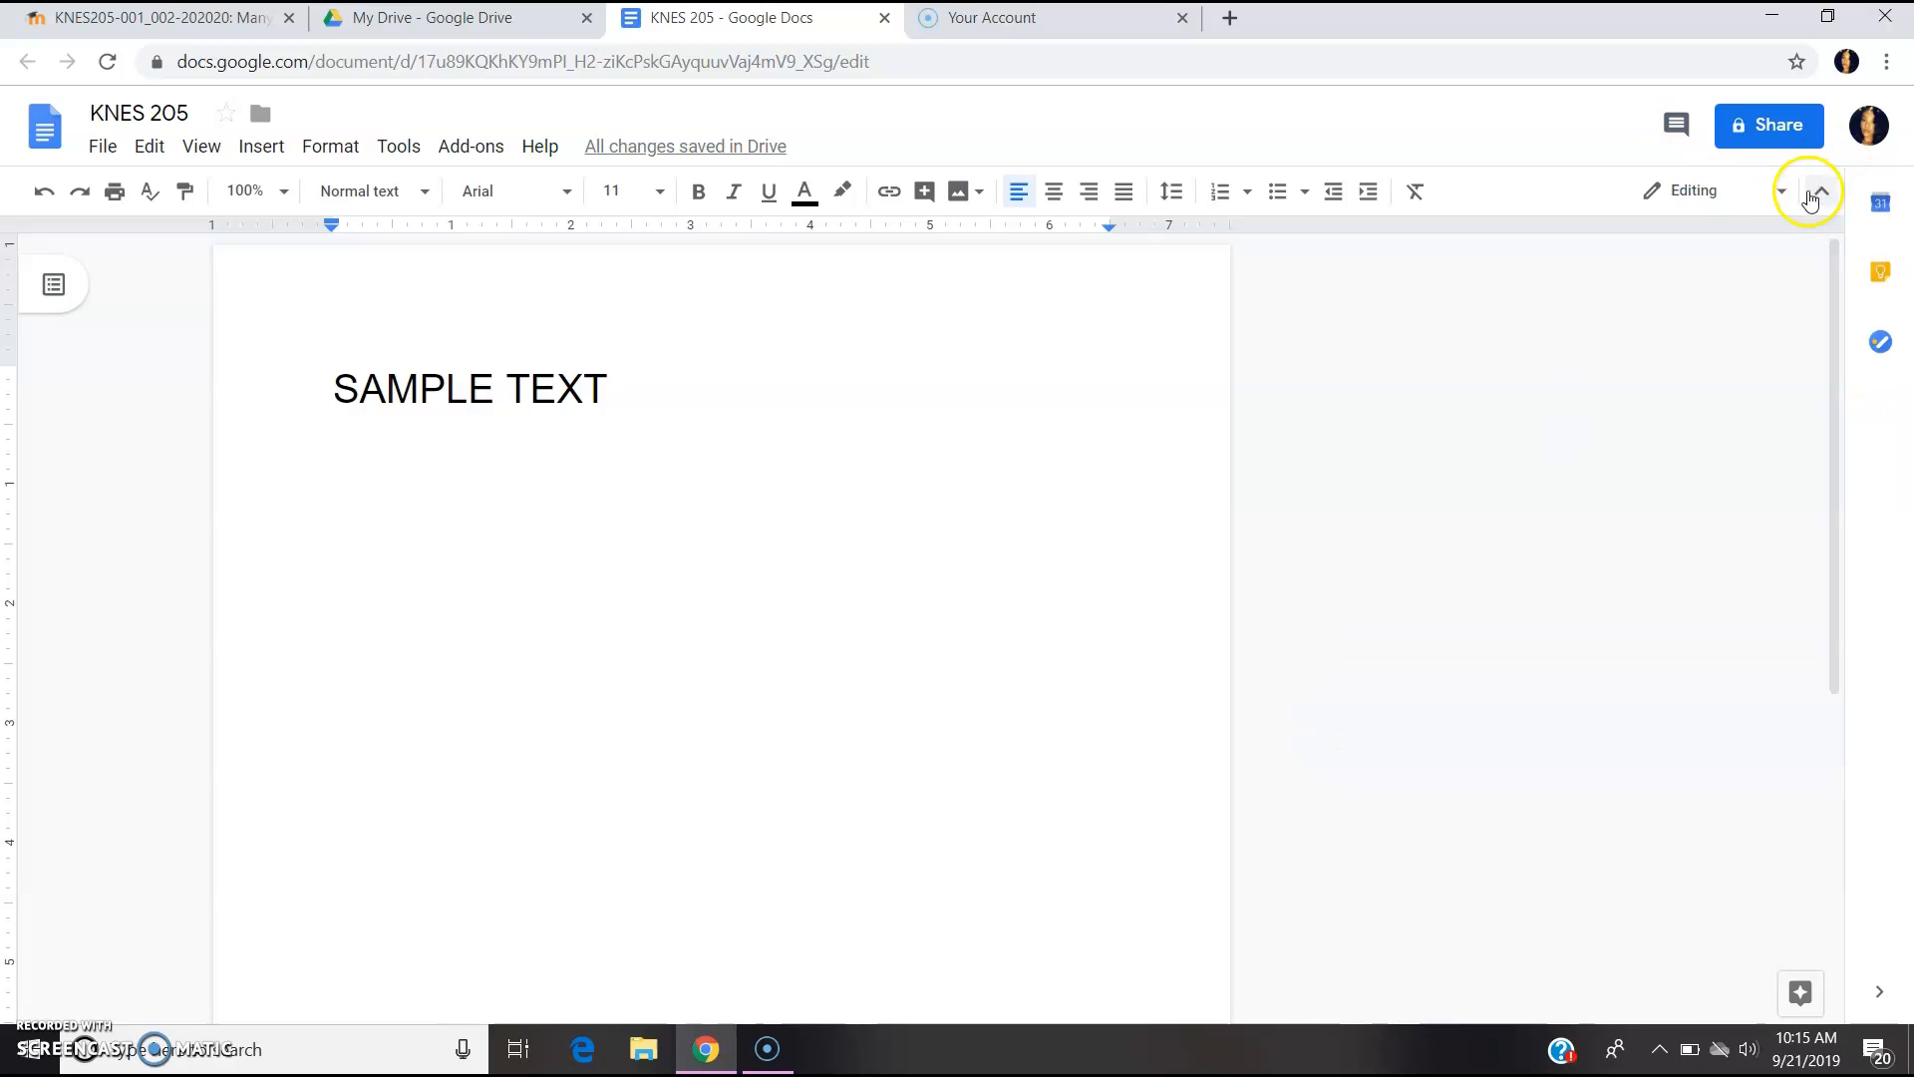
- Open the KNES 205 version history through File > Version history
{"action": "left_click", "coordinate": [102, 154]}
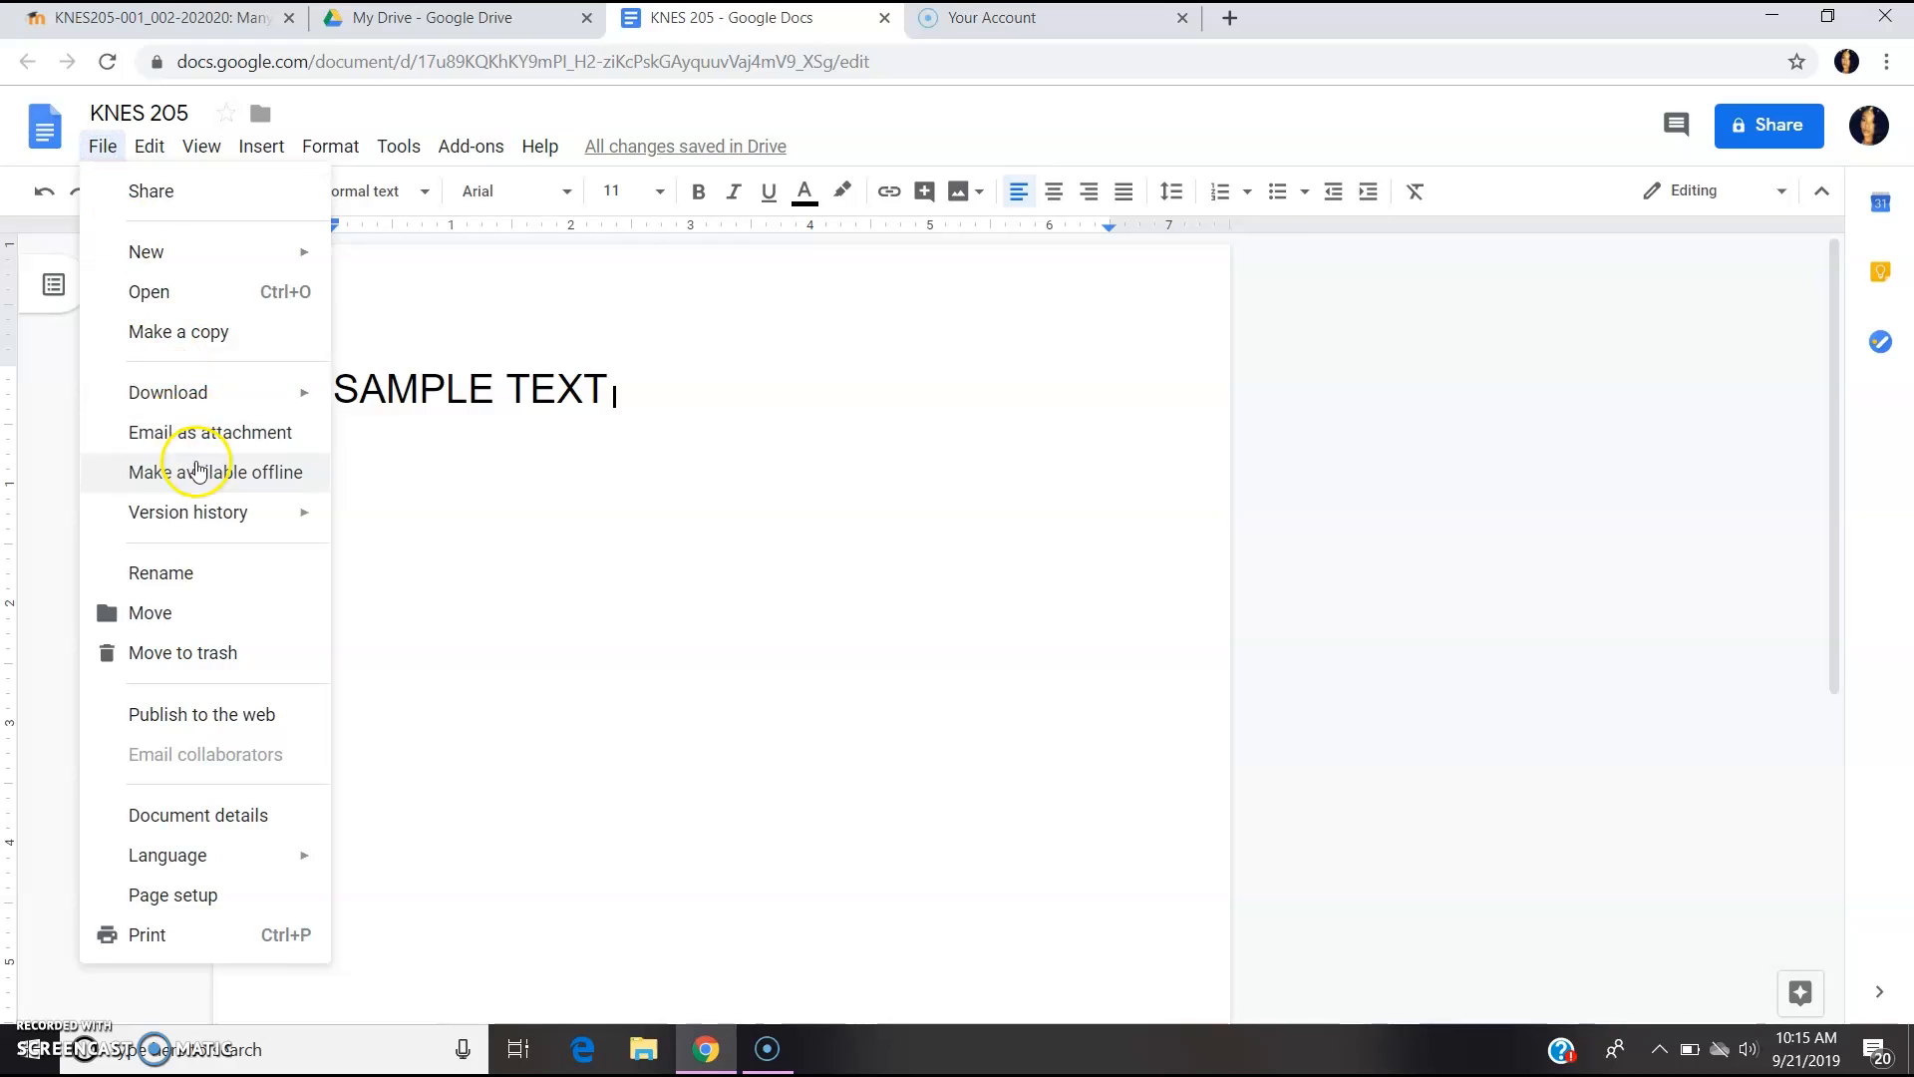
{"action": "mouse_move", "coordinate": [210, 511]}
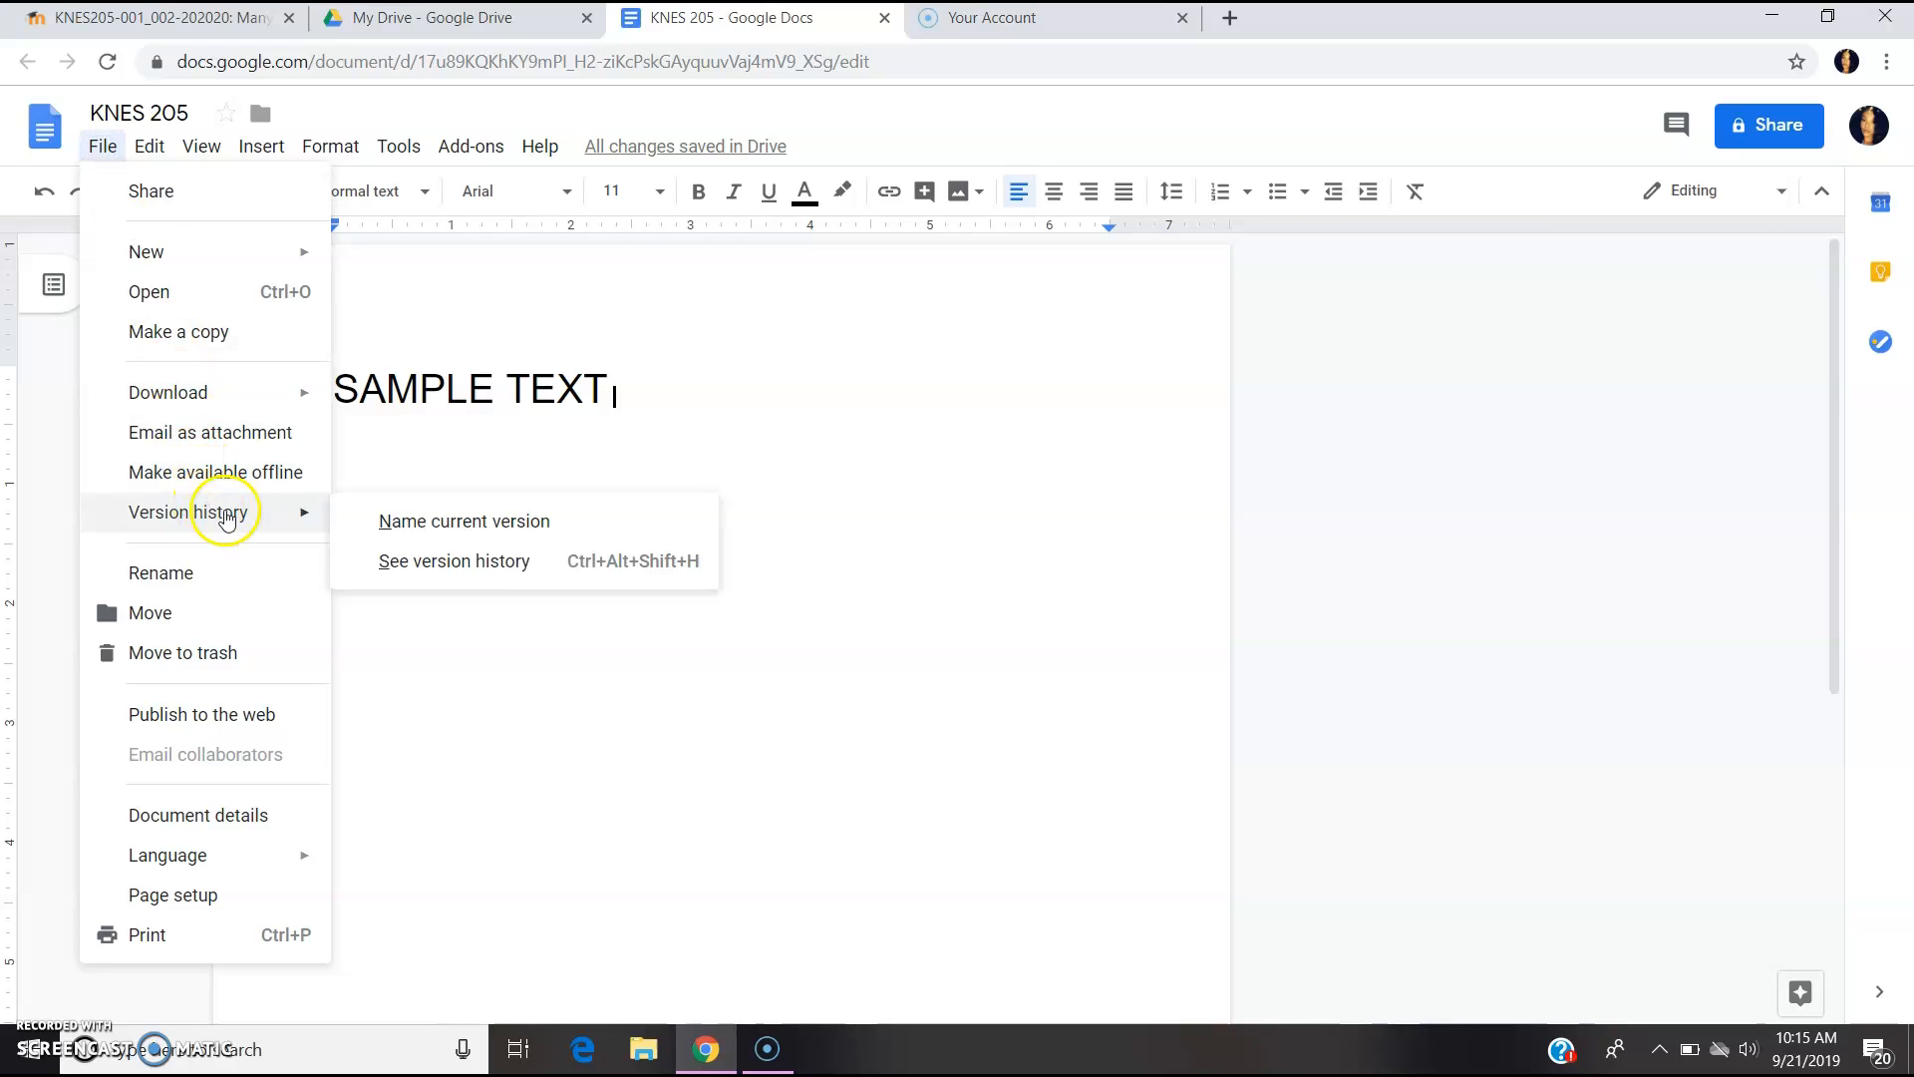
{"action": "left_click", "coordinate": [409, 561]}
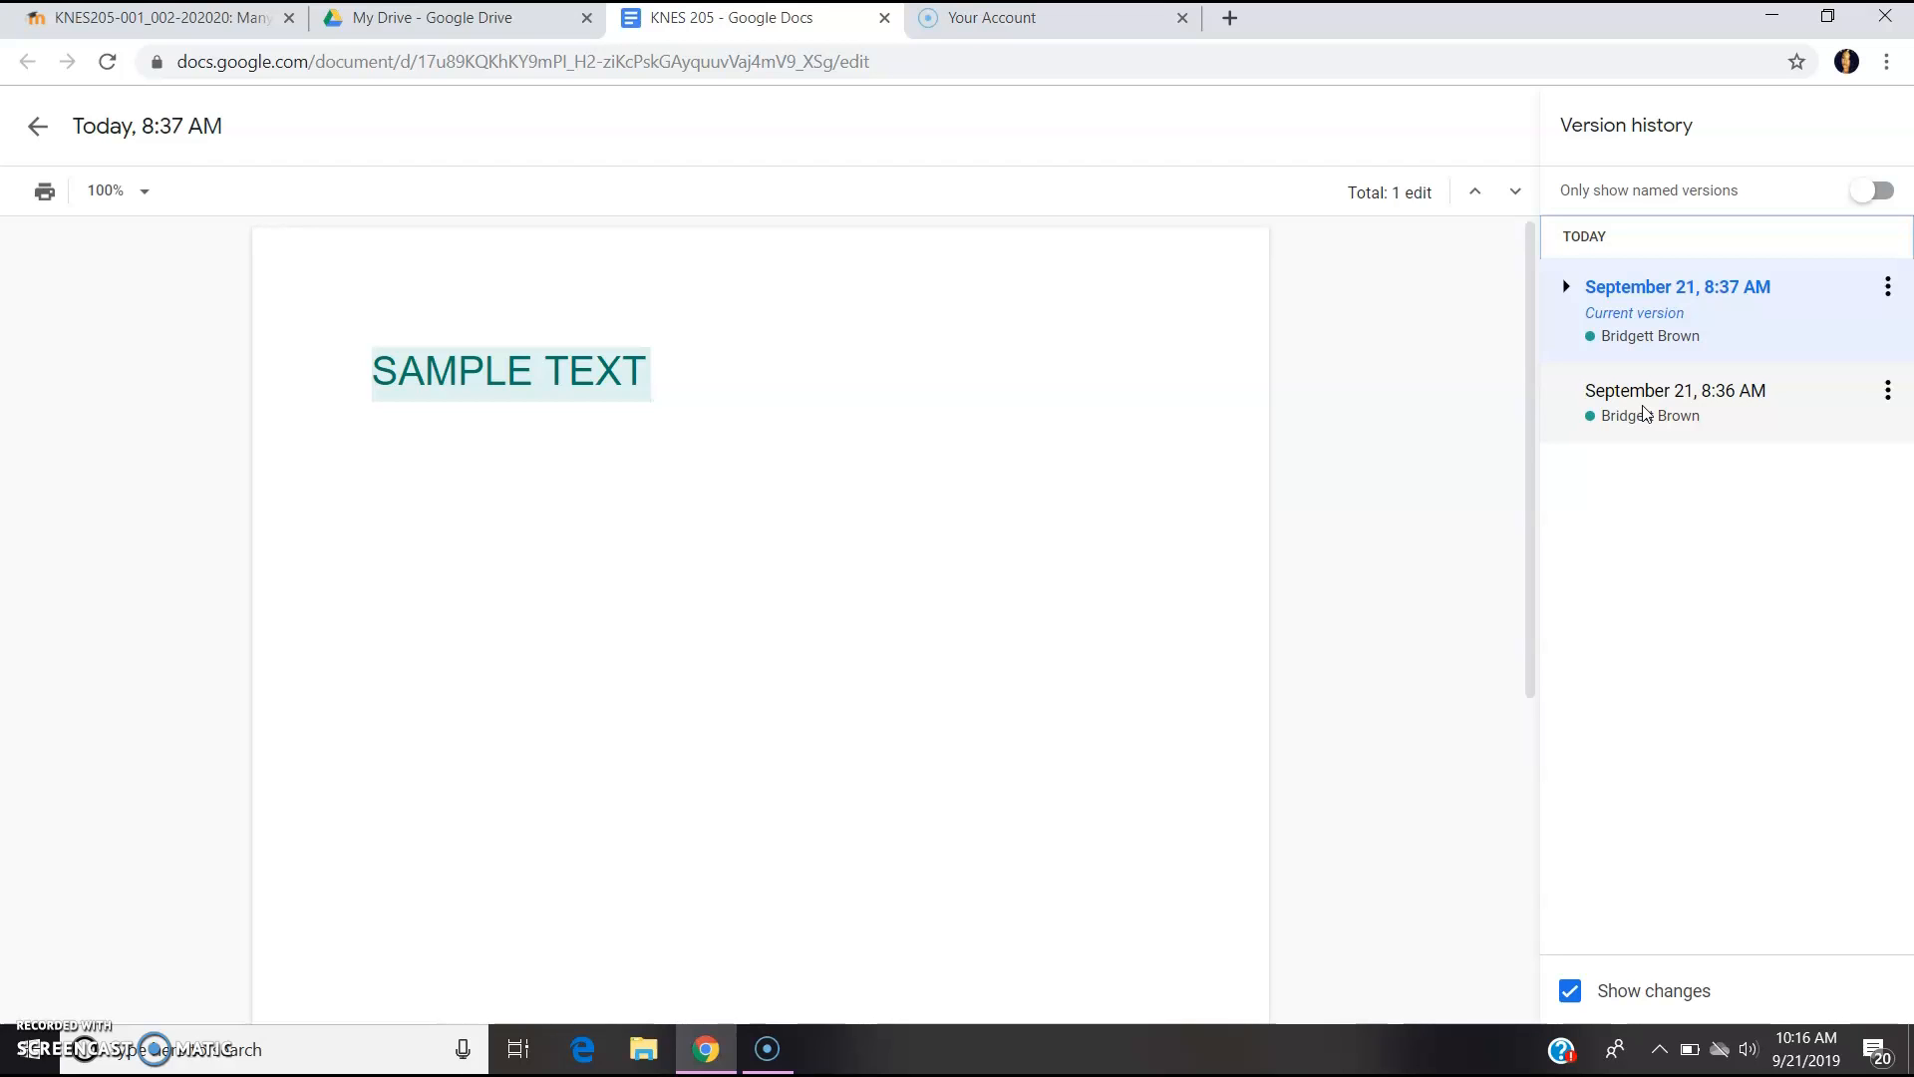
- Preview the 8:36 AM and current 8:37 AM versions without restoring, then return to editing
{"action": "left_click", "coordinate": [1645, 412]}
{"action": "left_click", "coordinate": [1645, 427]}
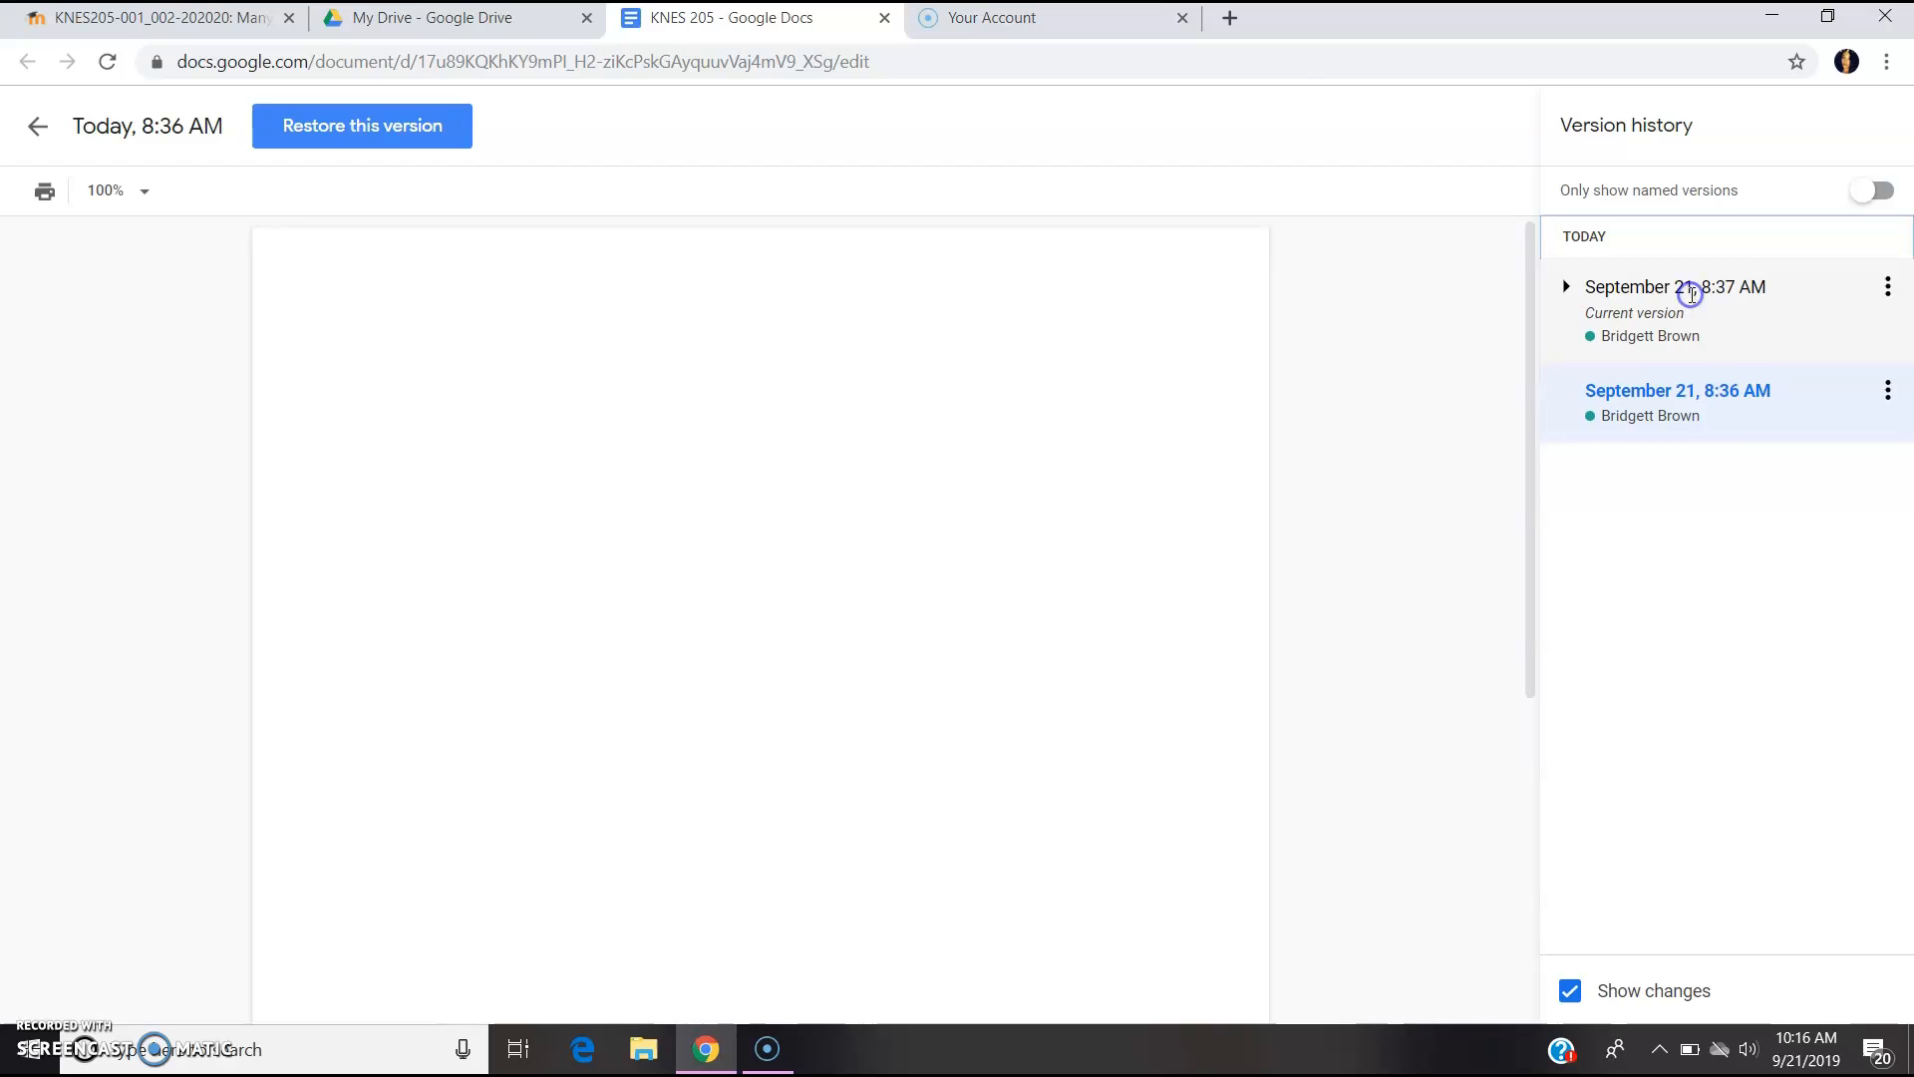
{"action": "left_click", "coordinate": [1690, 288]}
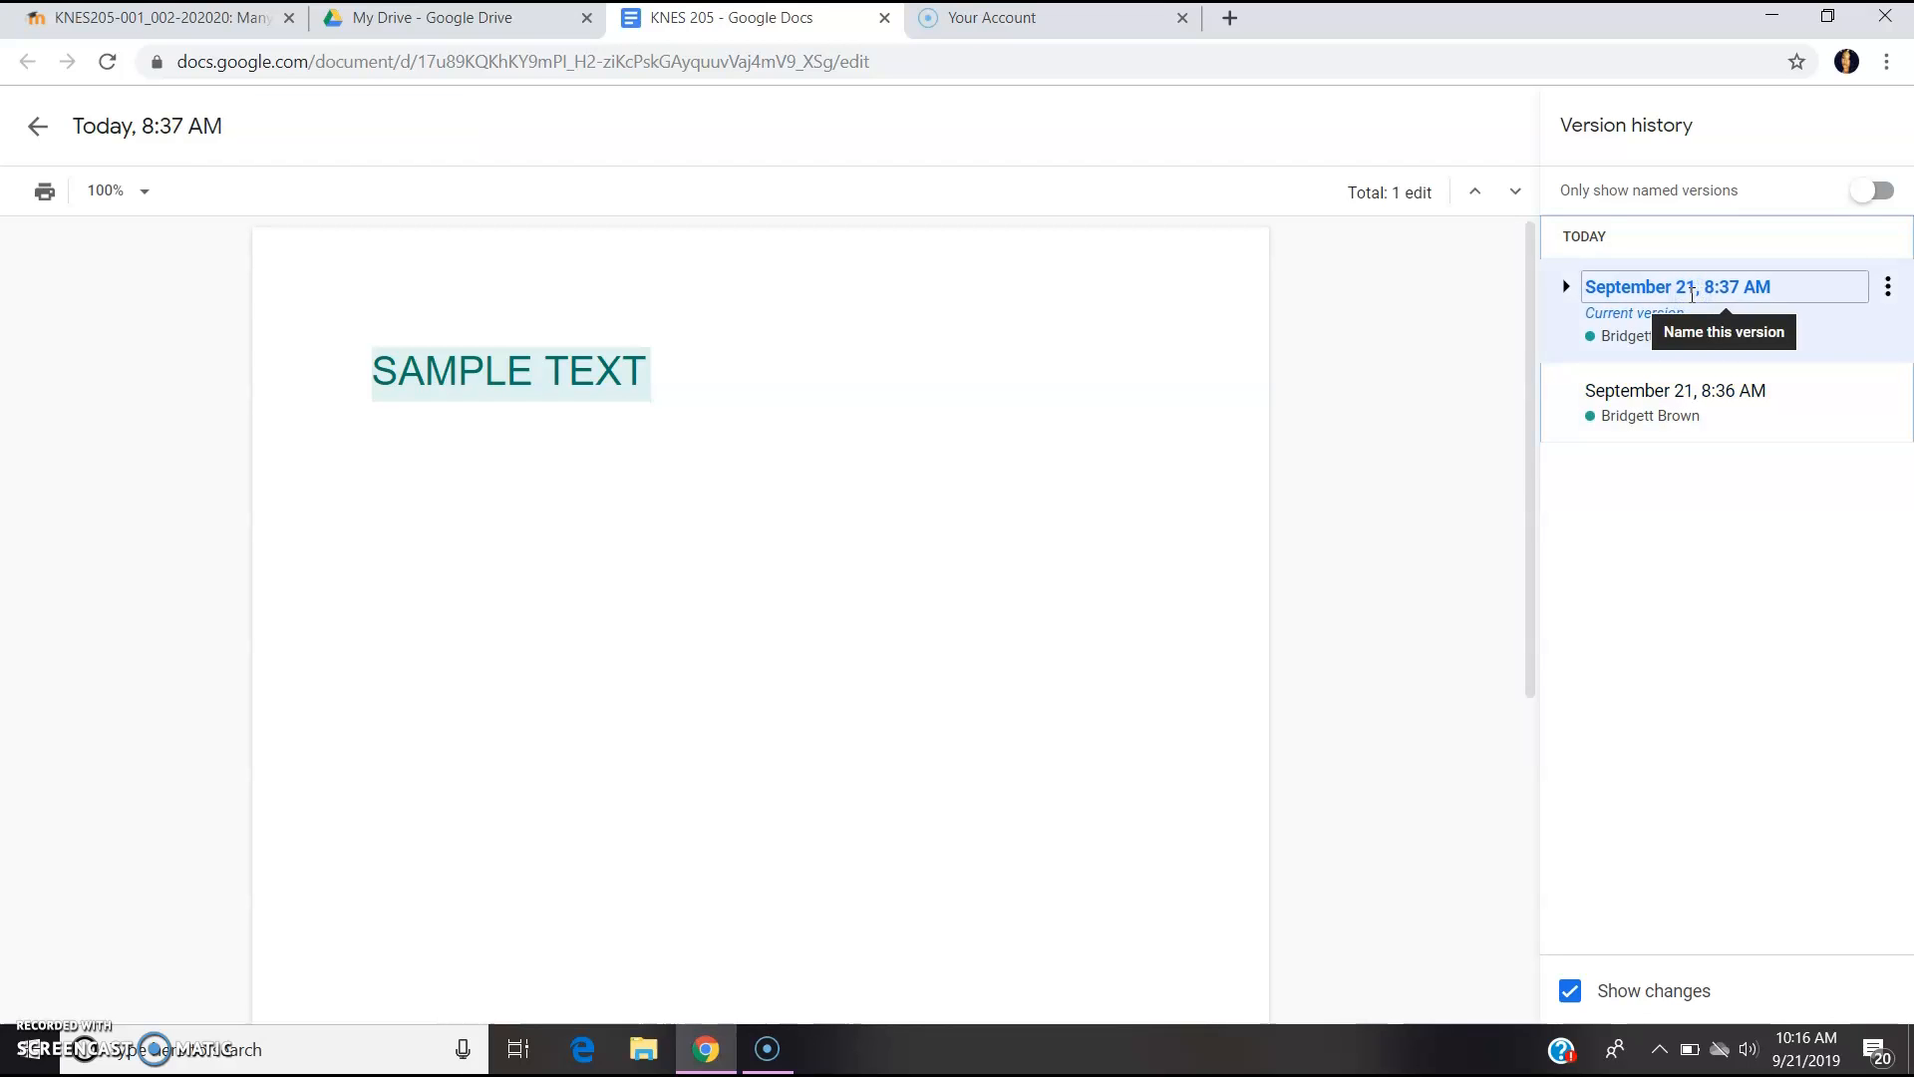
{"action": "left_click", "coordinate": [1695, 398]}
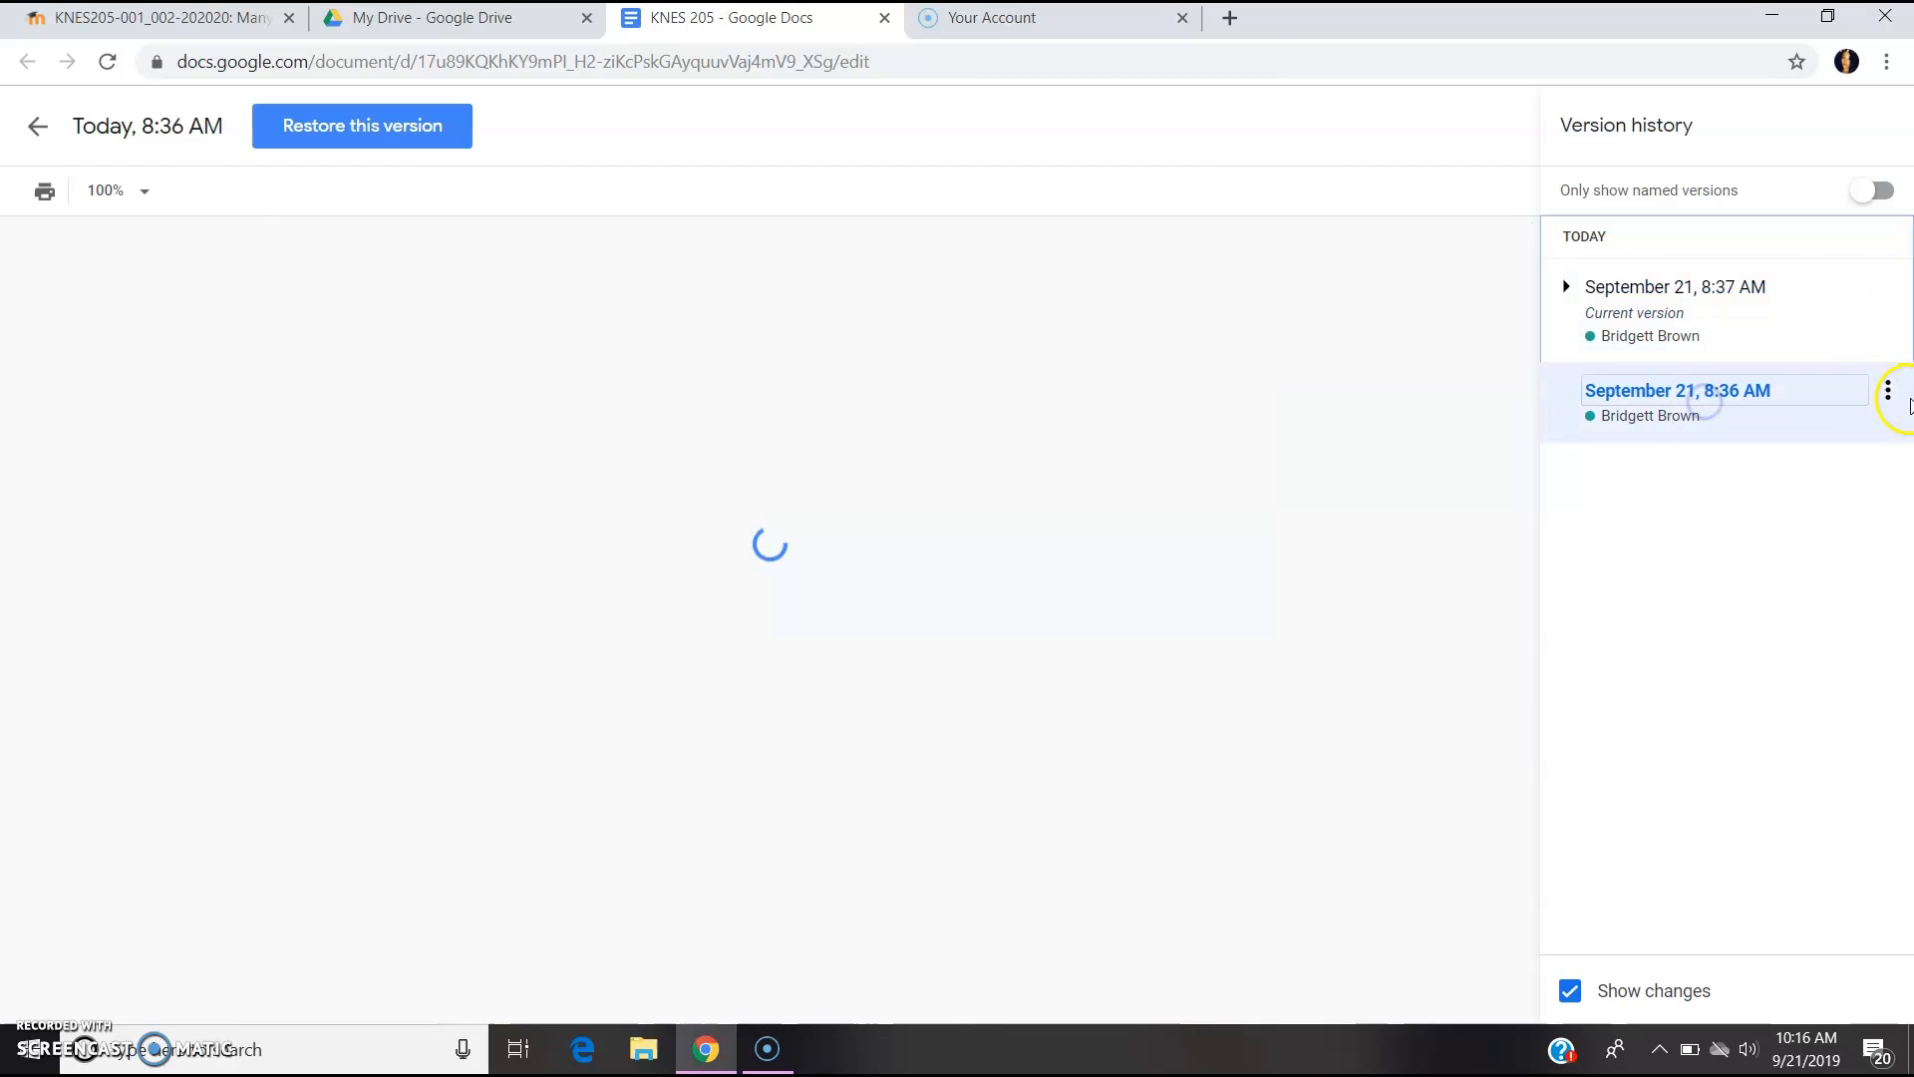
{"action": "left_click", "coordinate": [1887, 390]}
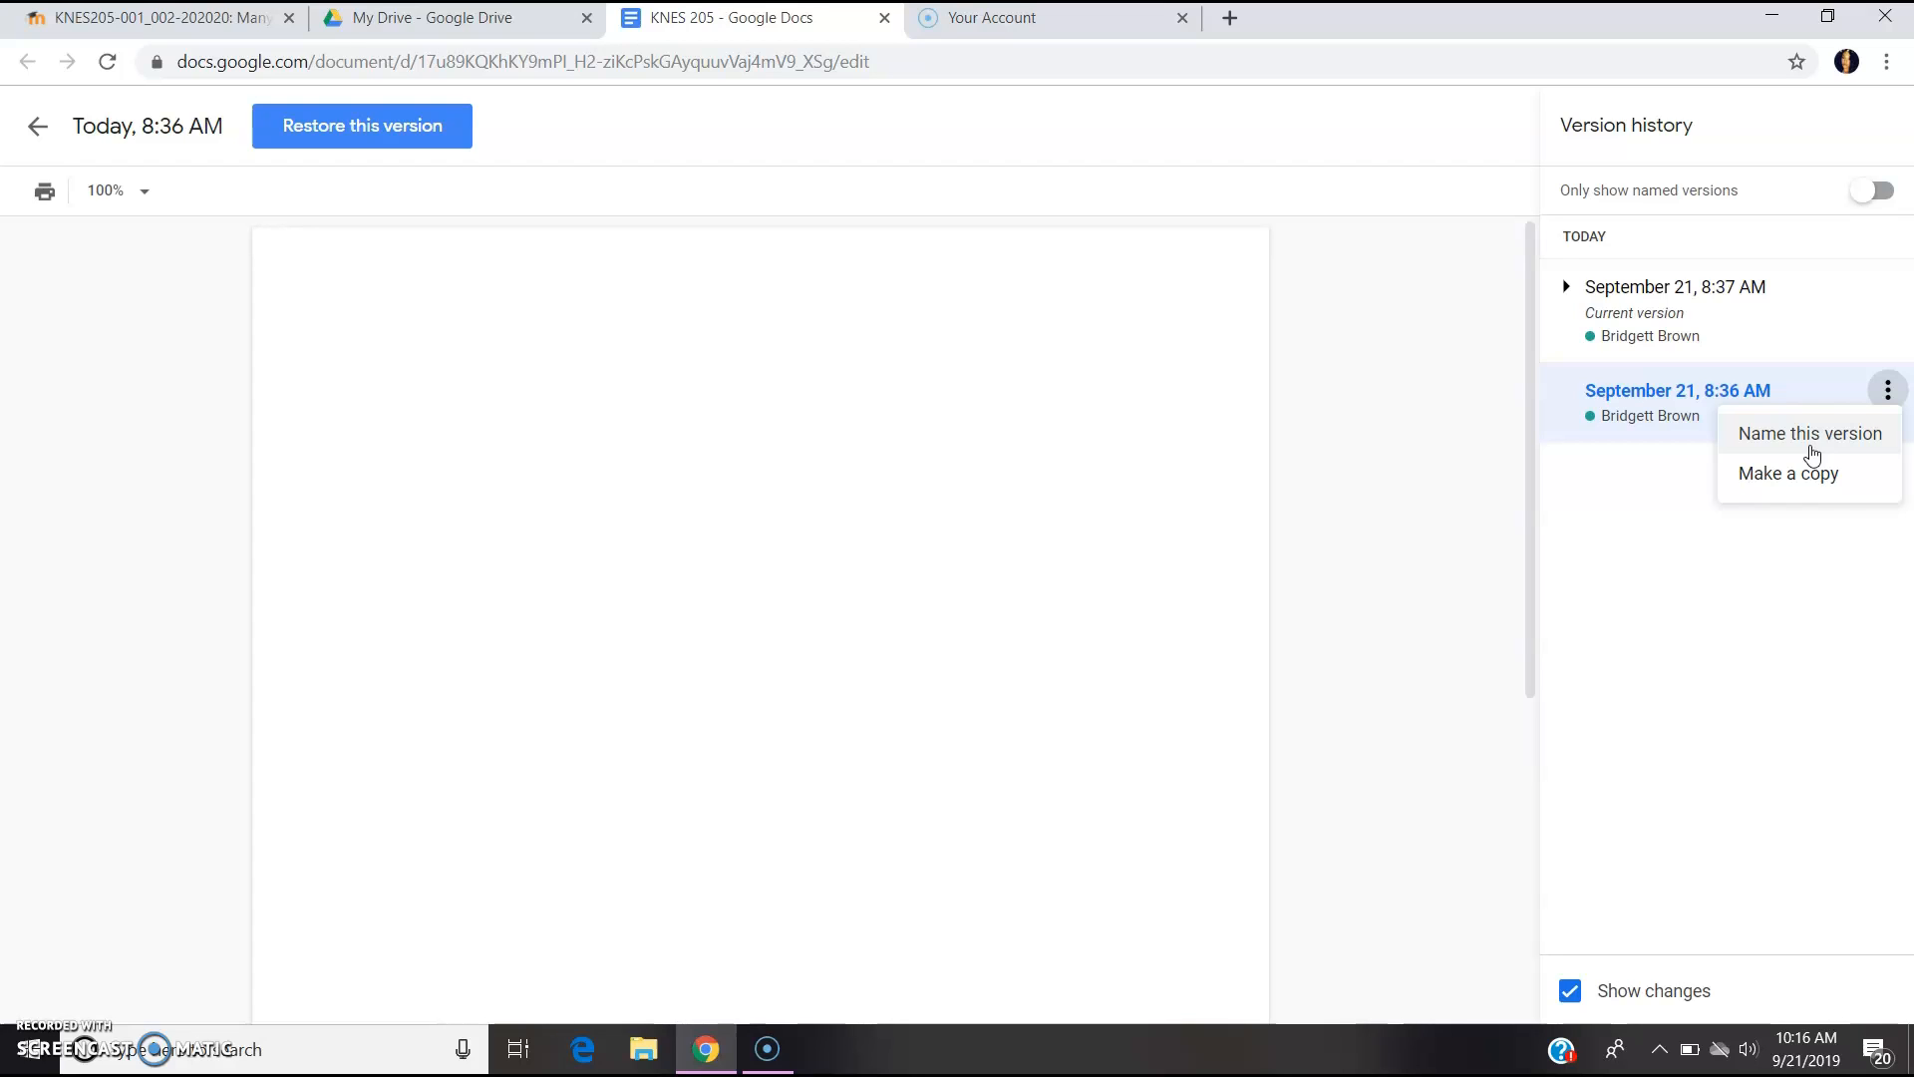
{"action": "left_click", "coordinate": [1799, 331]}
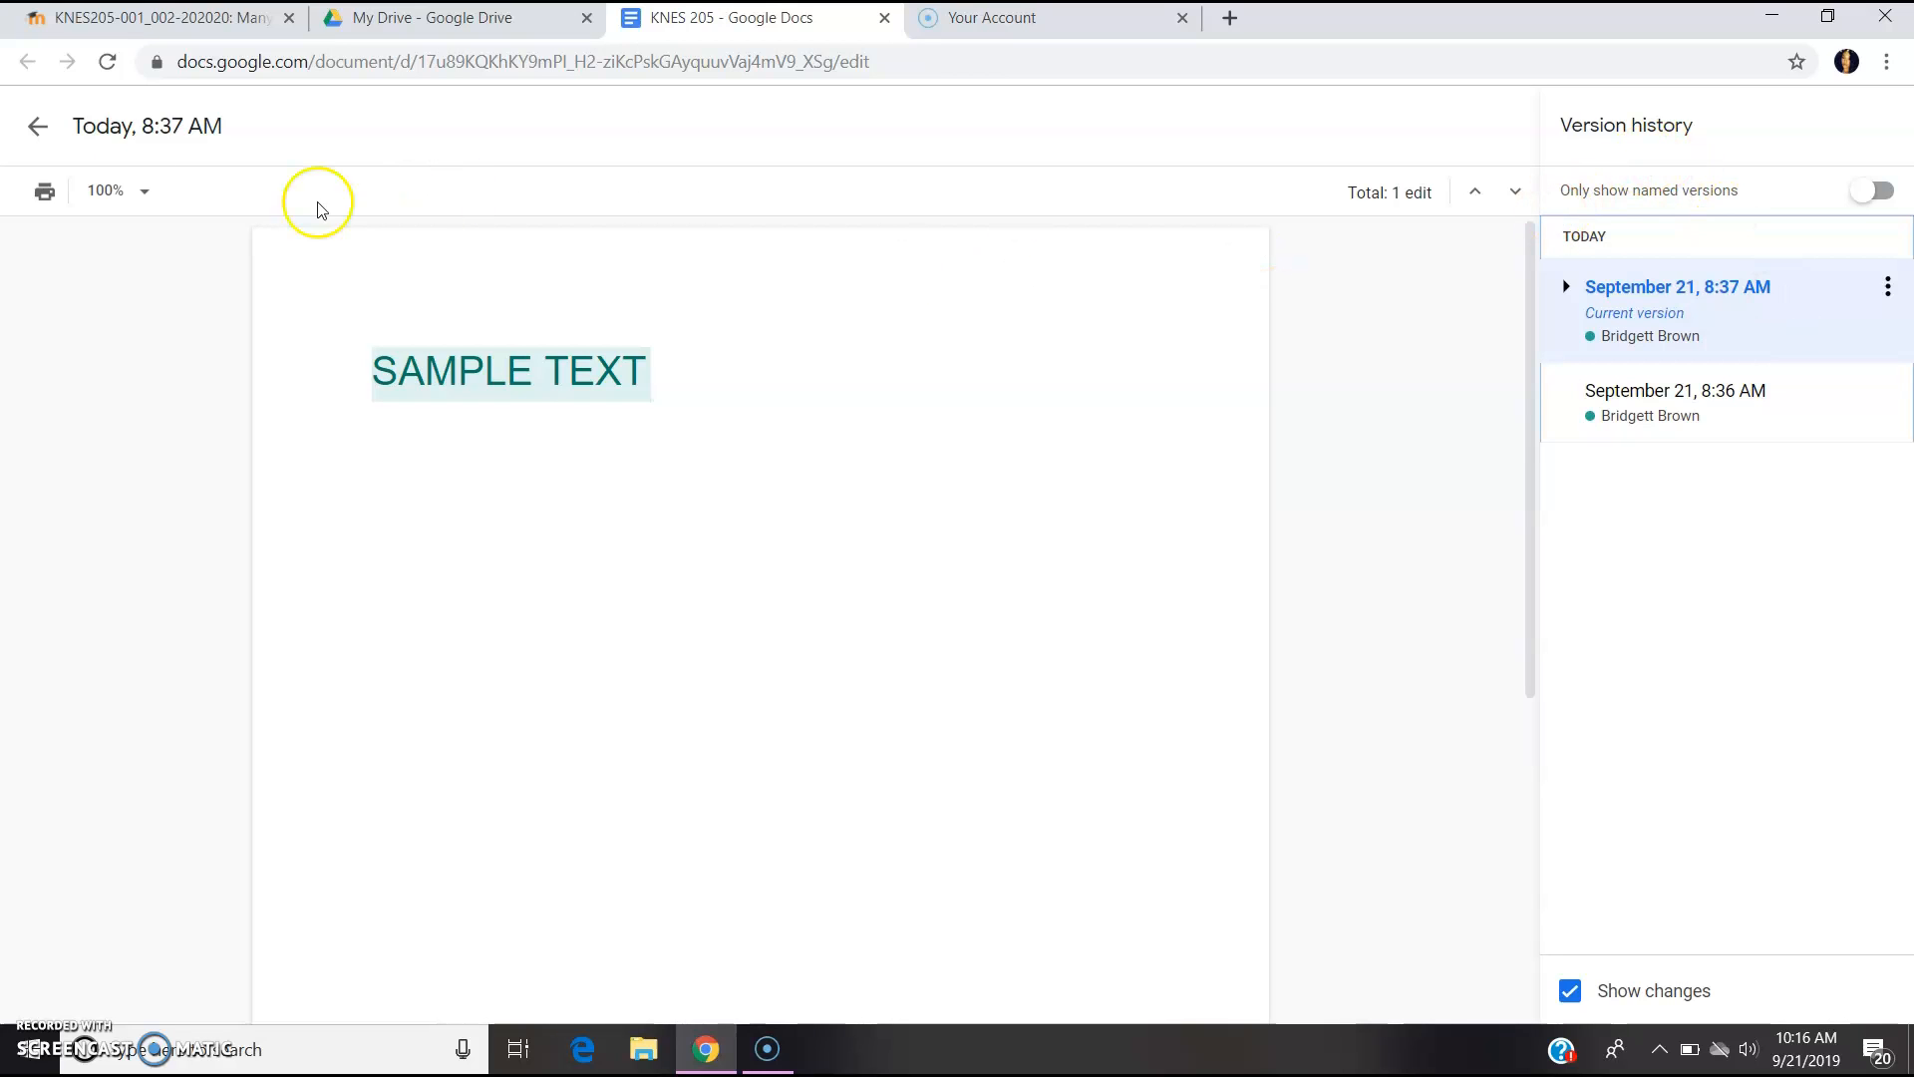
{"action": "left_click", "coordinate": [38, 126]}
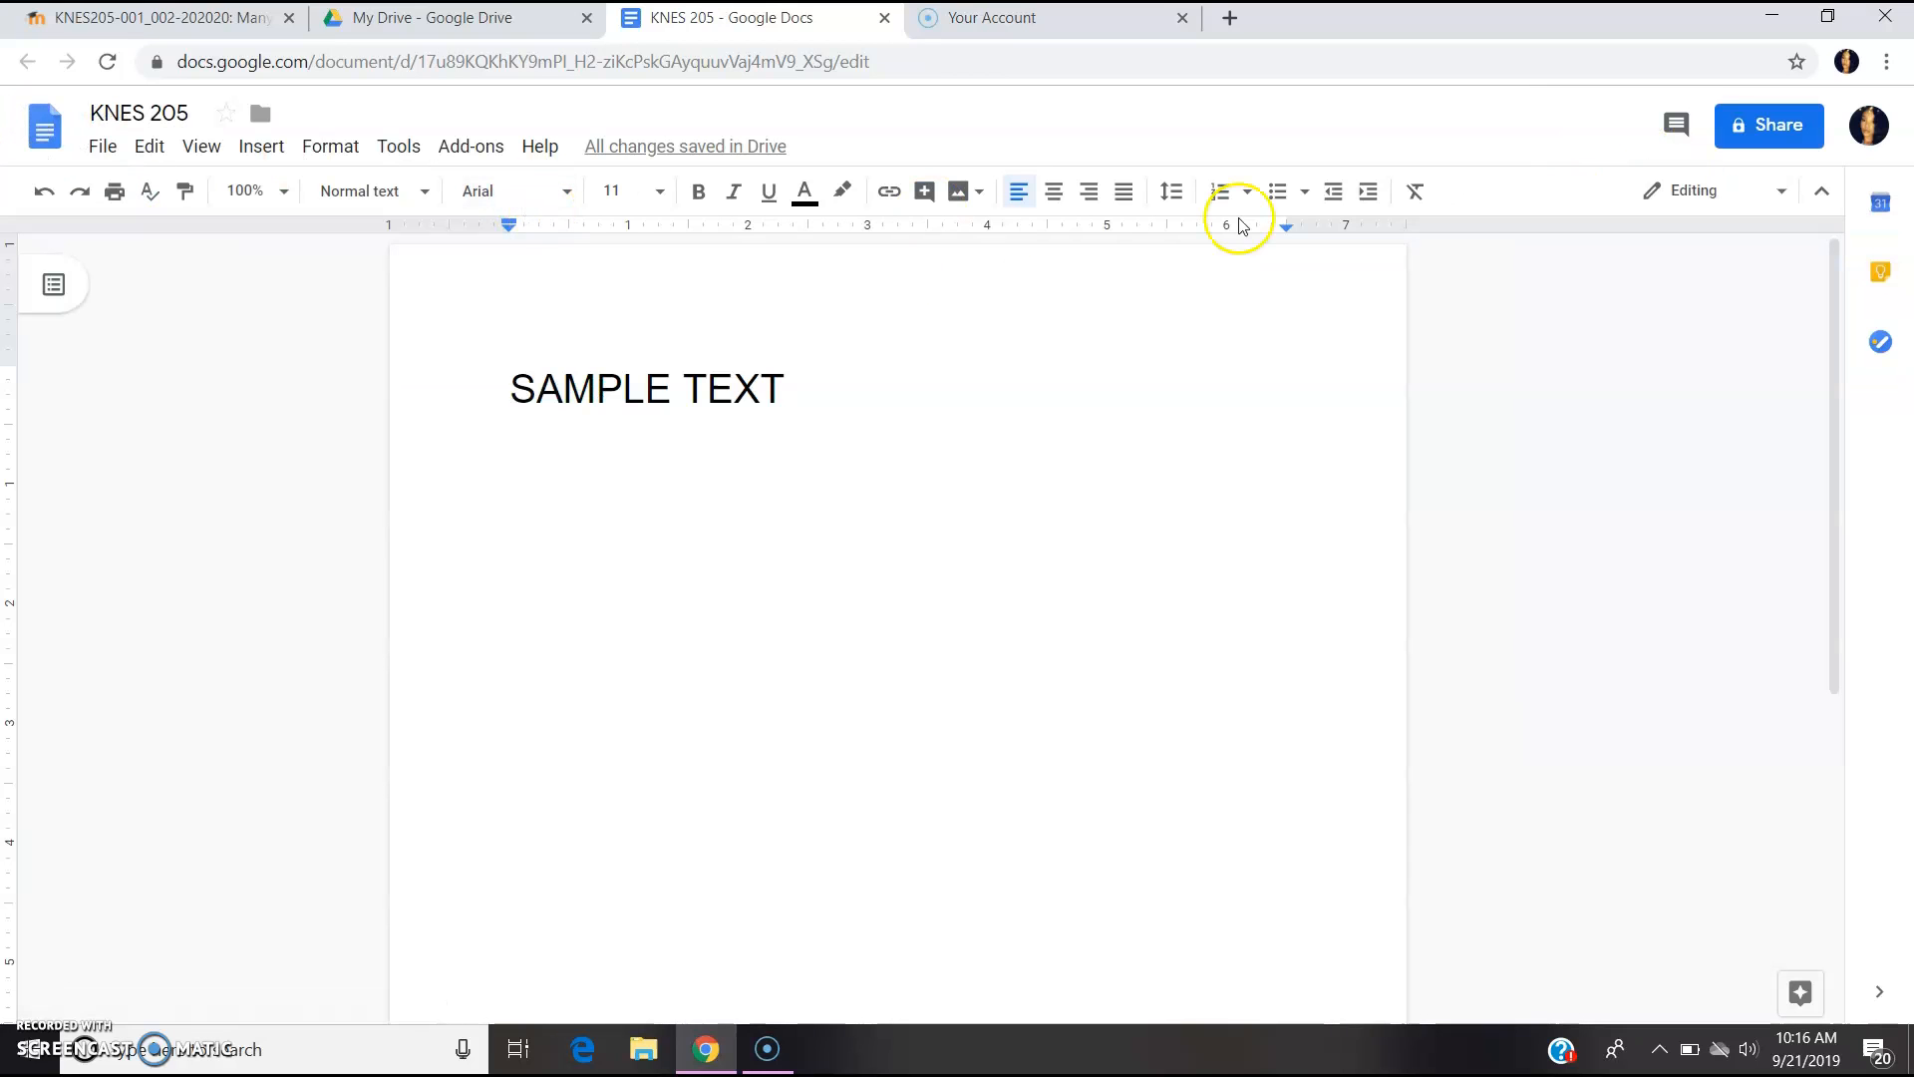
- Add the collaborator's full email address as an invitee in the Share dialog
{"action": "left_click", "coordinate": [1776, 125]}
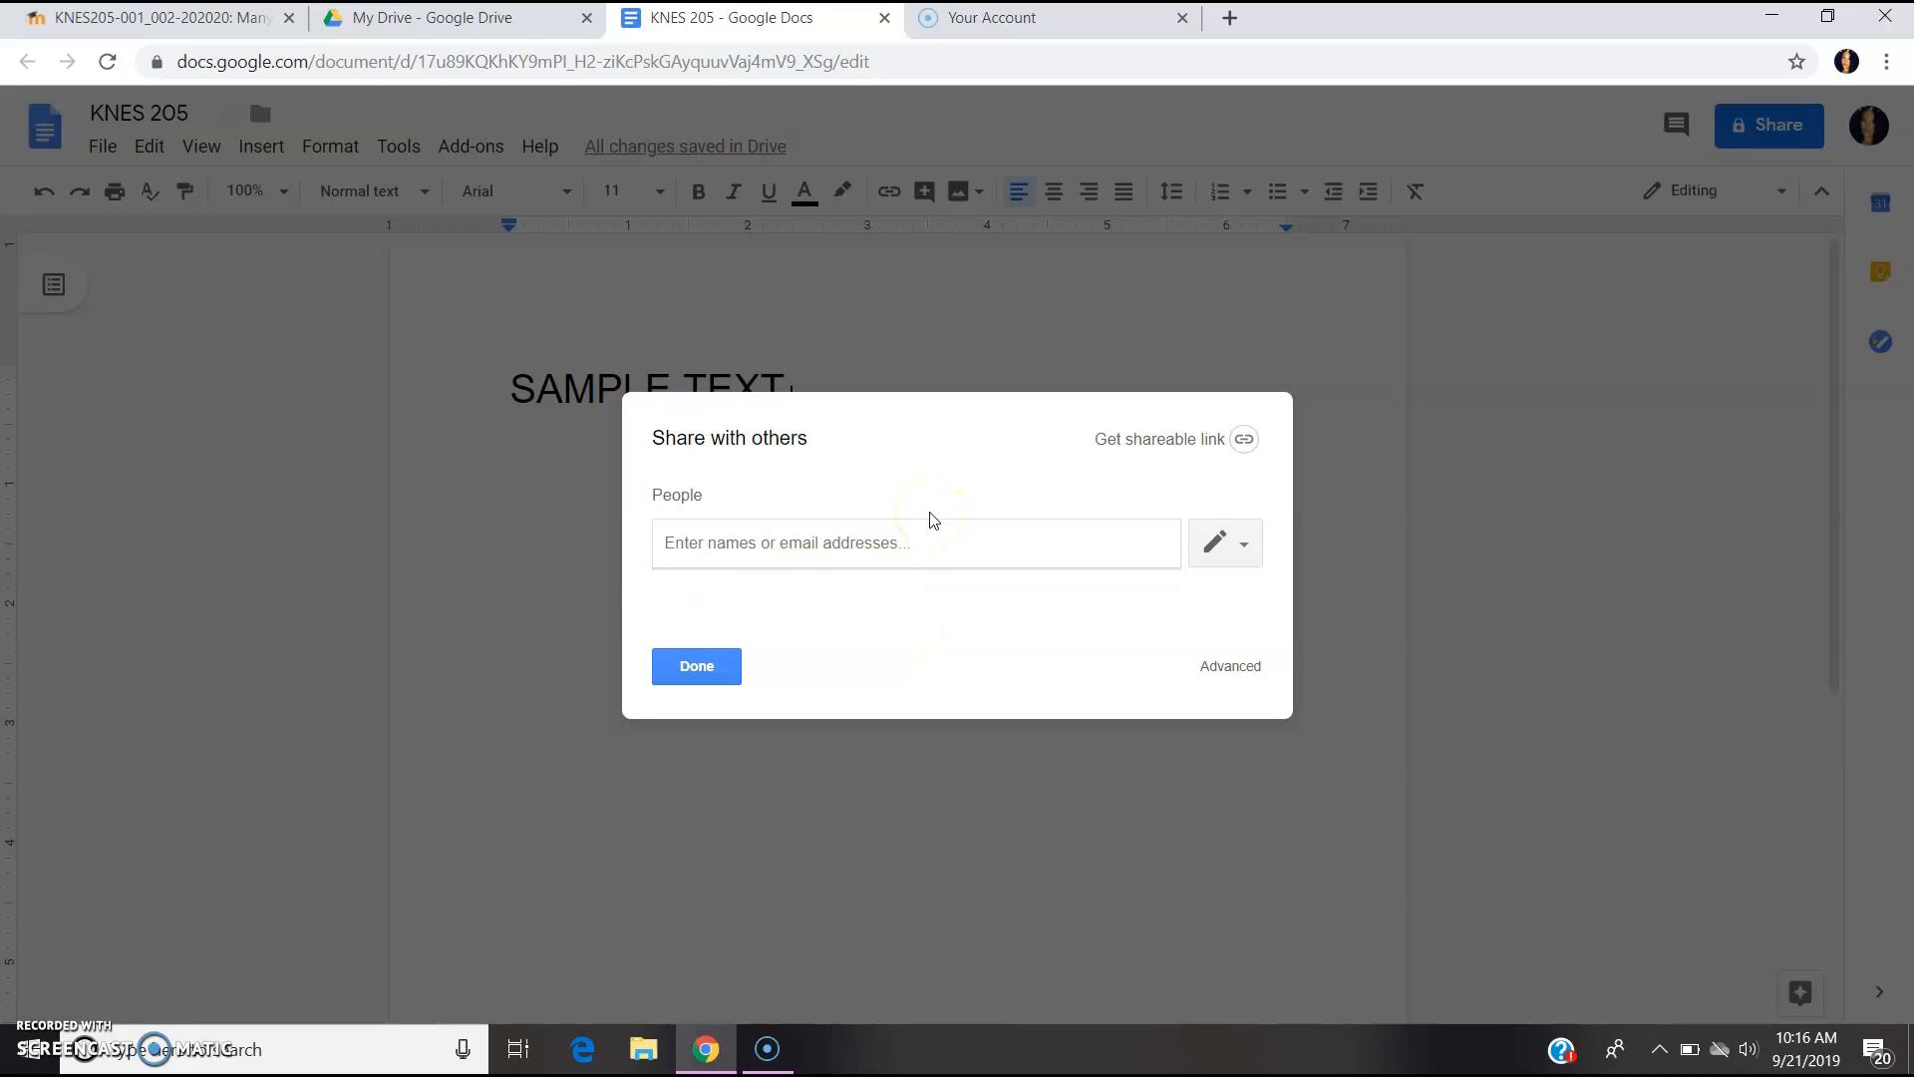
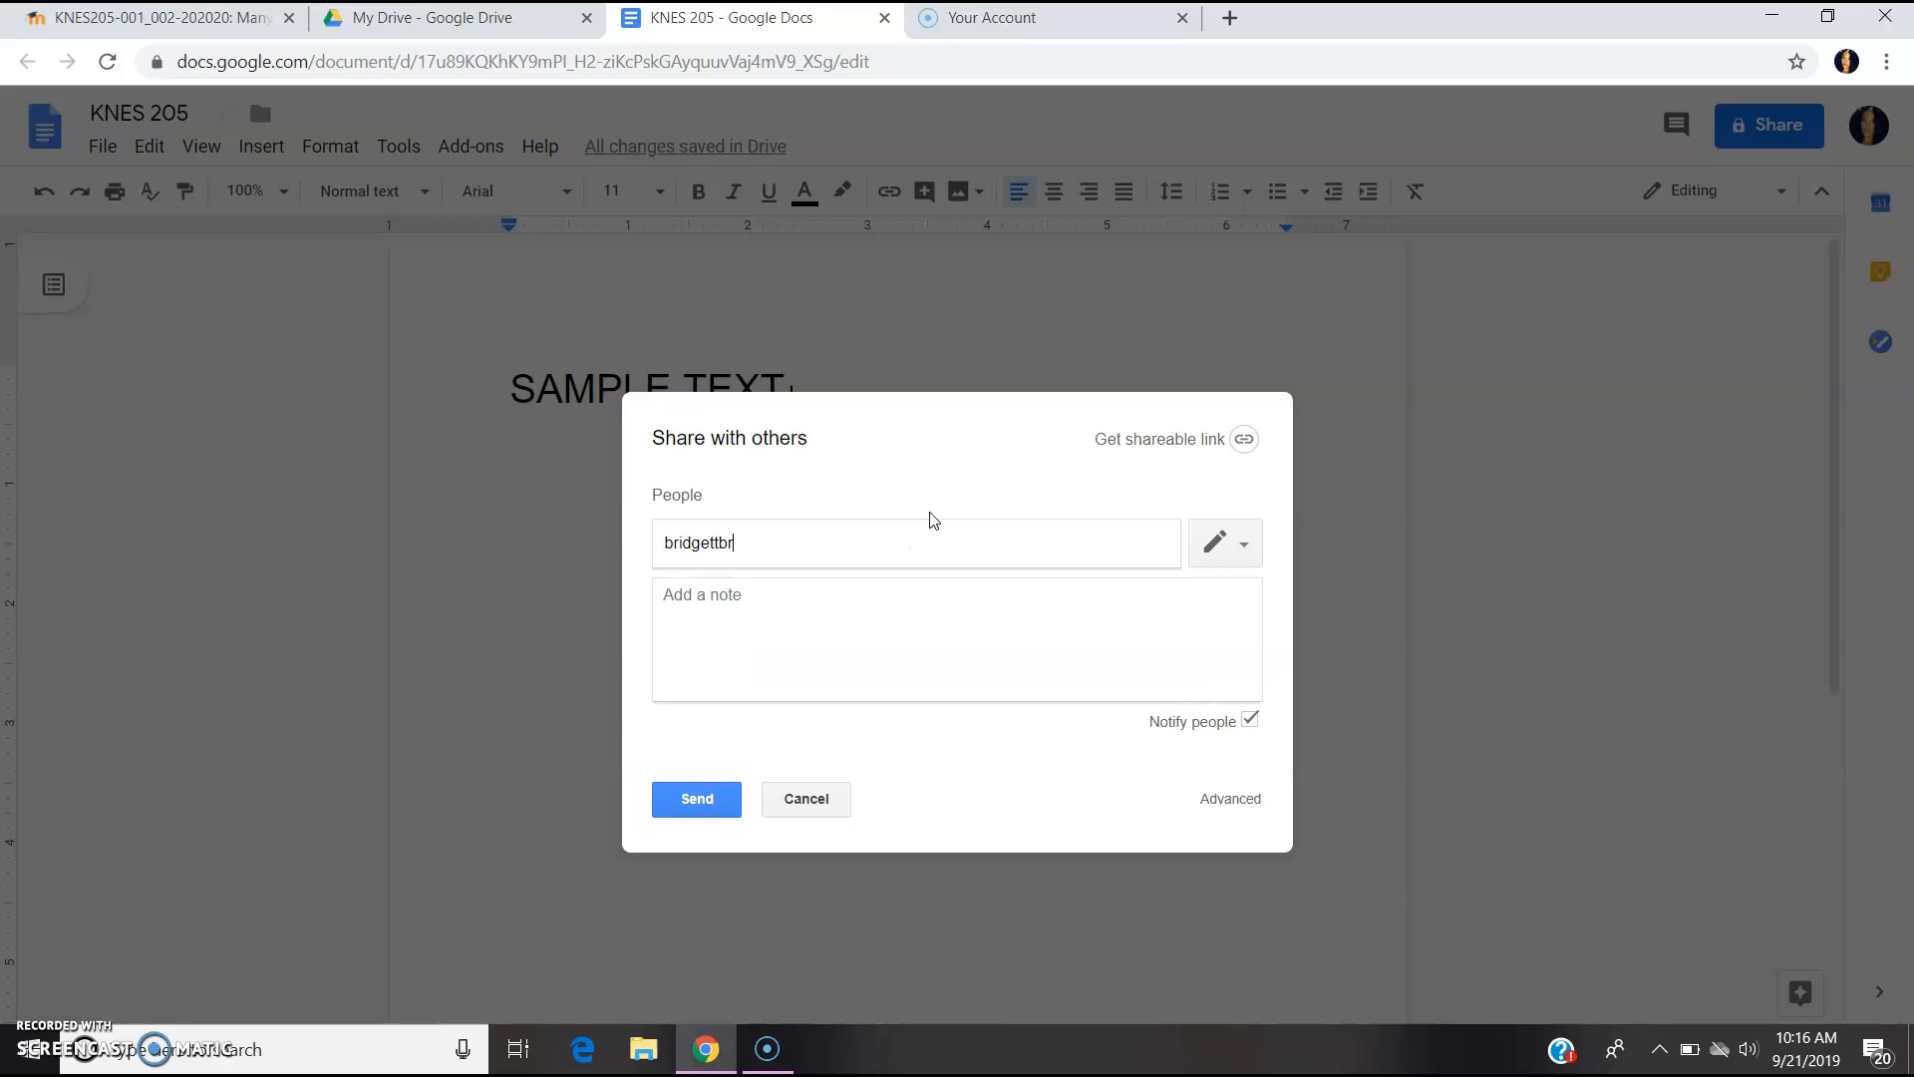
{"action": "key", "text": "Return"}
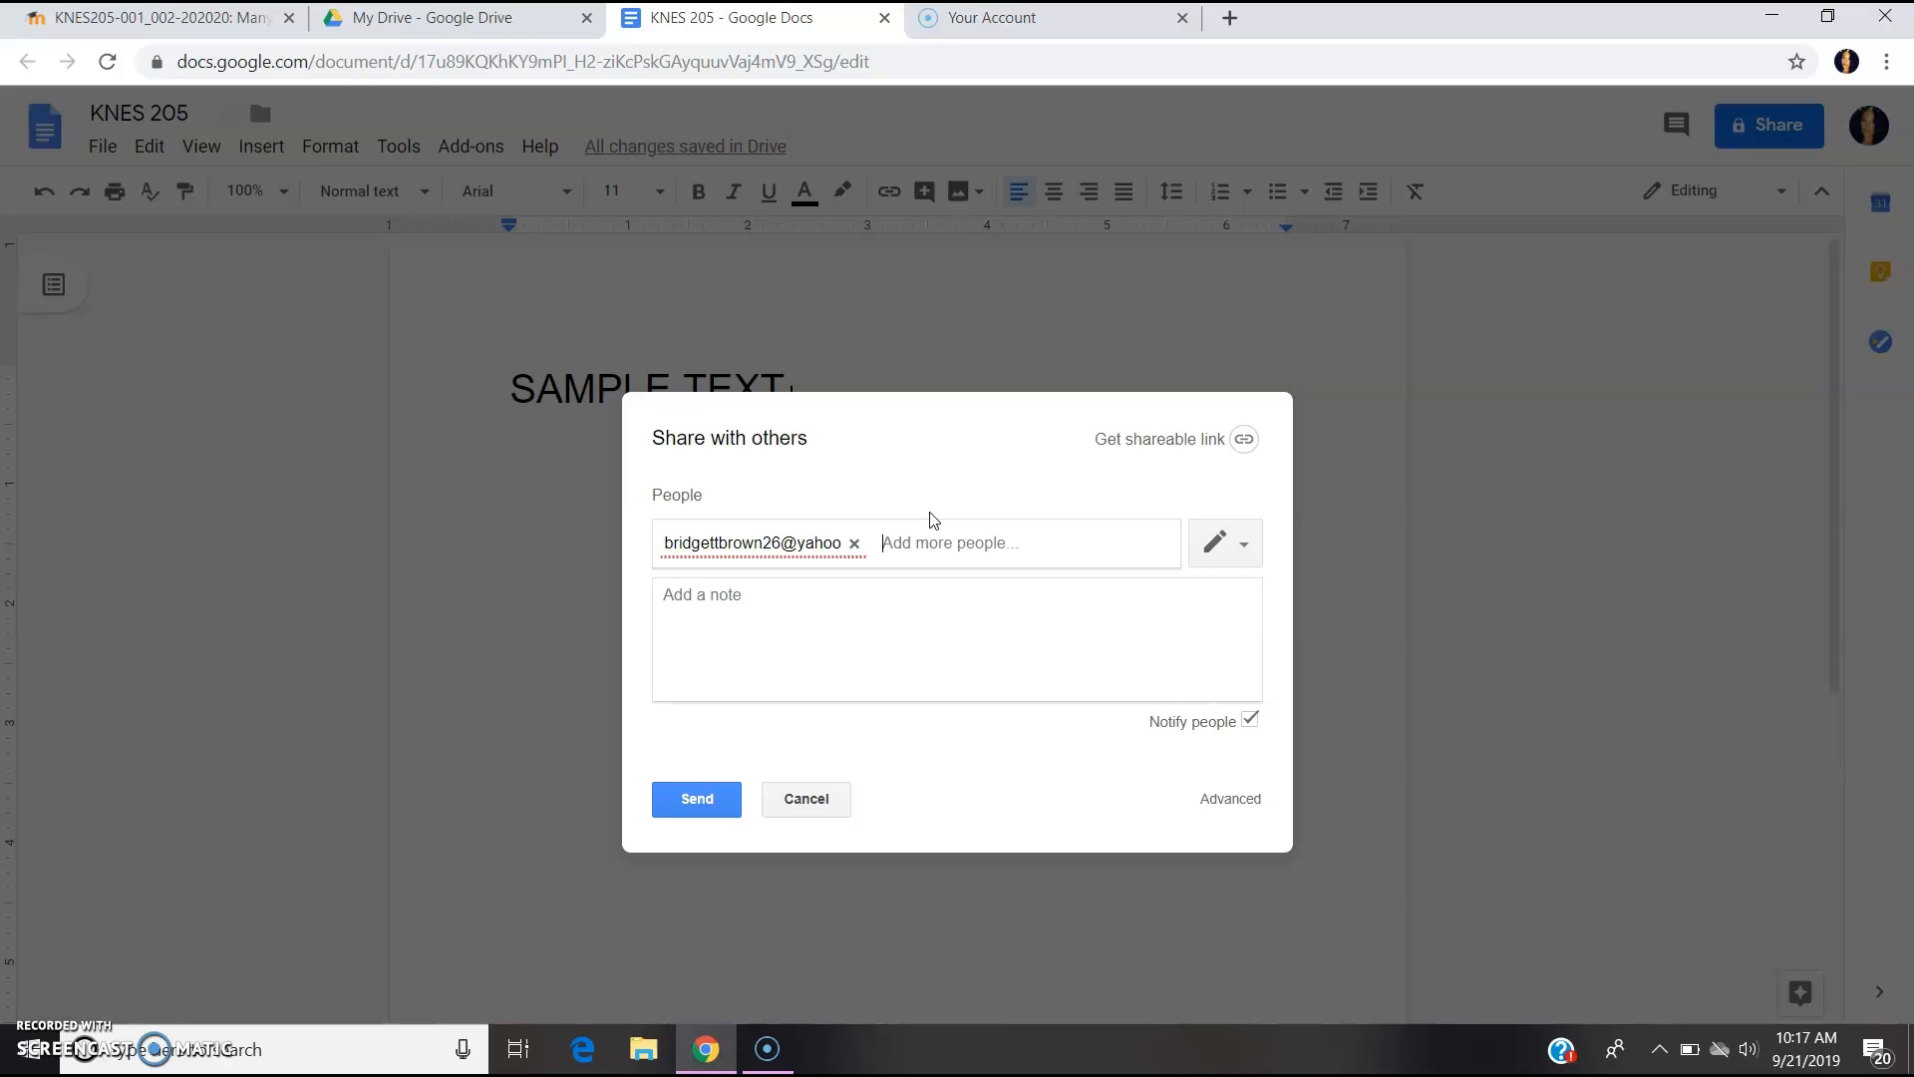
{"action": "key", "text": "BackSpace"}
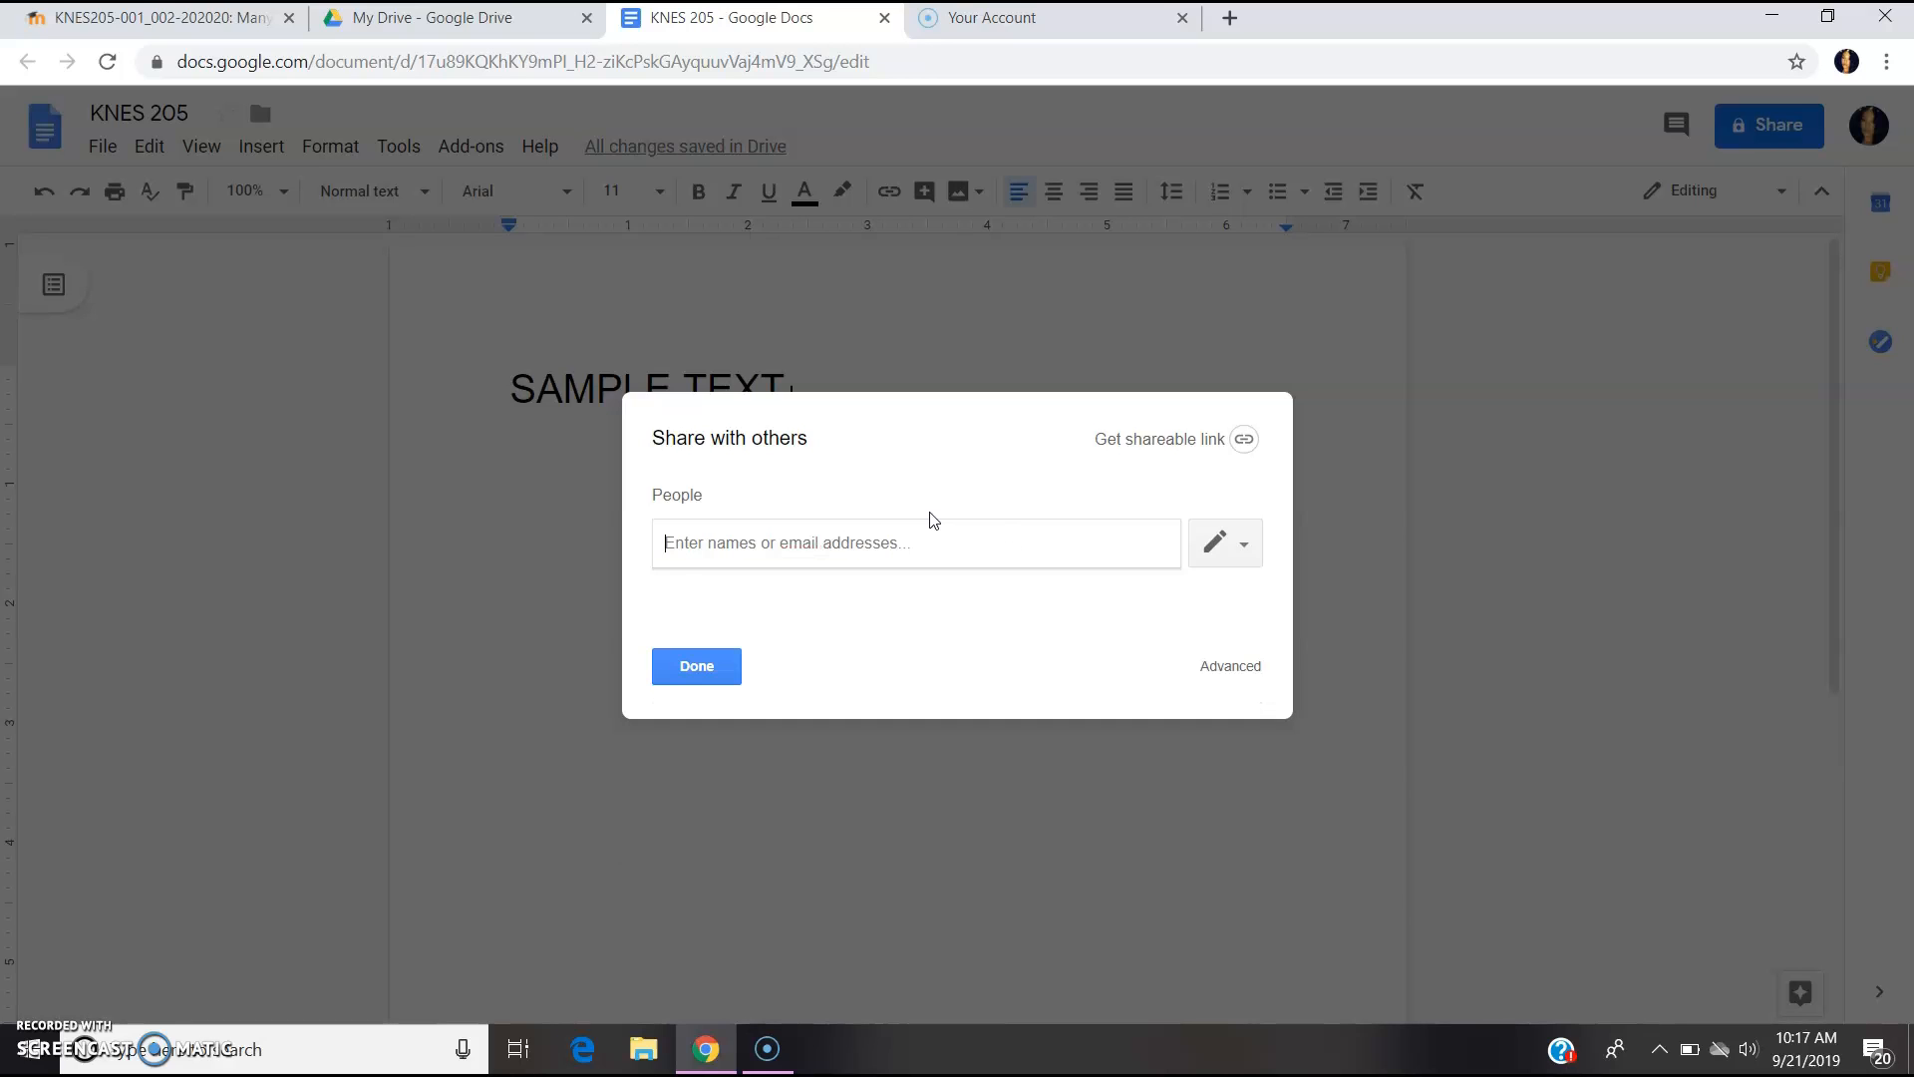
{"action": "type", "text": "eb"}
{"action": "key", "text": "BackSpace"}
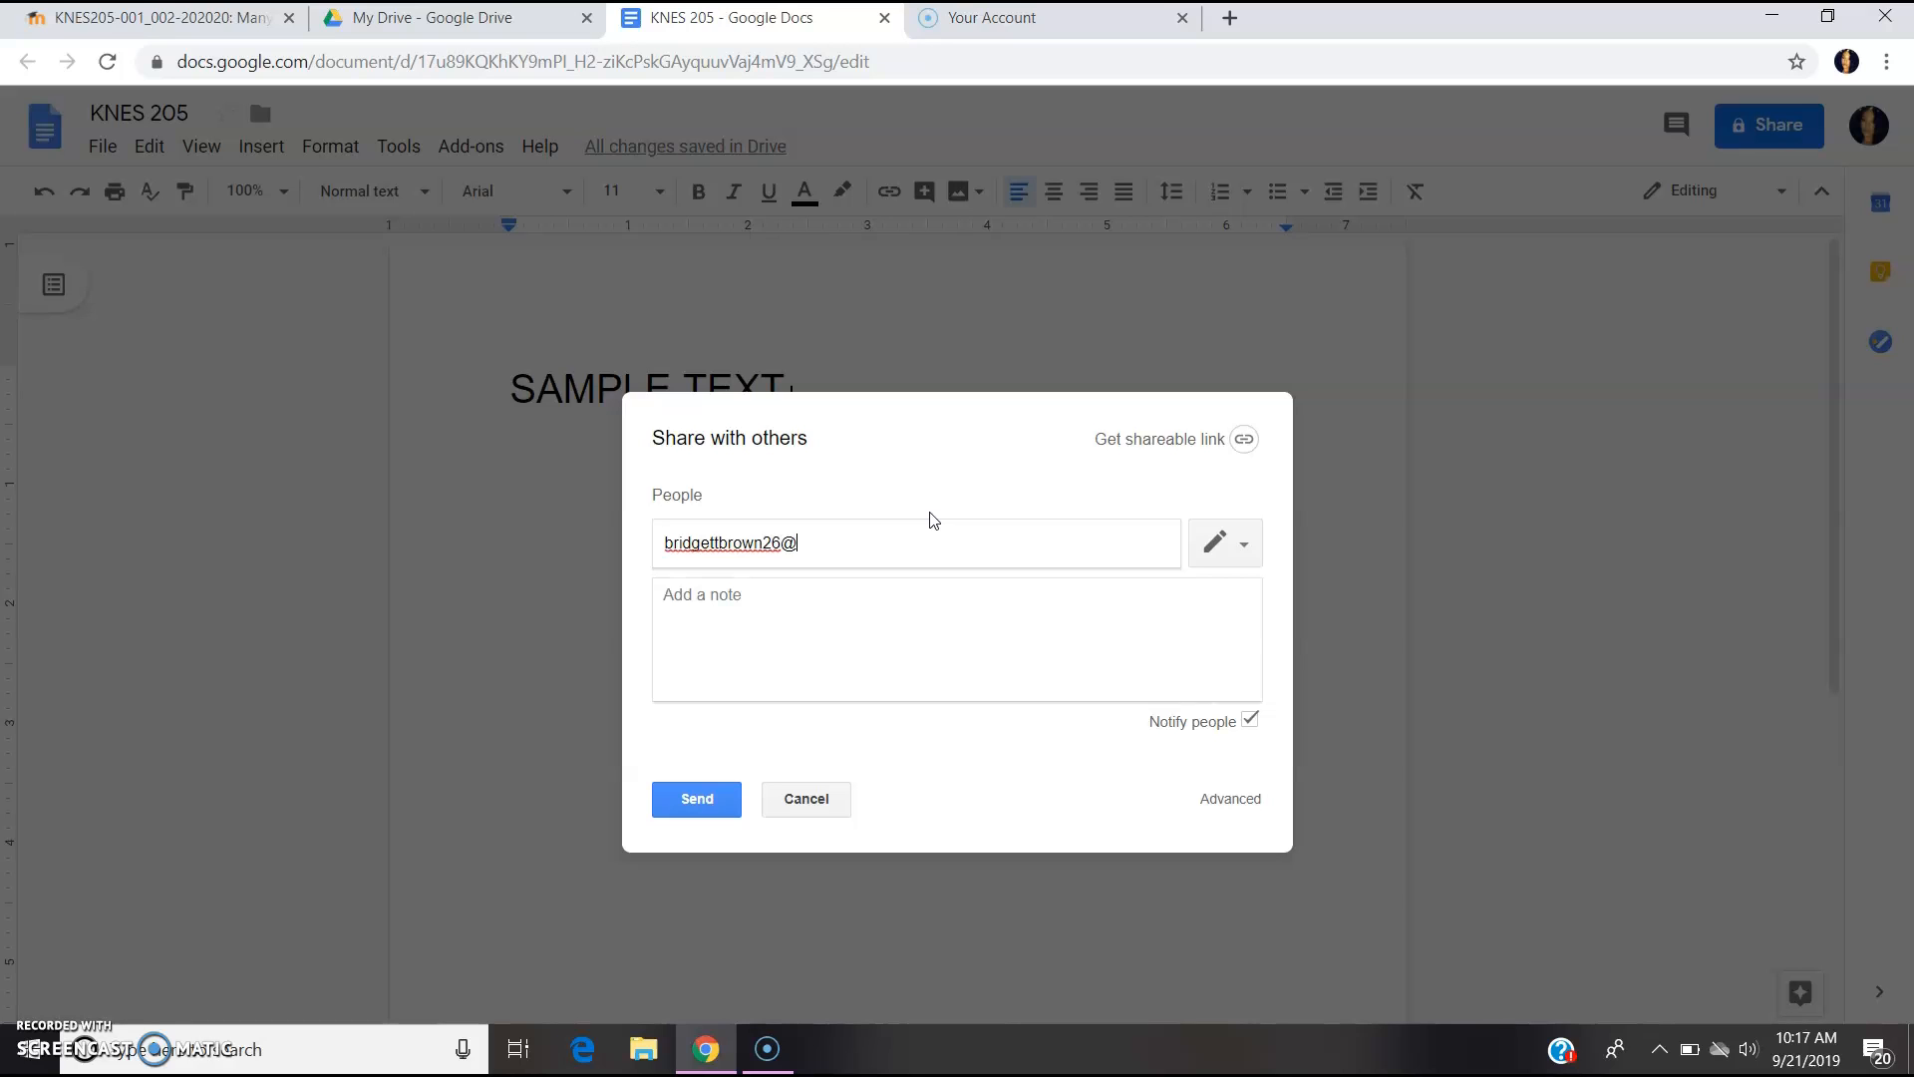
{"action": "left_click", "coordinate": [755, 598]}
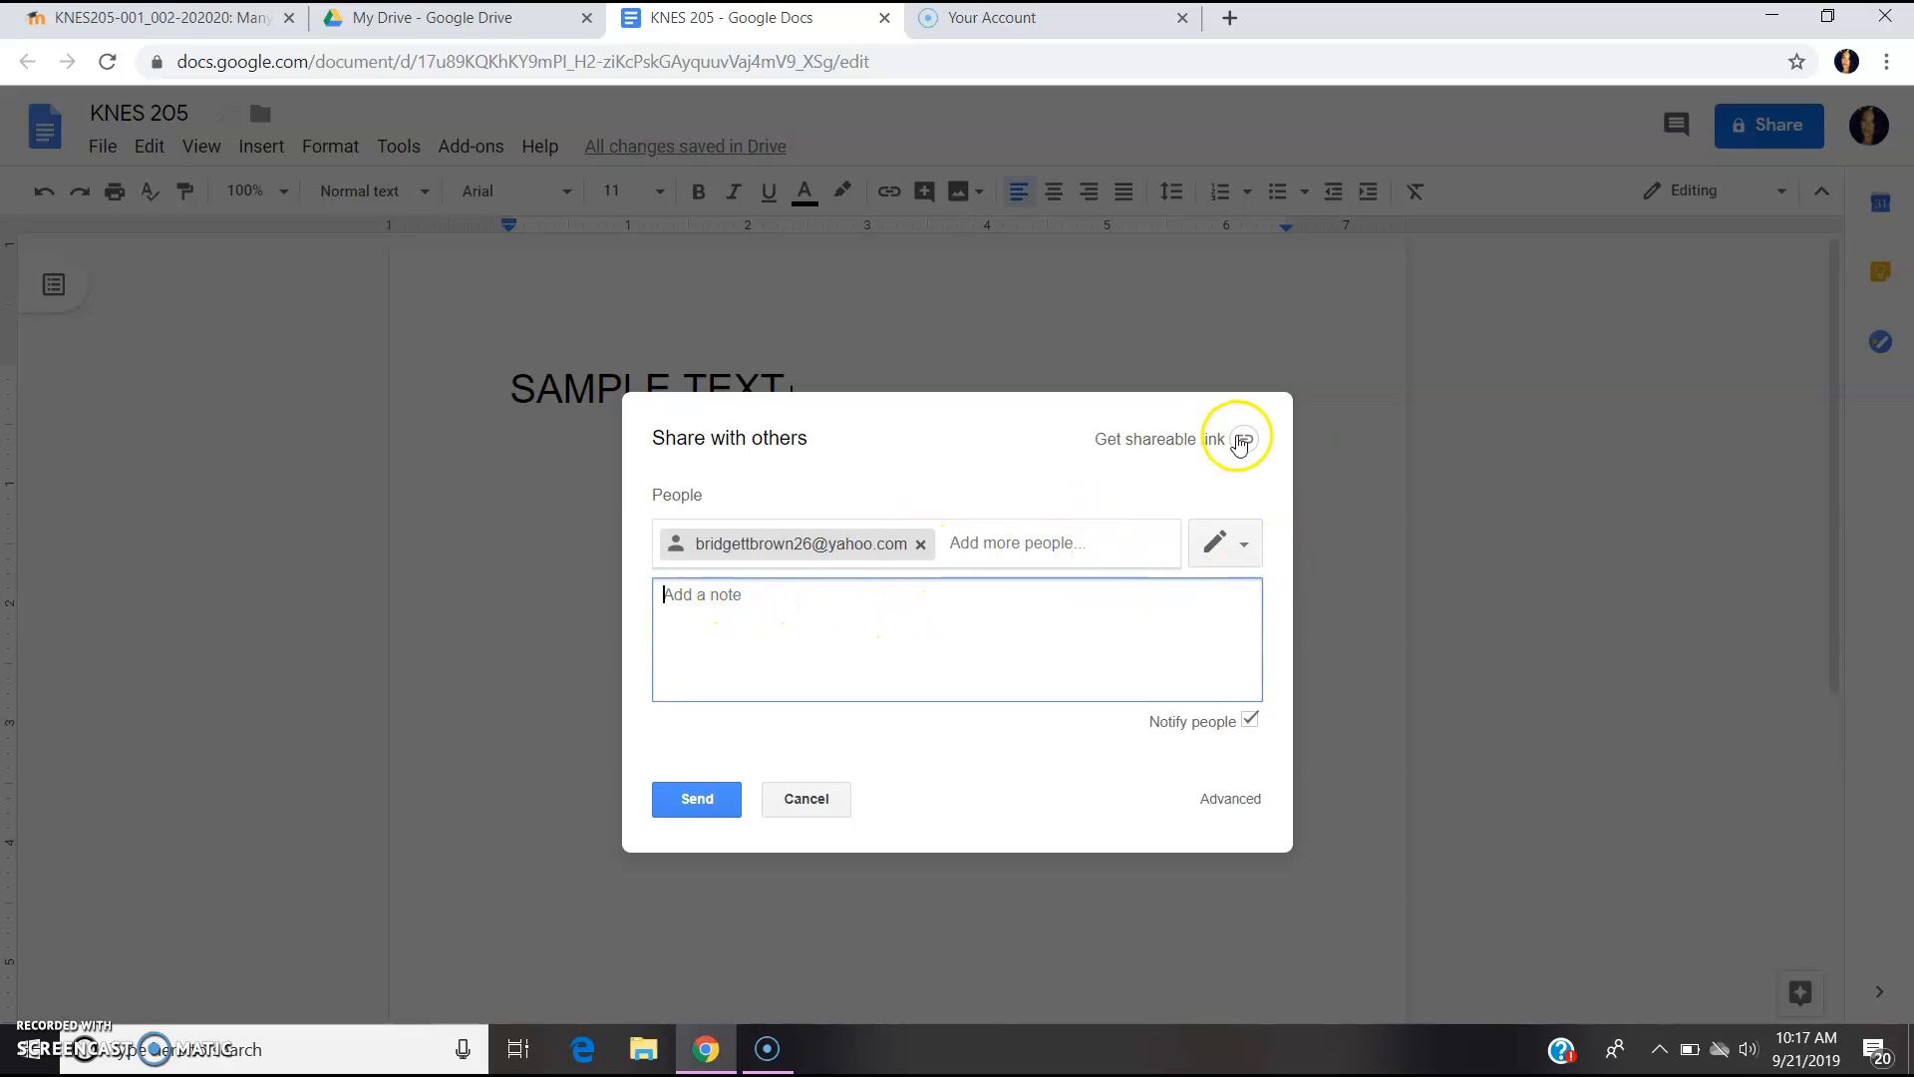
- Open the Advanced sharing settings and then the Who has access link options
{"action": "left_click", "coordinate": [1217, 806]}
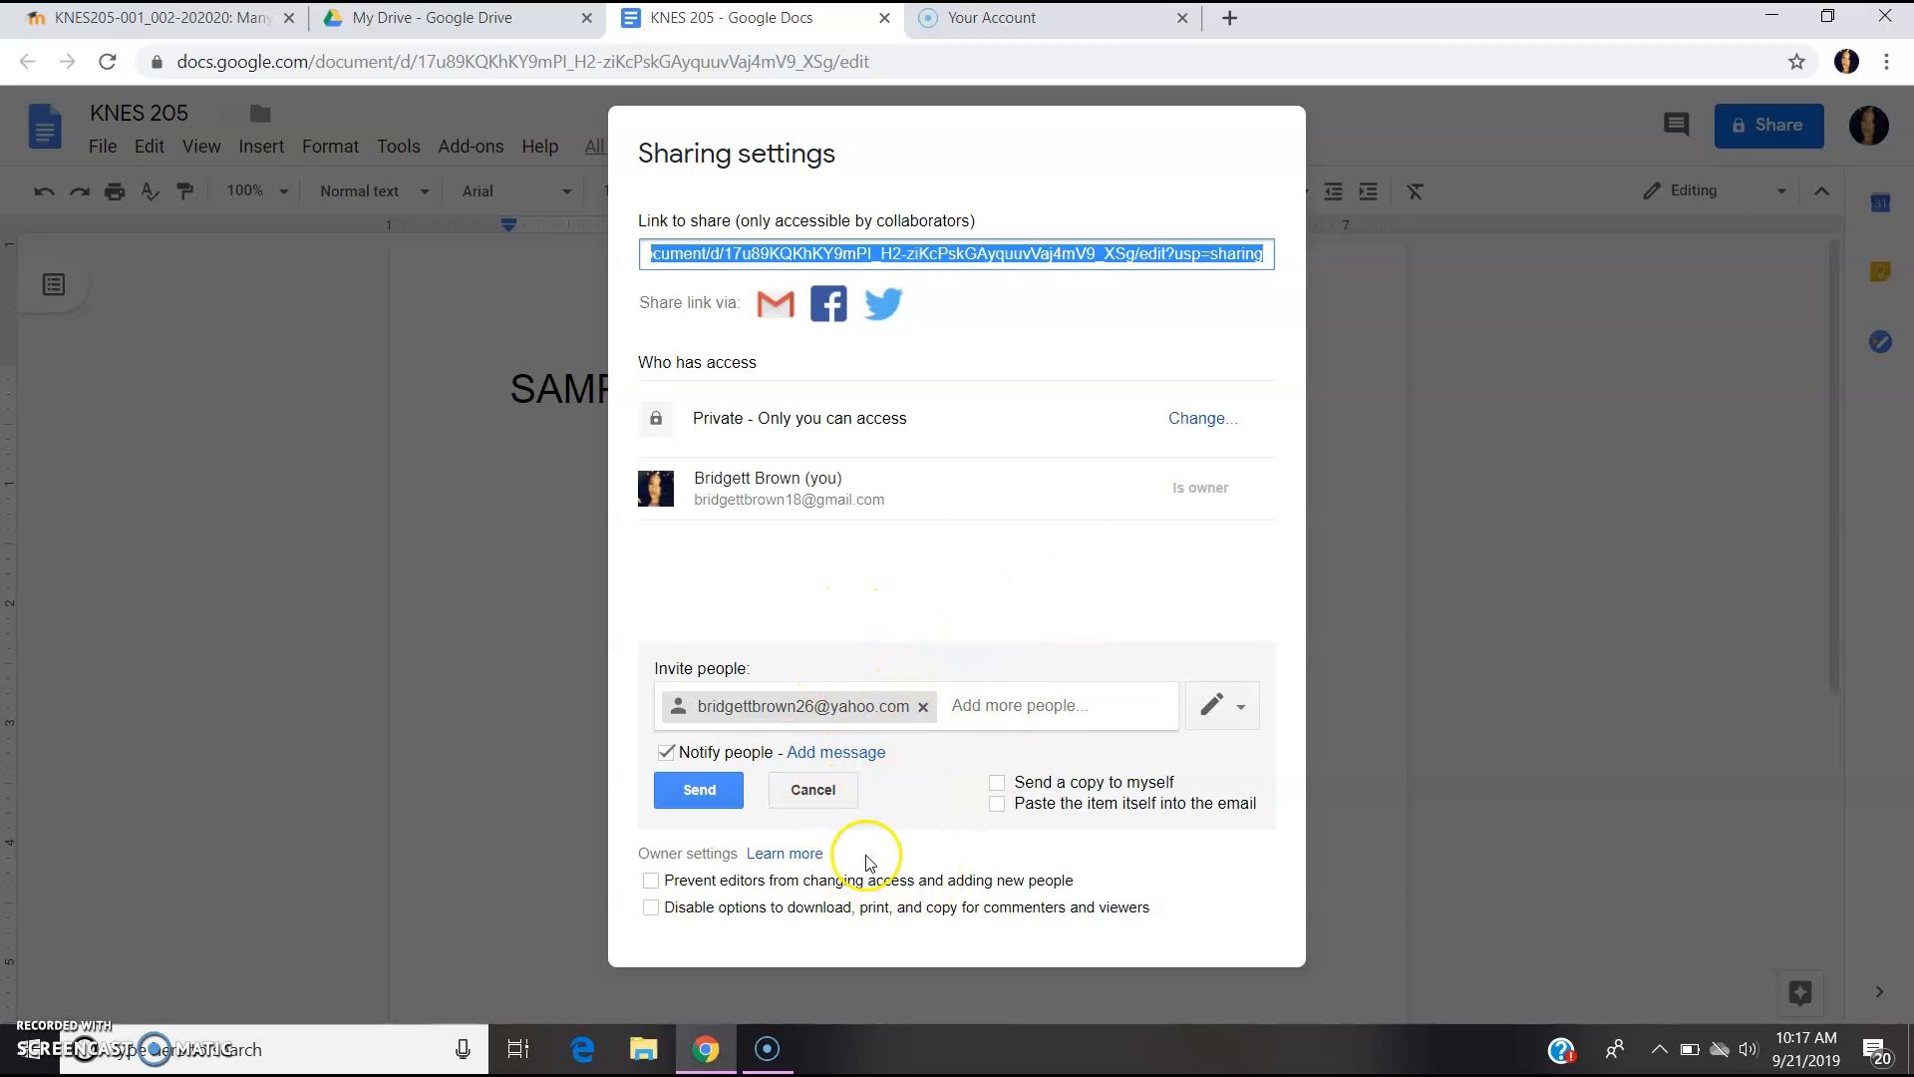
{"action": "left_click", "coordinate": [1222, 417]}
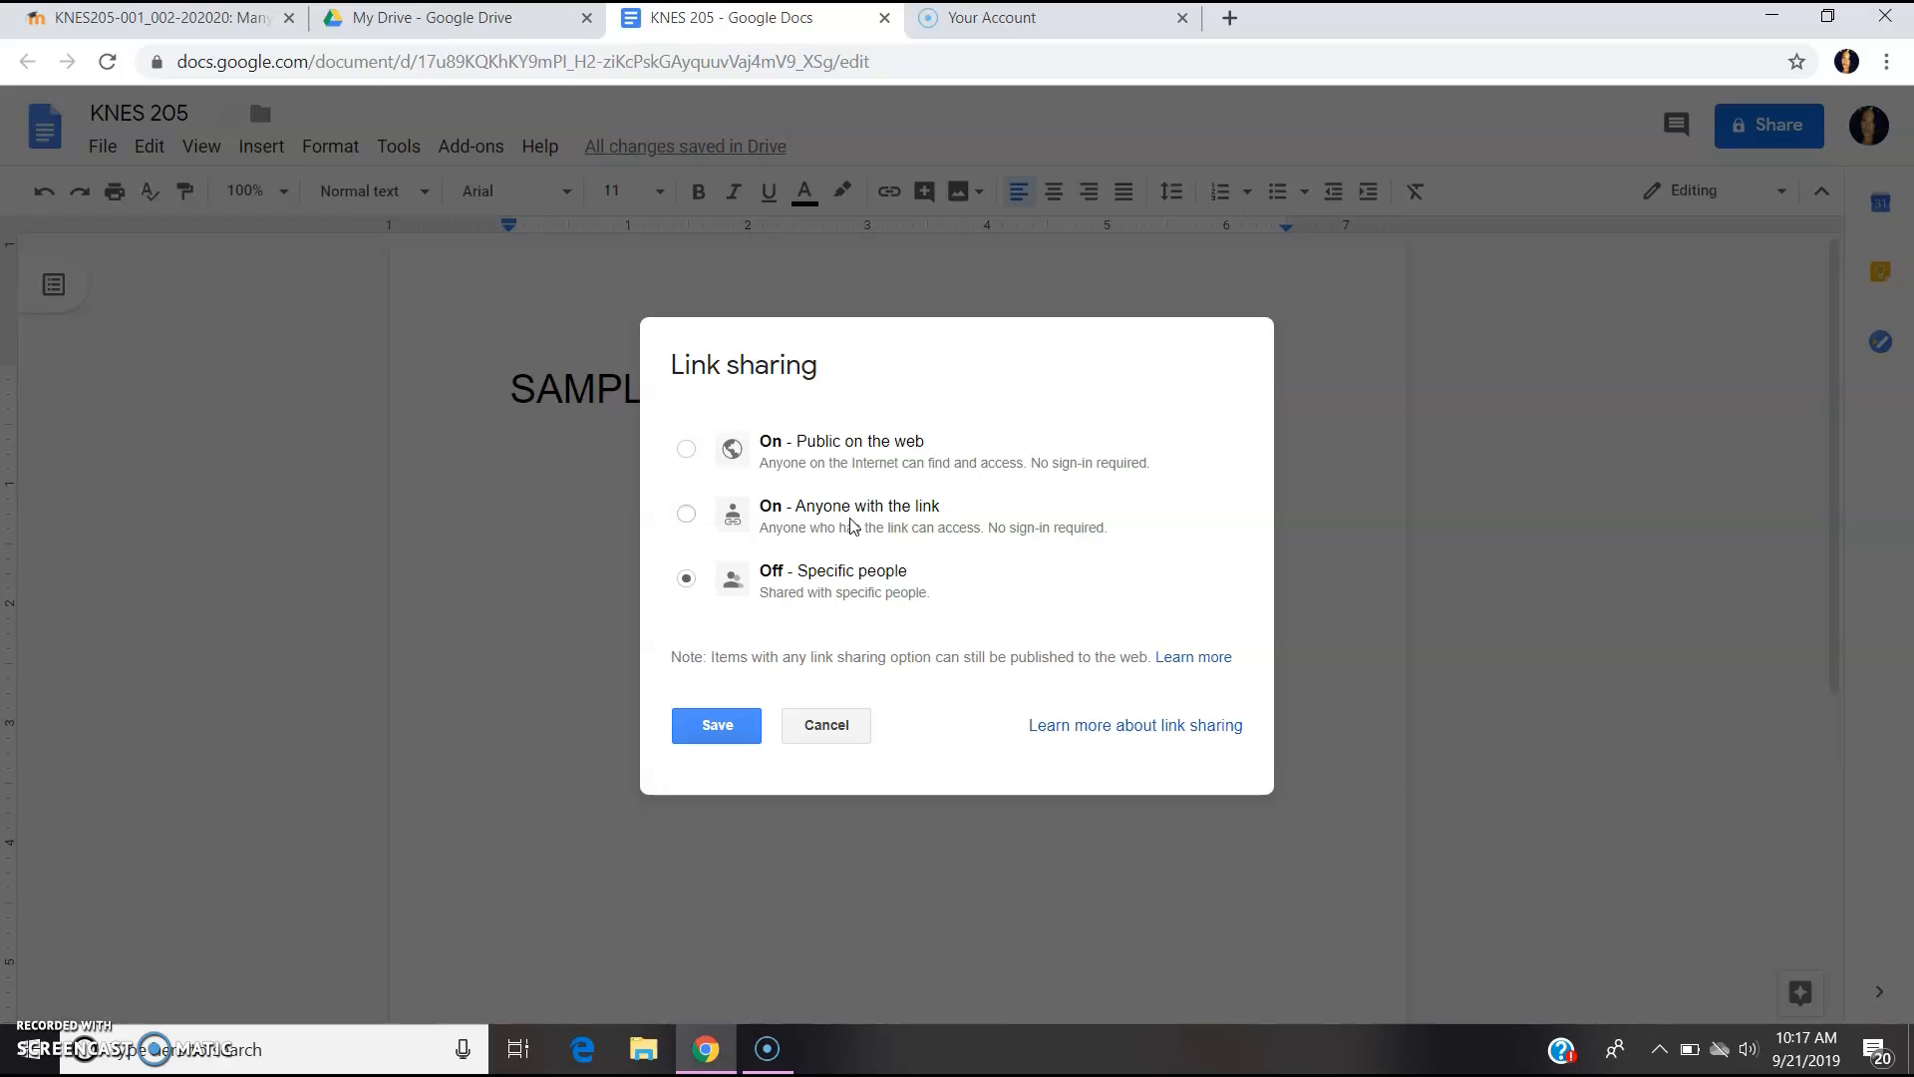
- Keep link sharing at 'Off - Specific people' and save it
{"action": "left_click", "coordinate": [812, 588]}
{"action": "left_click", "coordinate": [746, 726]}
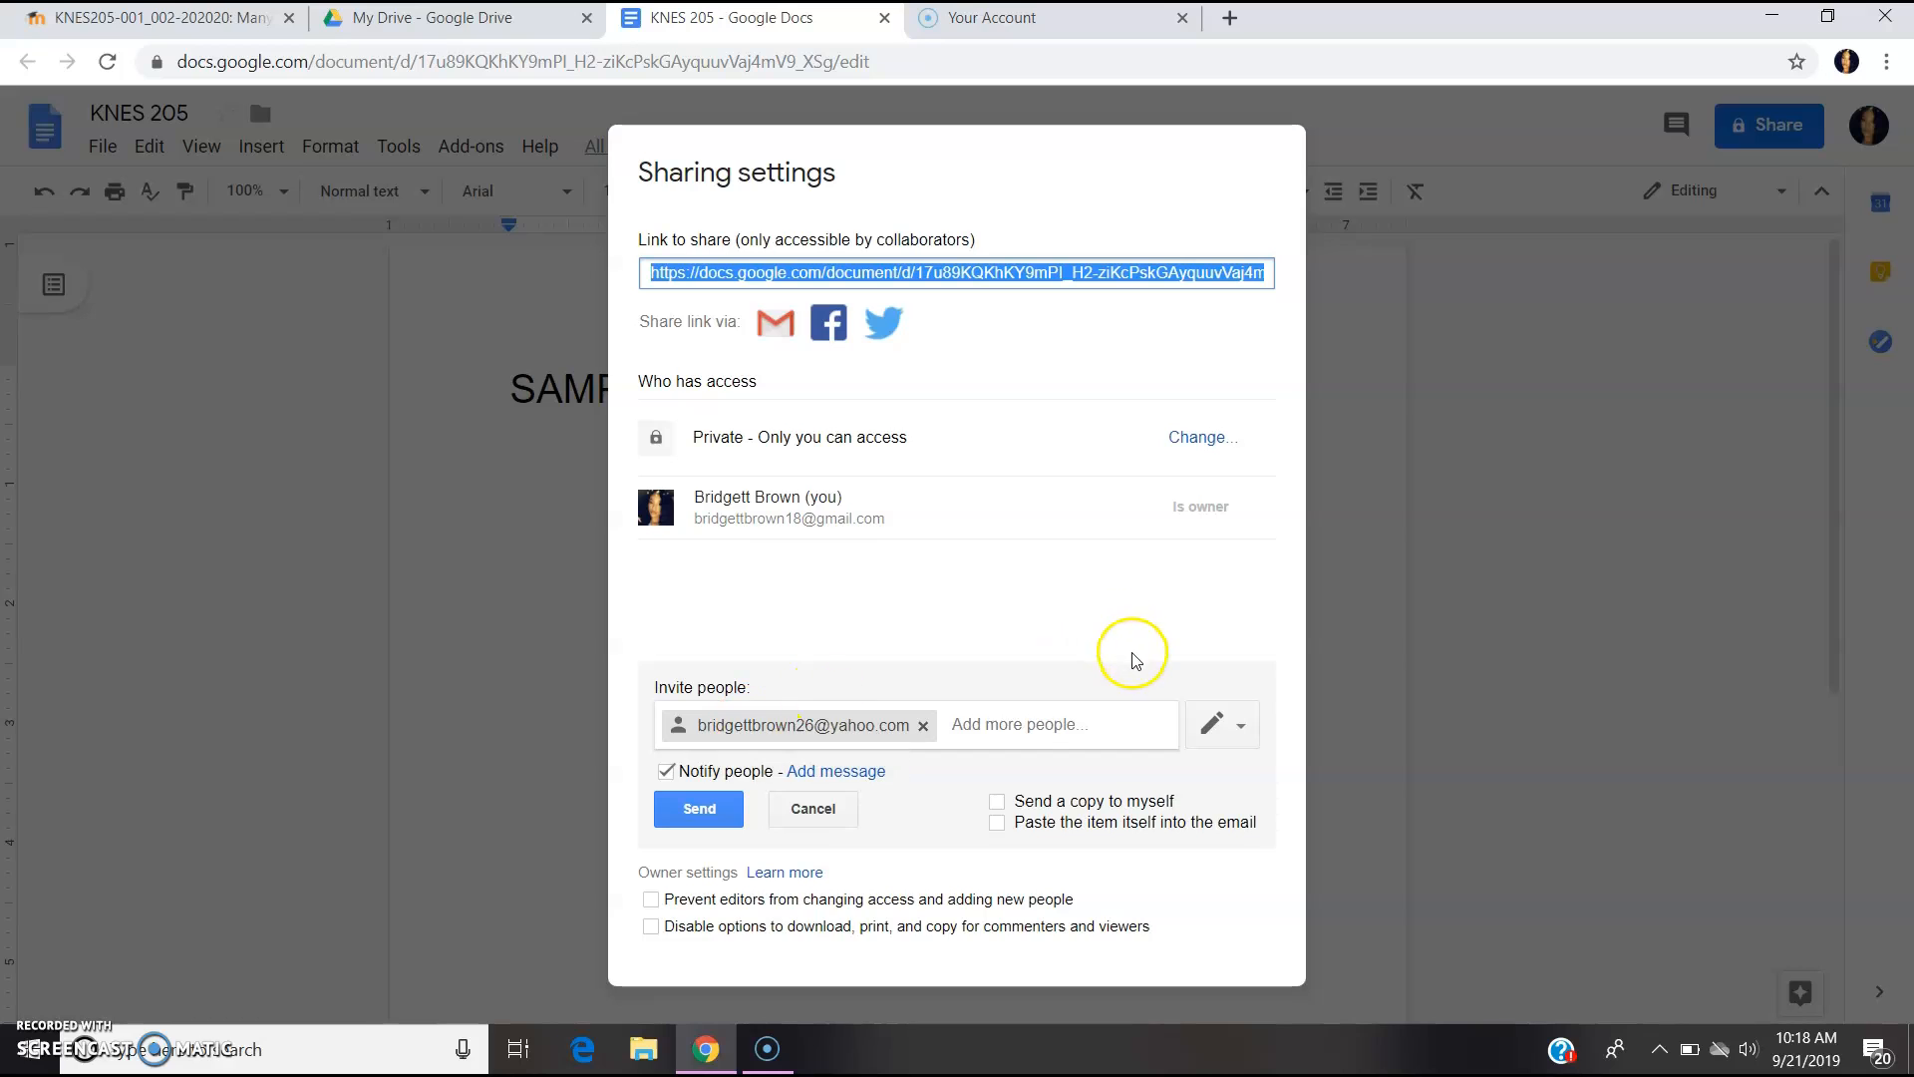
- Change the collaborator's permission for KNES 205 from Can edit to Can view
{"action": "left_click", "coordinate": [1216, 736]}
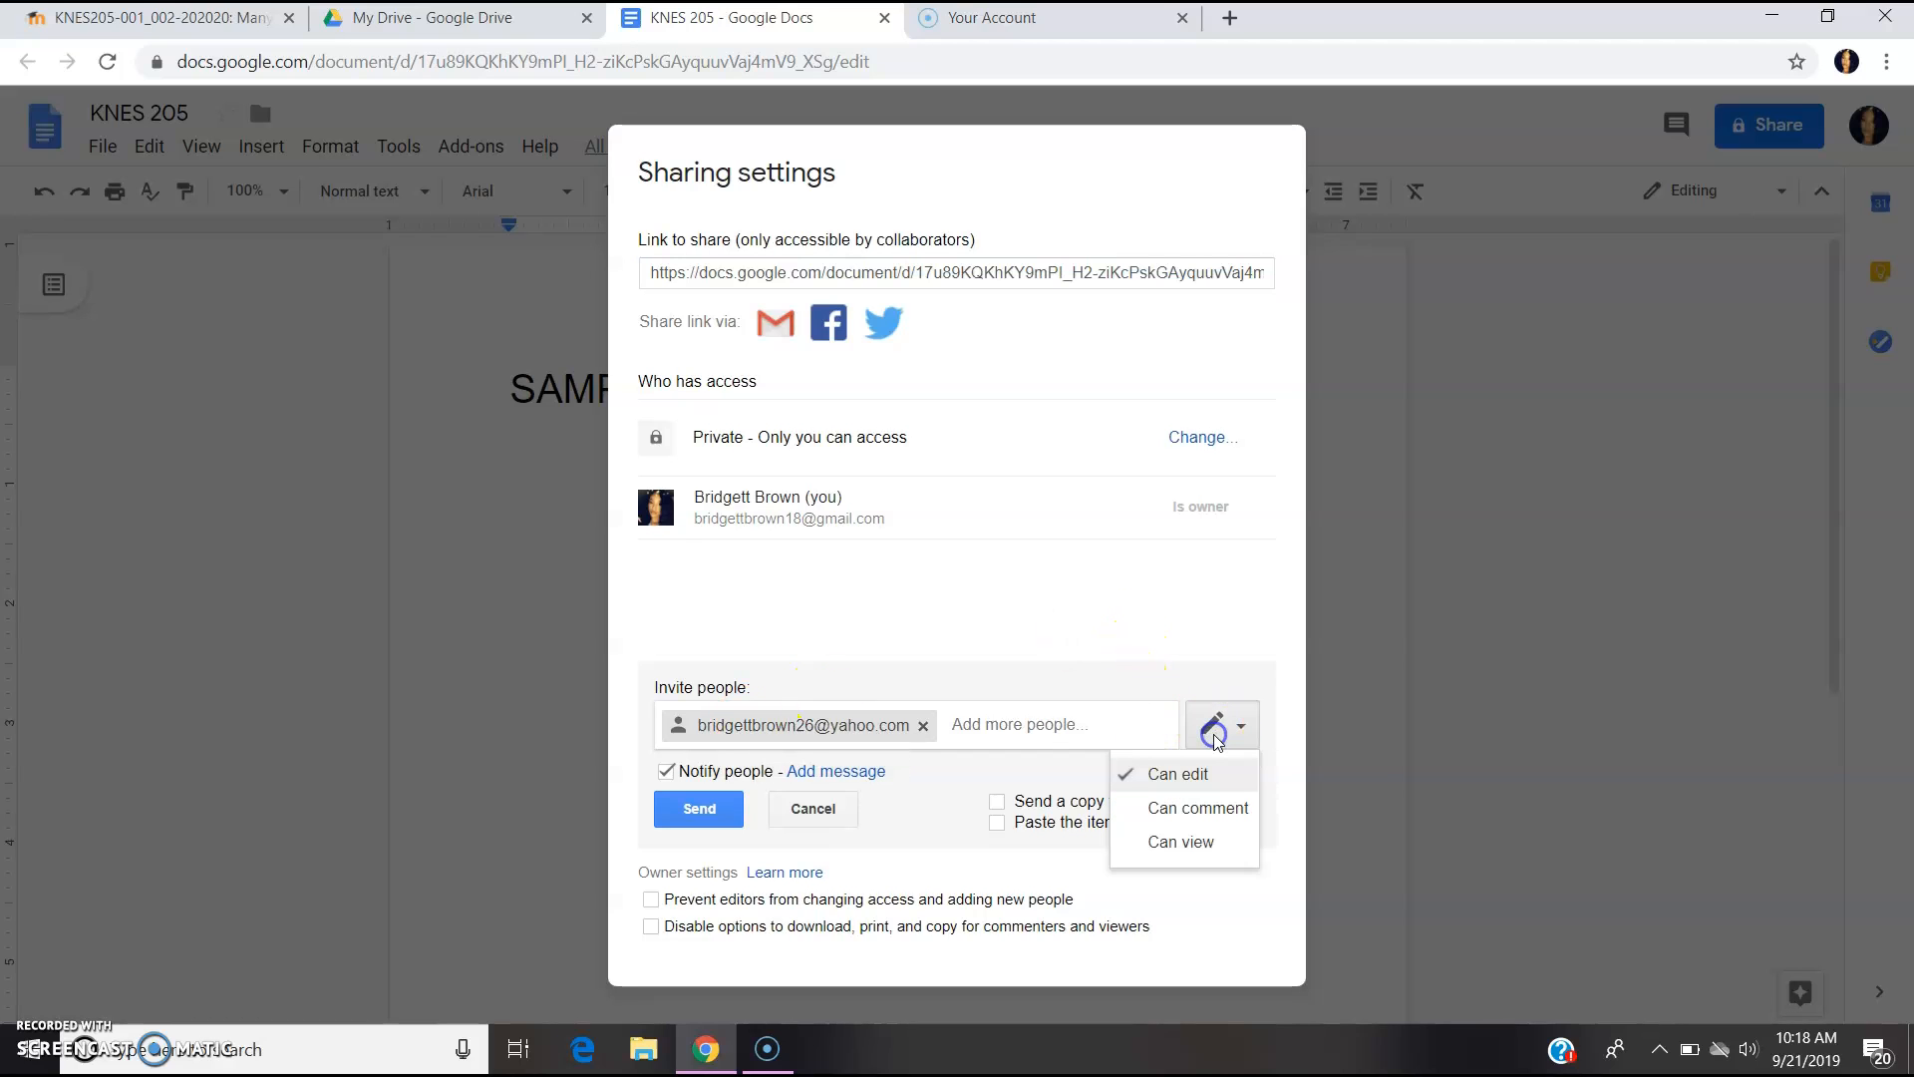
{"action": "left_click", "coordinate": [1209, 728]}
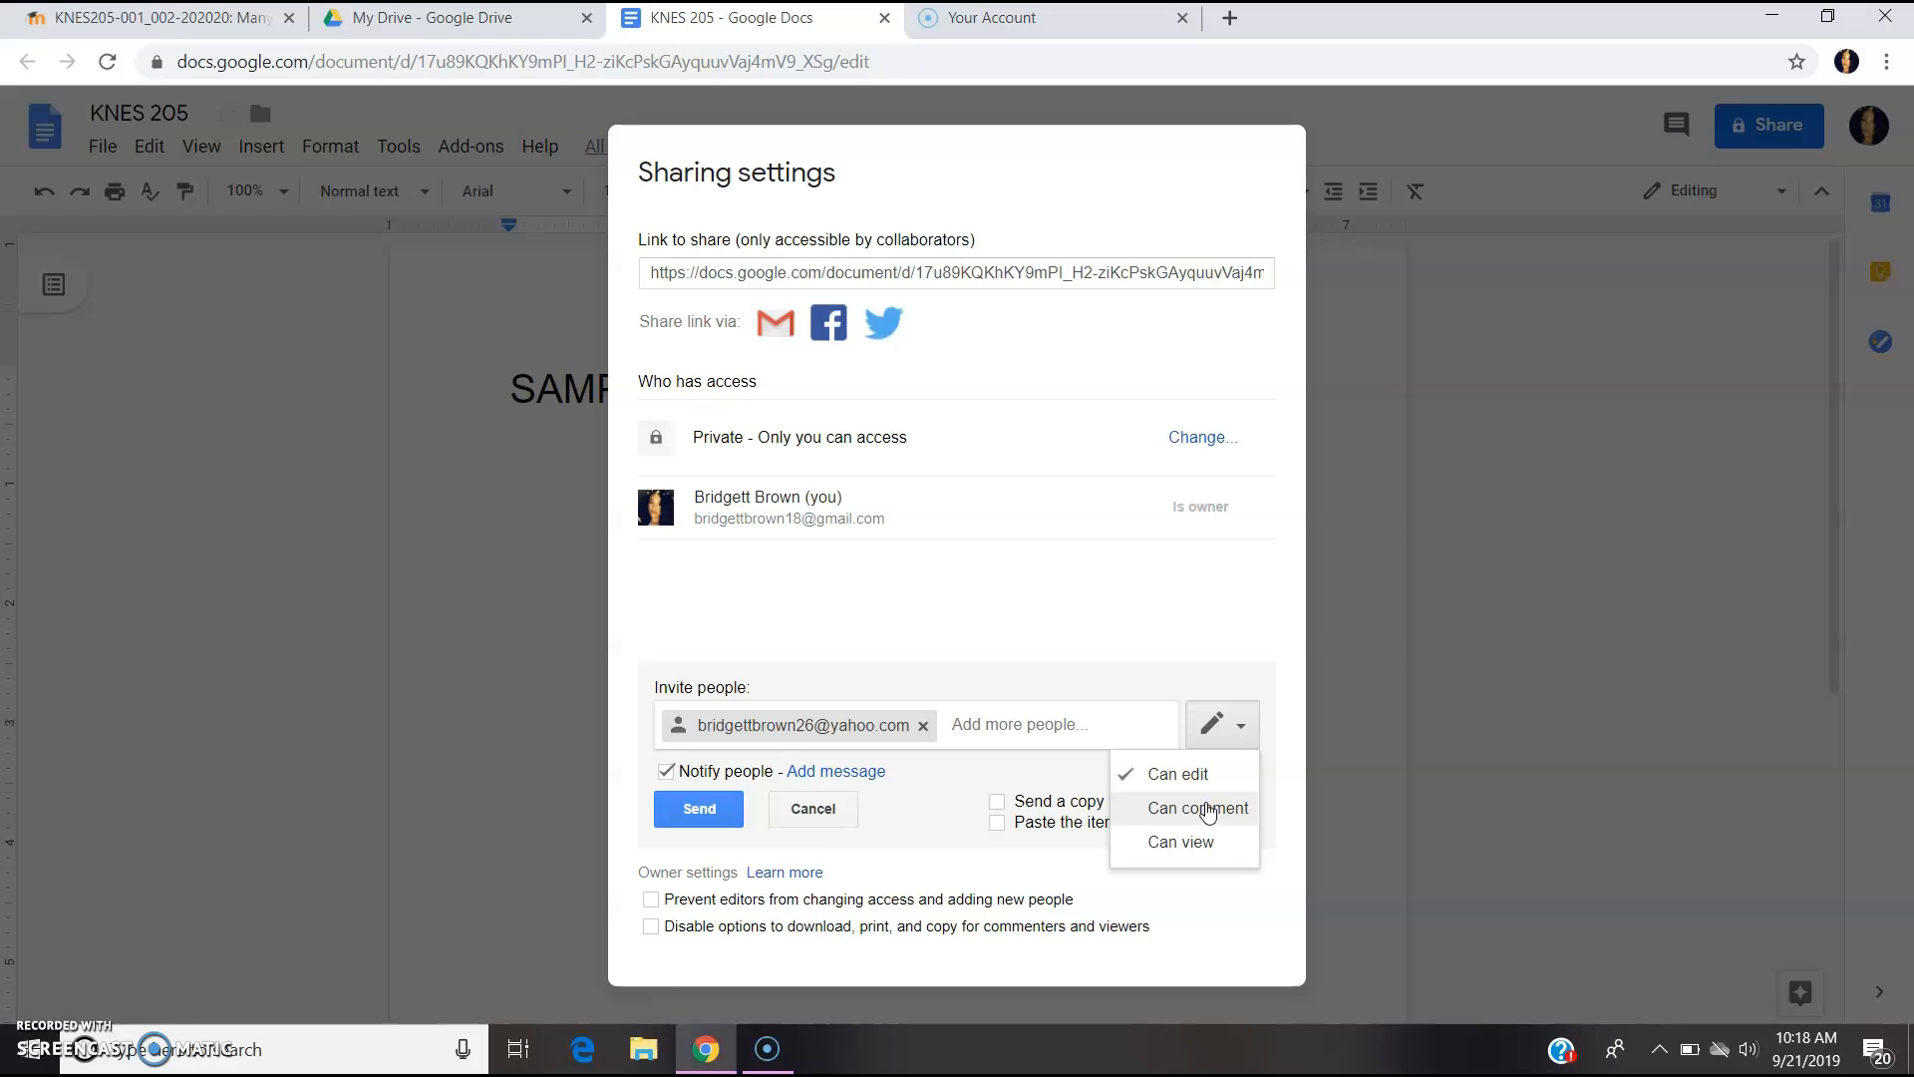
{"action": "left_click", "coordinate": [1204, 845]}
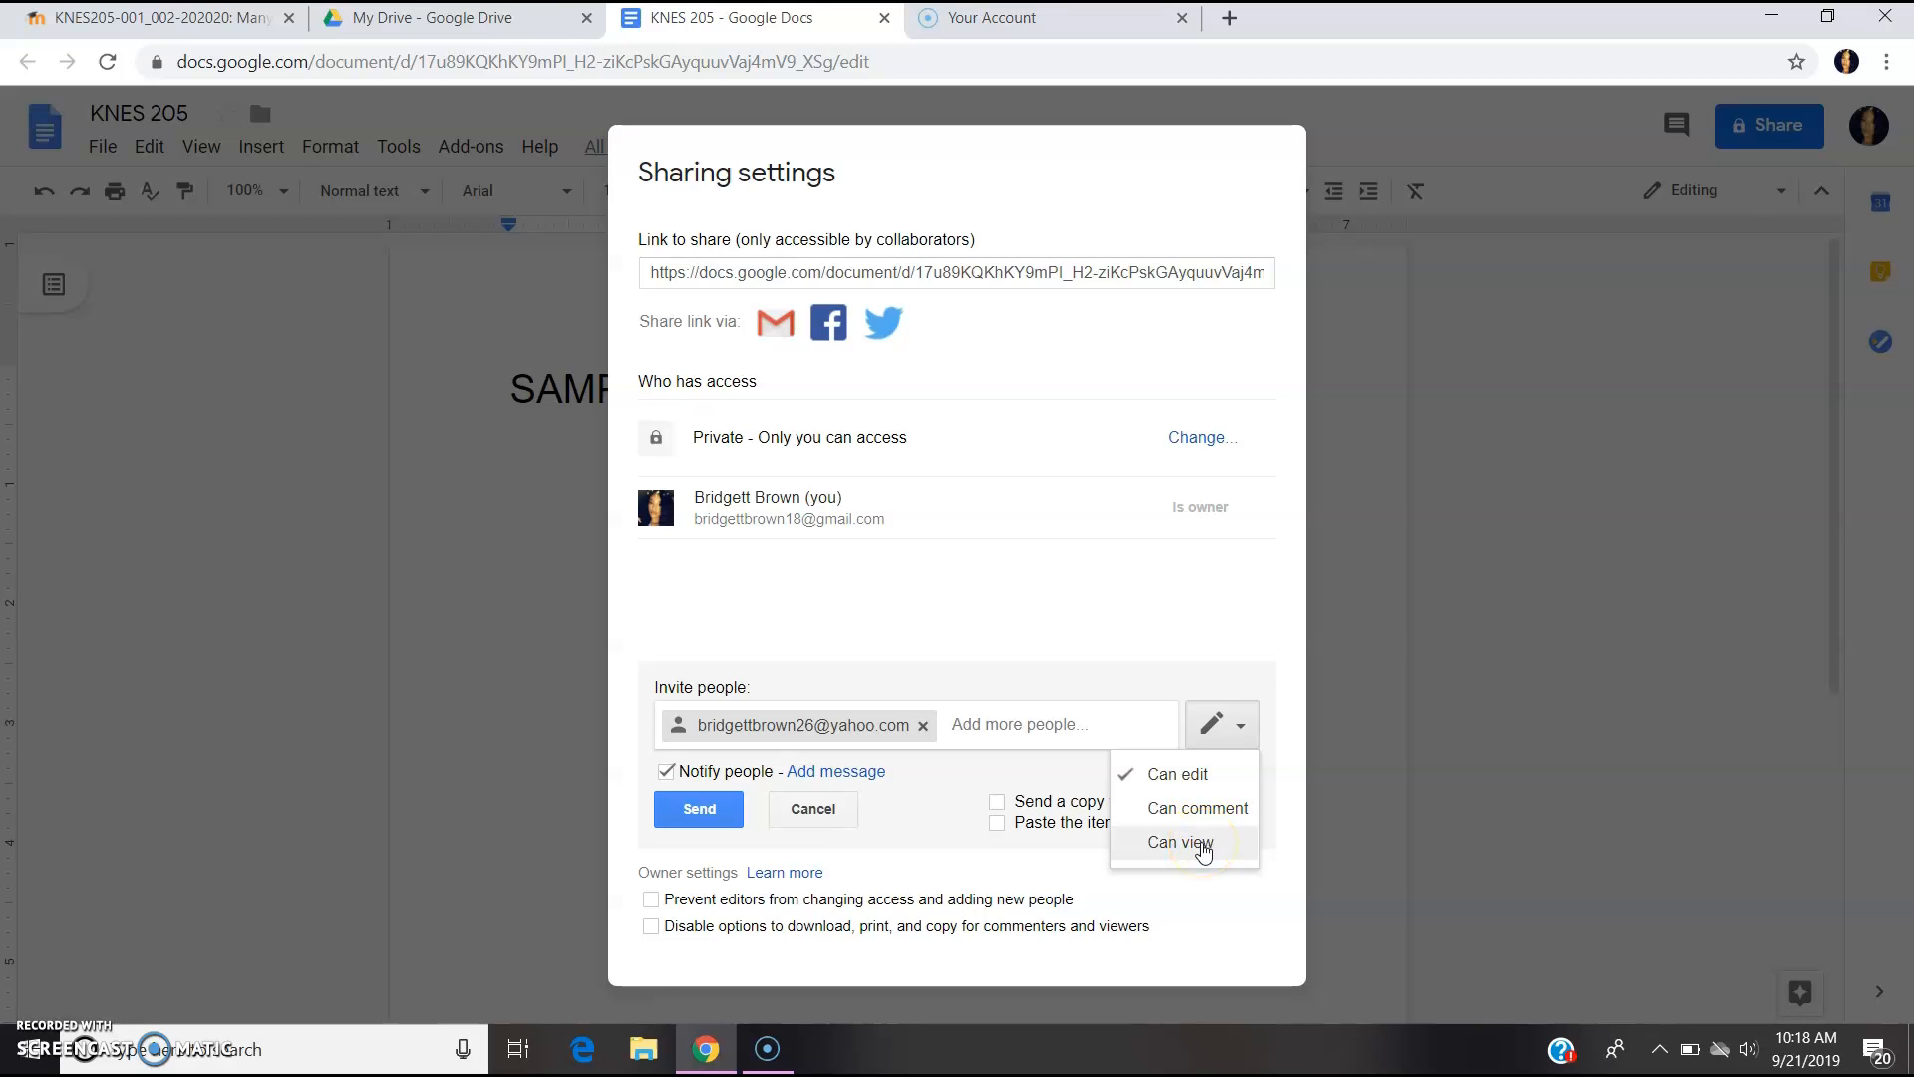
{"action": "left_click", "coordinate": [1205, 846]}
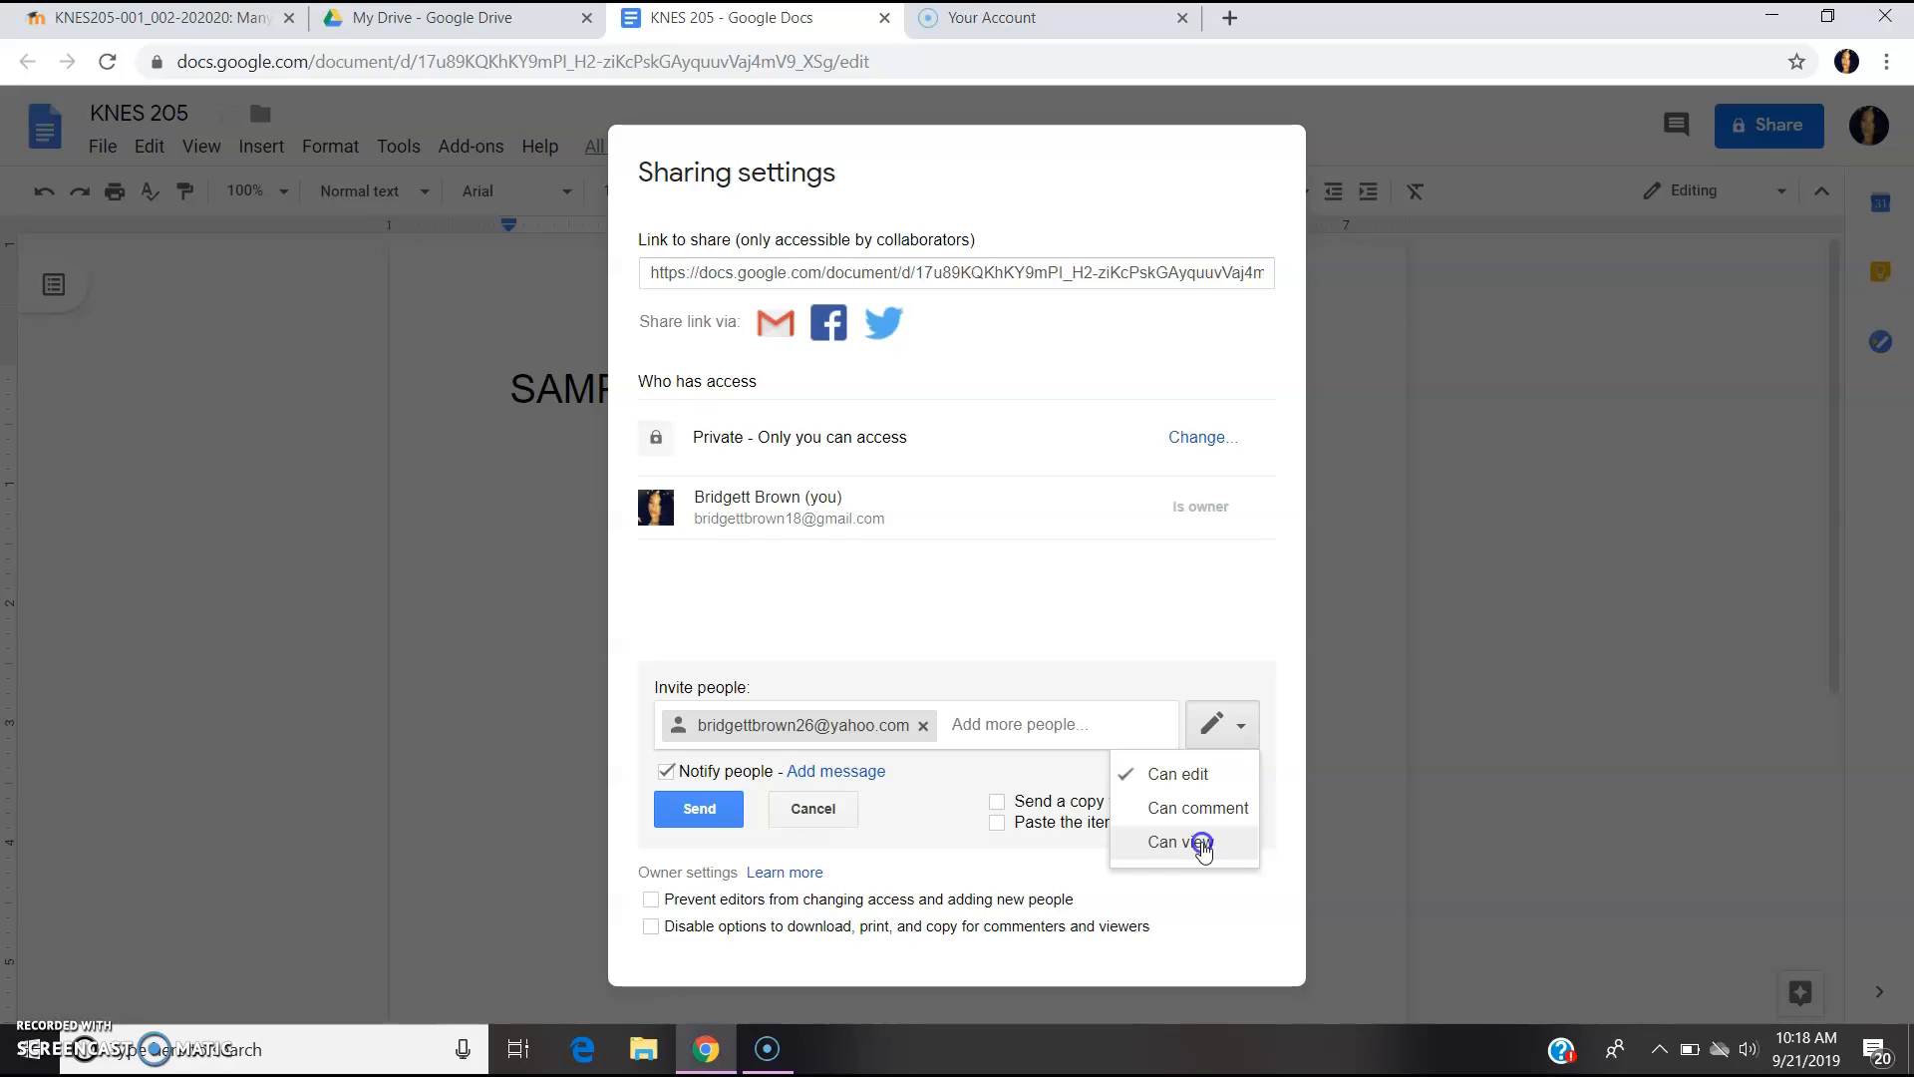
- Switch the collaborator back to Can edit, then send the invitation and close sharing
{"action": "left_click", "coordinate": [1218, 733]}
{"action": "left_click", "coordinate": [1216, 768]}
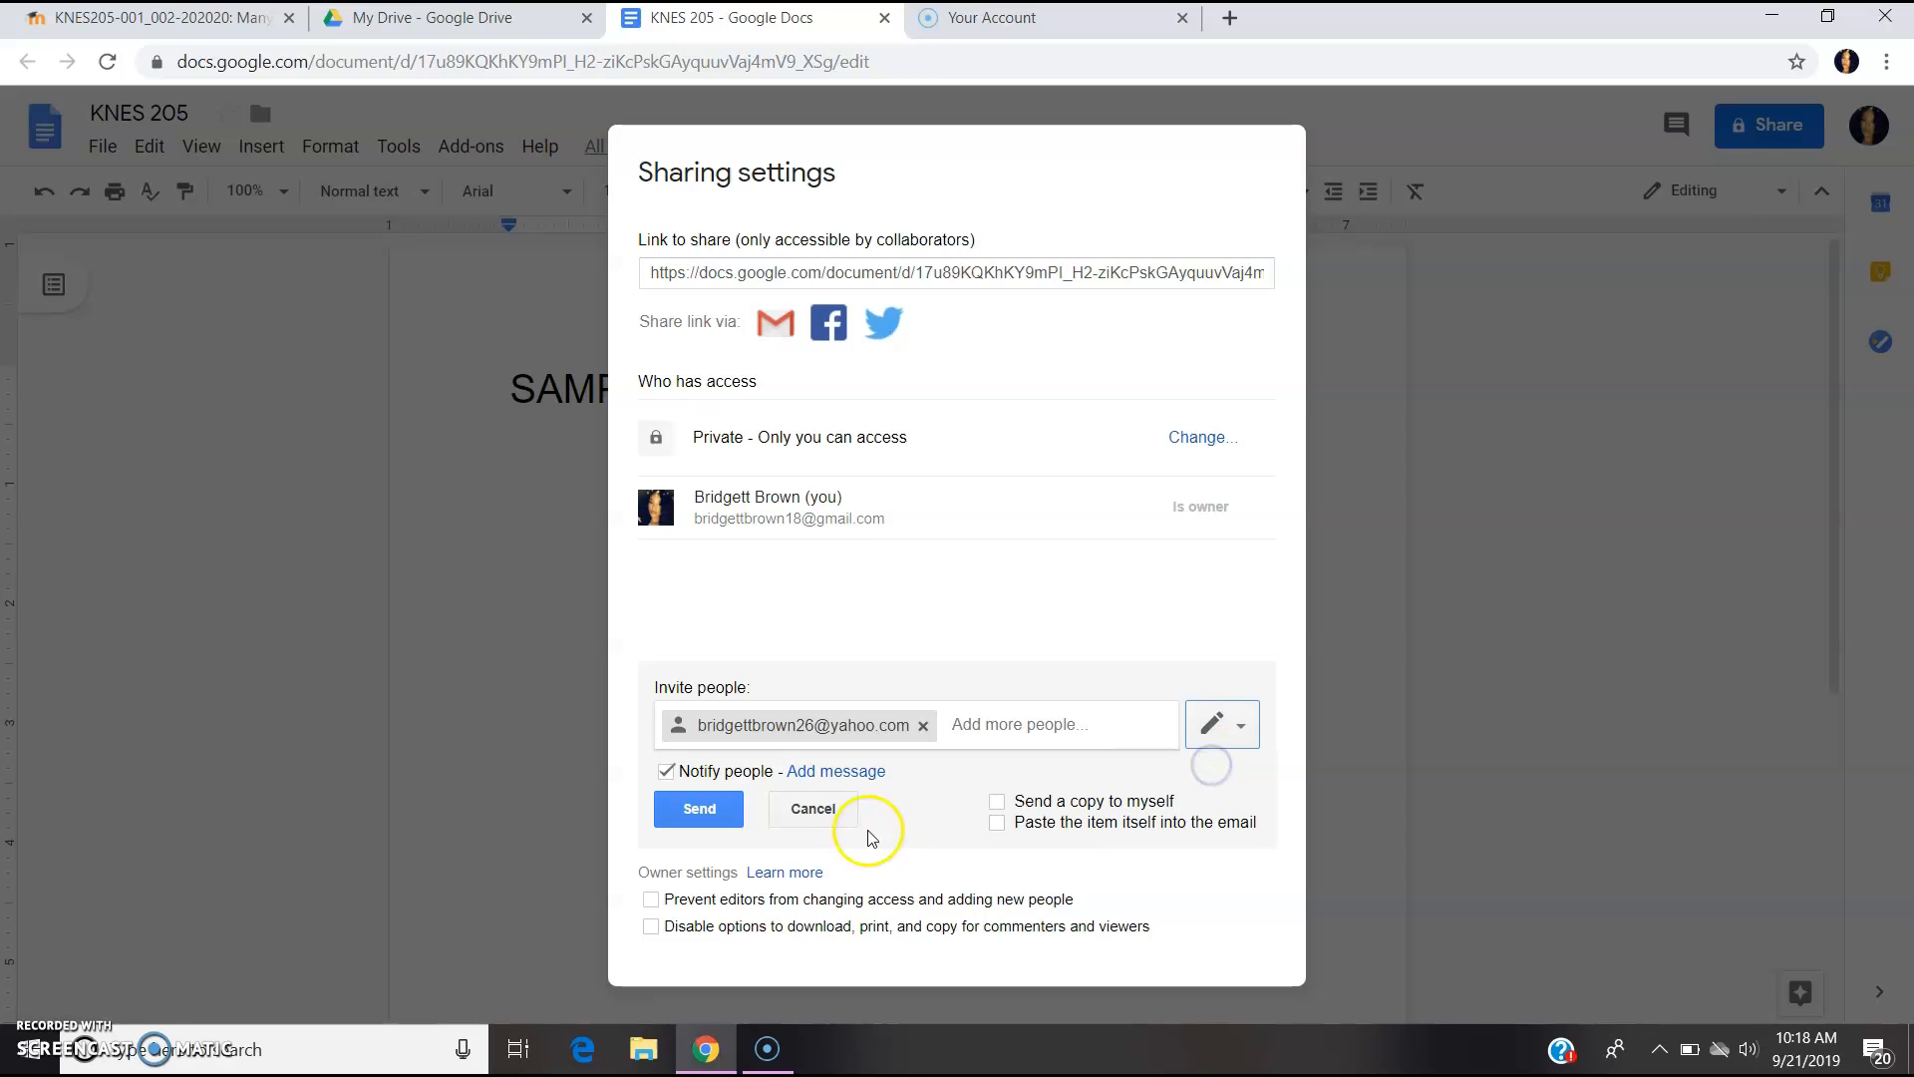
{"action": "left_click", "coordinate": [696, 811]}
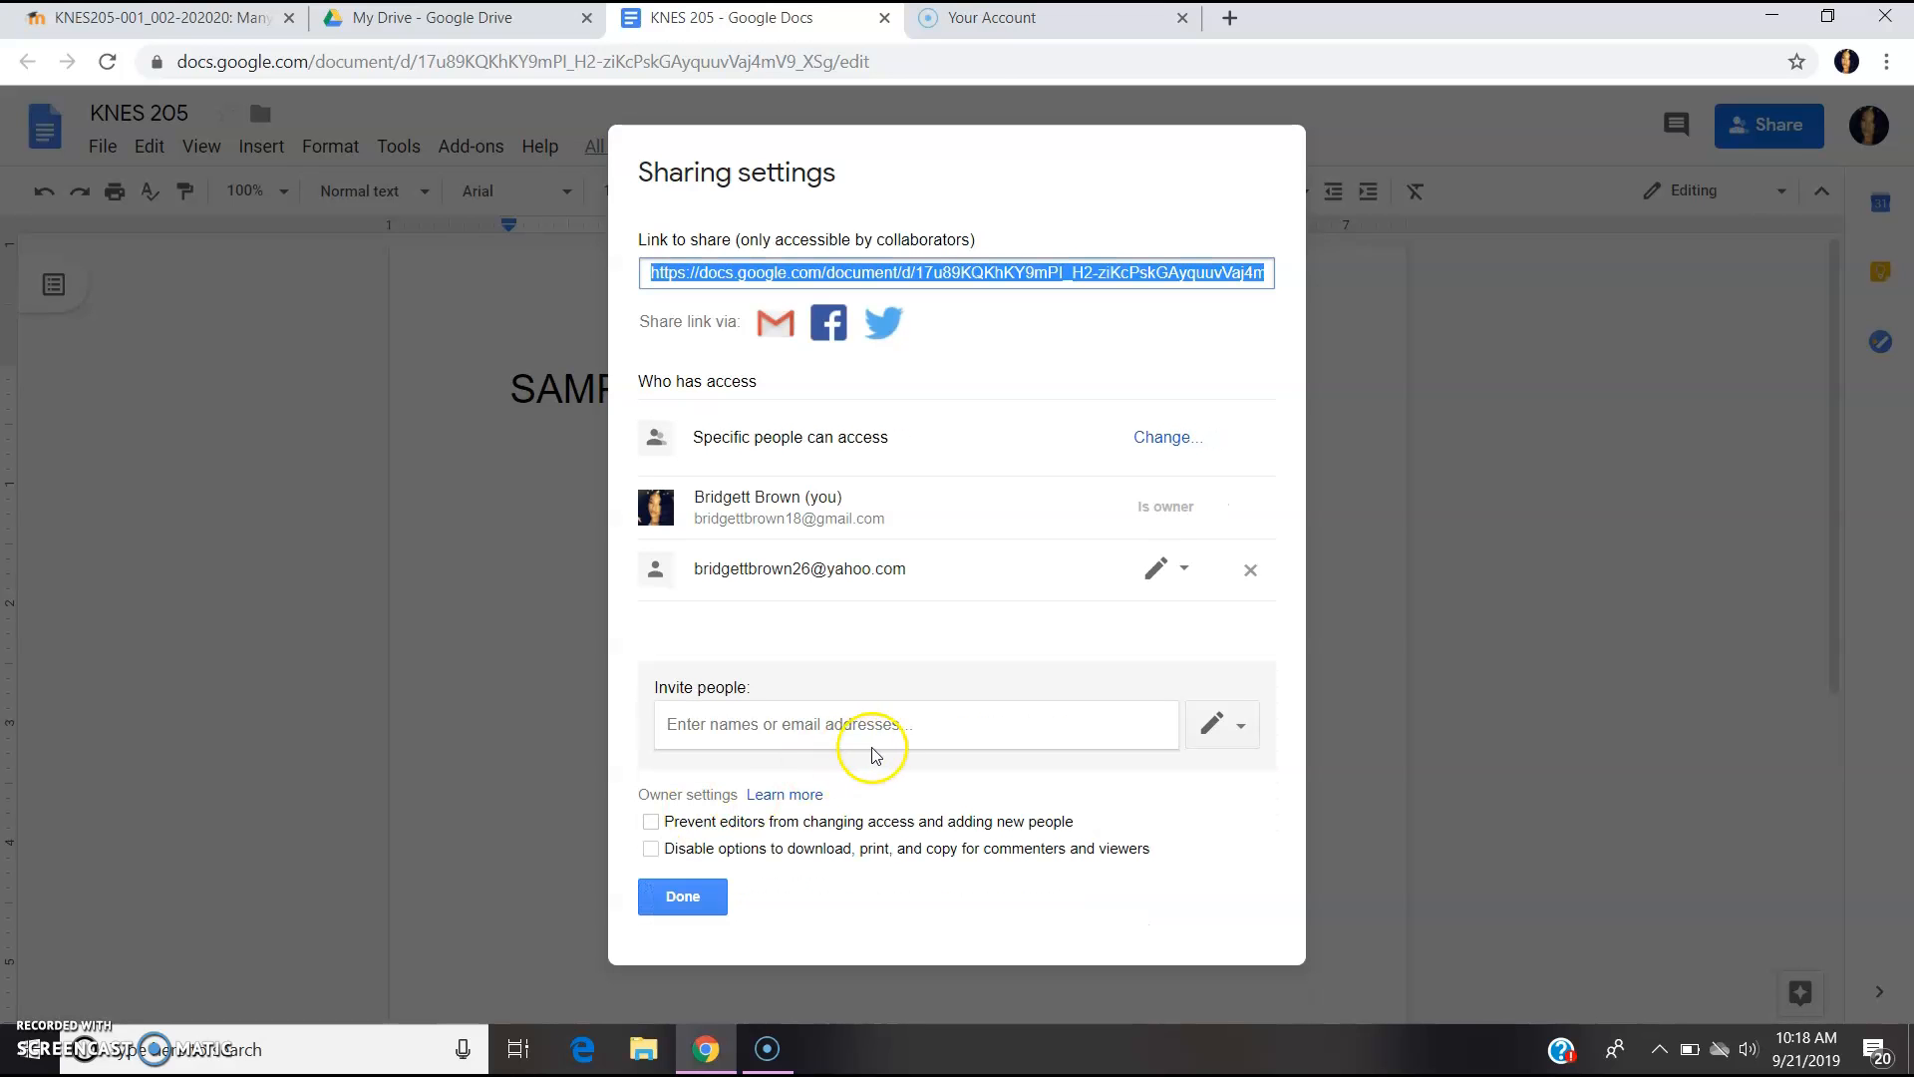
{"action": "left_click", "coordinate": [698, 890]}
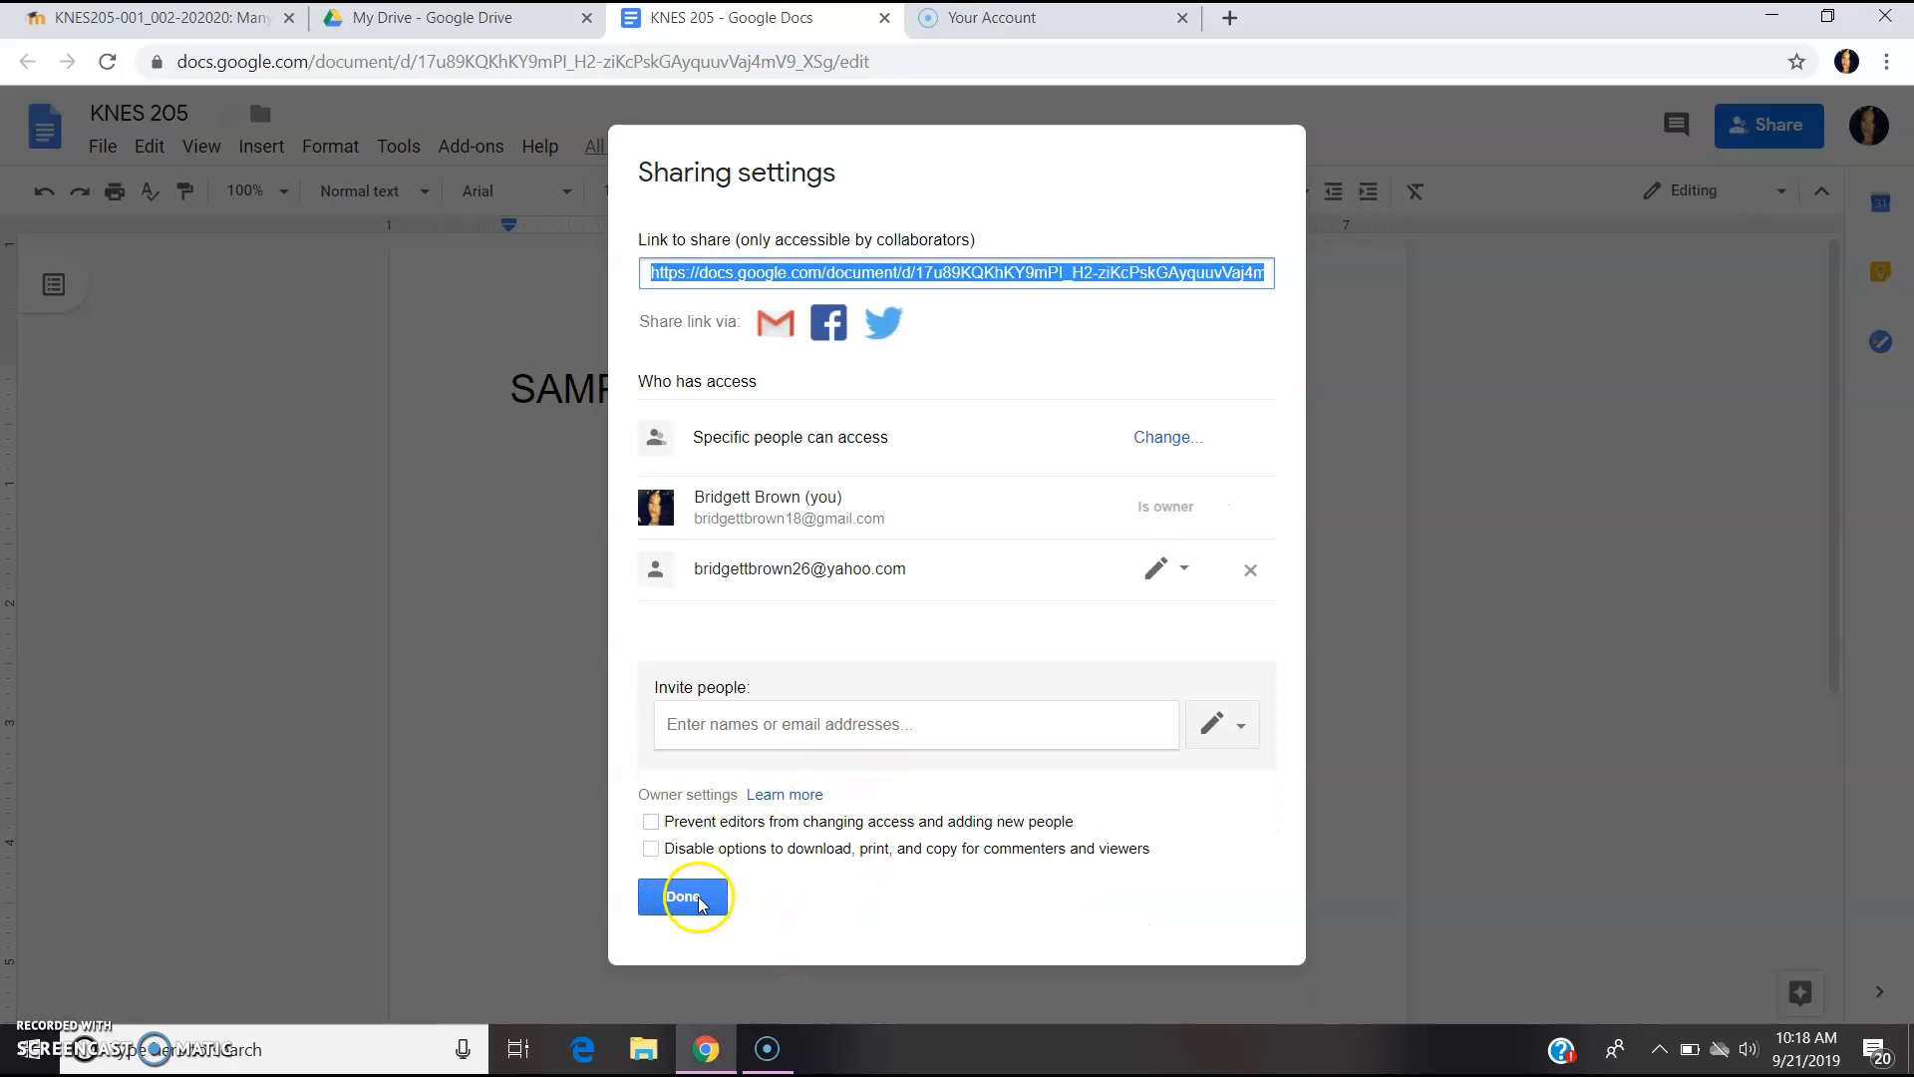